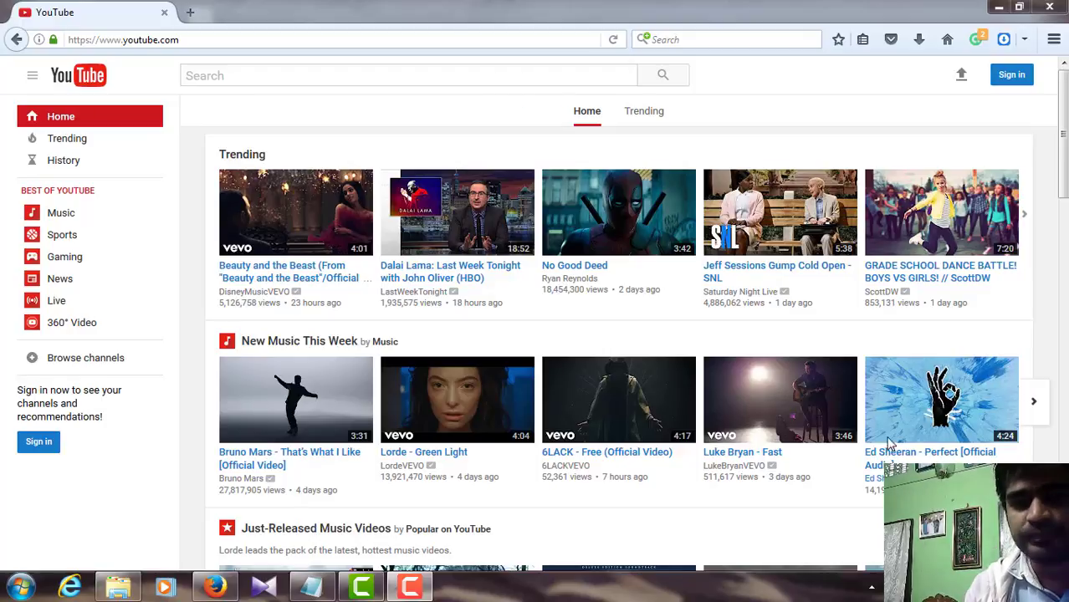
click(312, 74)
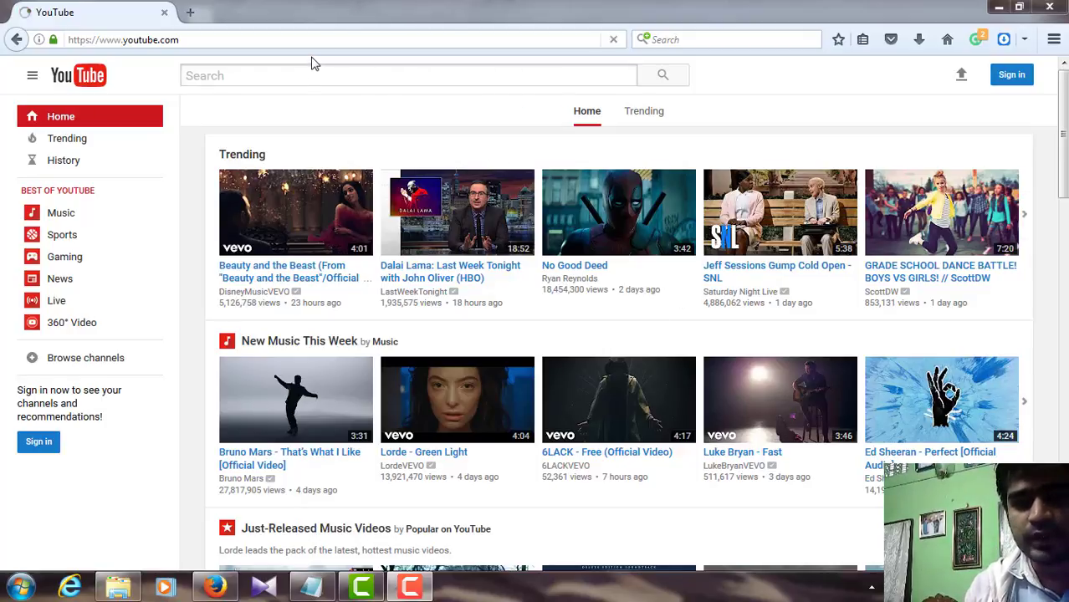
double_click(312, 40)
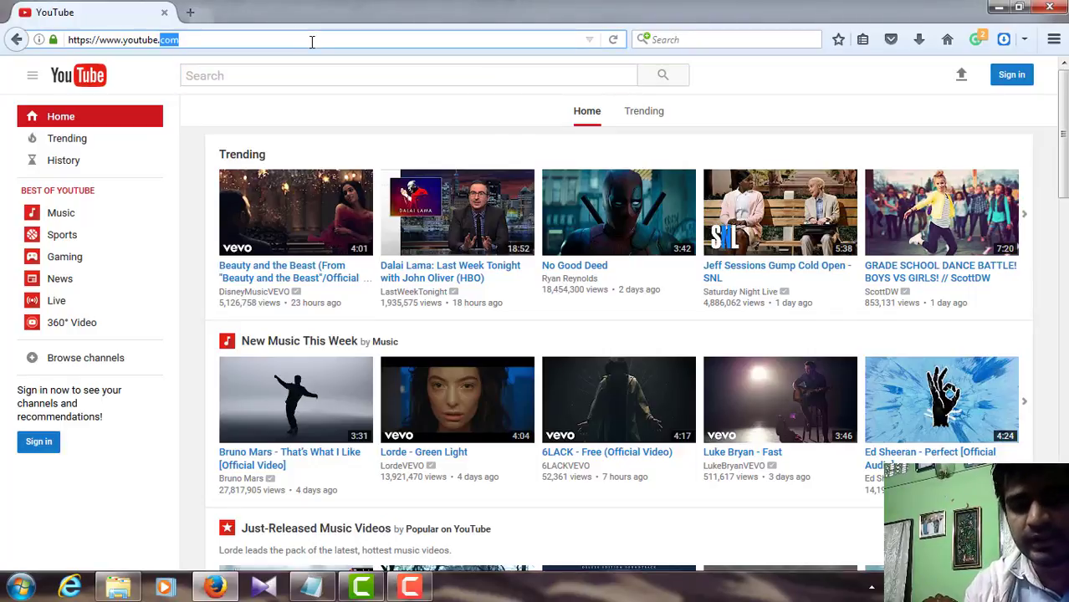
text(ww)
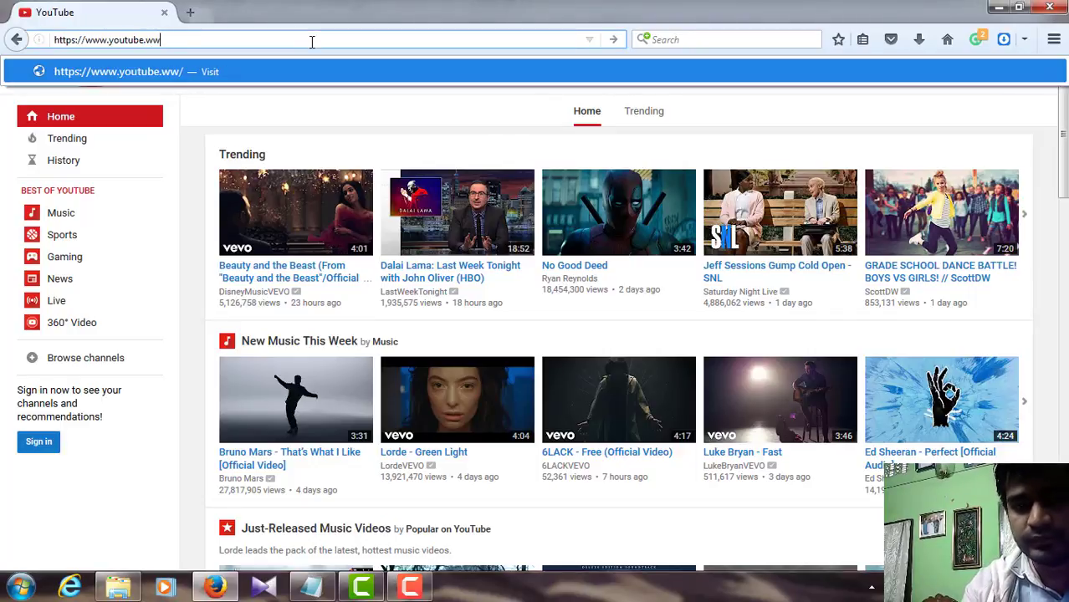
key(BackSpace)
key(BackSpace)
key(BackSpace)
key(BackSpace)
key(BackSpace)
key(BackSpace)
key(BackSpace)
key(BackSpace)
key(BackSpace)
key(BackSpace)
key(BackSpace)
key(BackSpace)
key(BackSpace)
key(BackSpace)
key(BackSpace)
key(BackSpace)
key(BackSpace)
key(BackSpace)
key(BackSpace)
key(BackSpace)
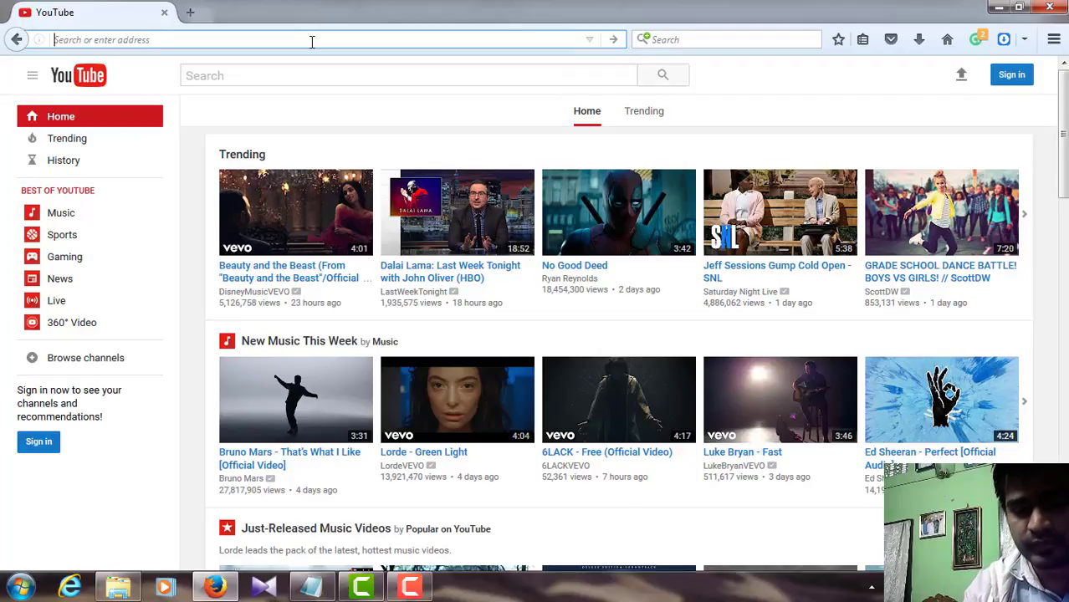
text(www)
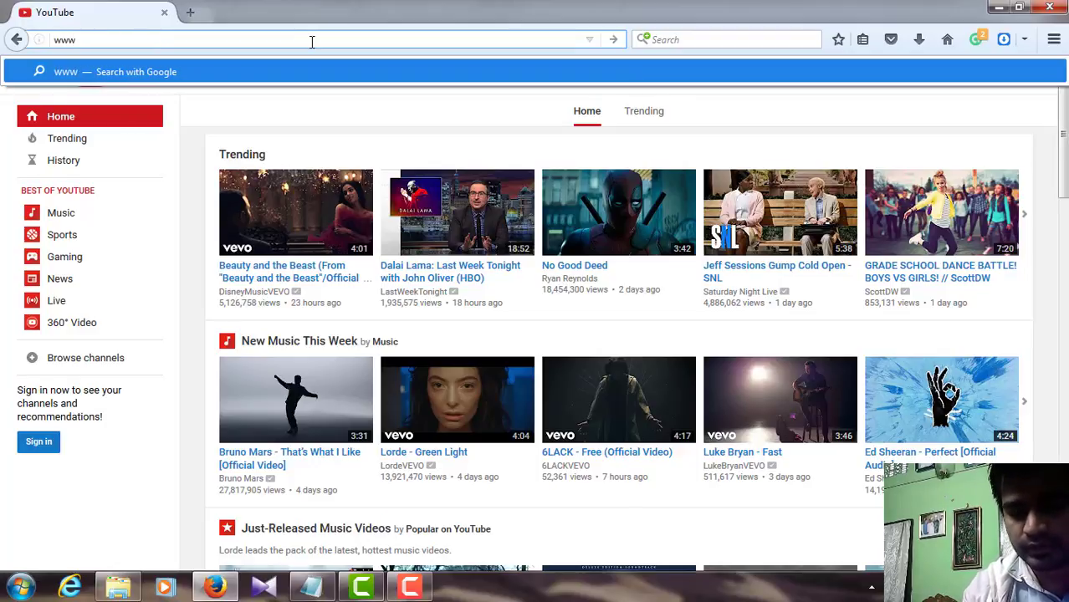
text(.you)
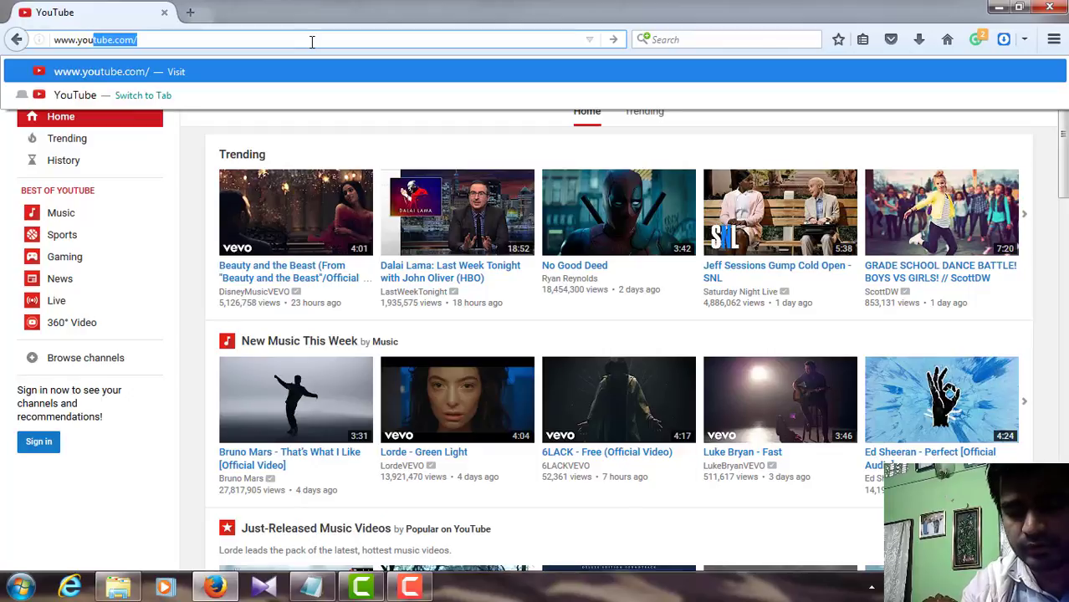
text(tube)
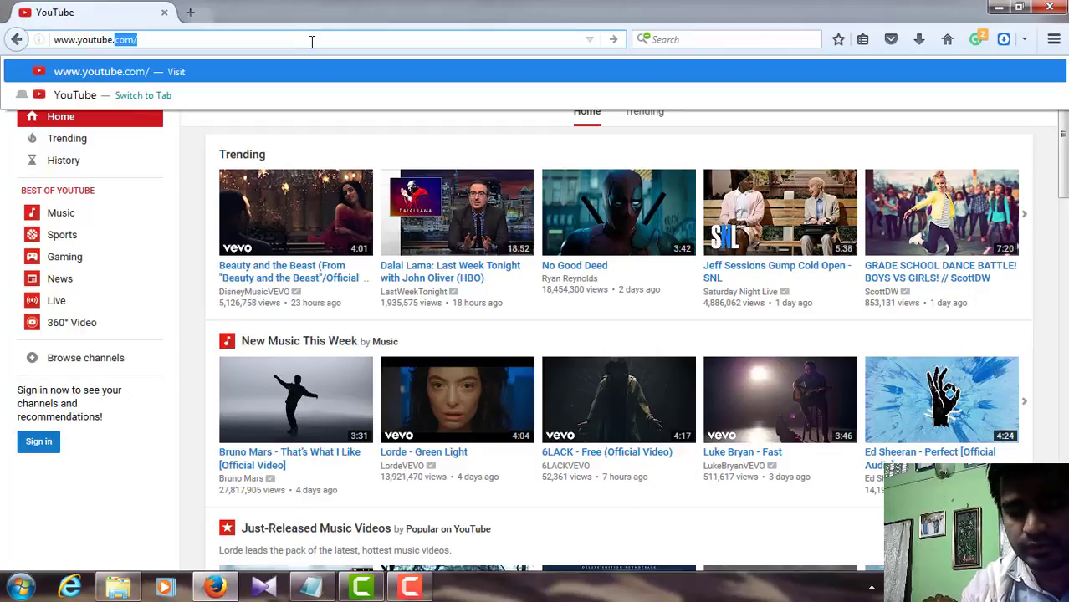
text(.com)
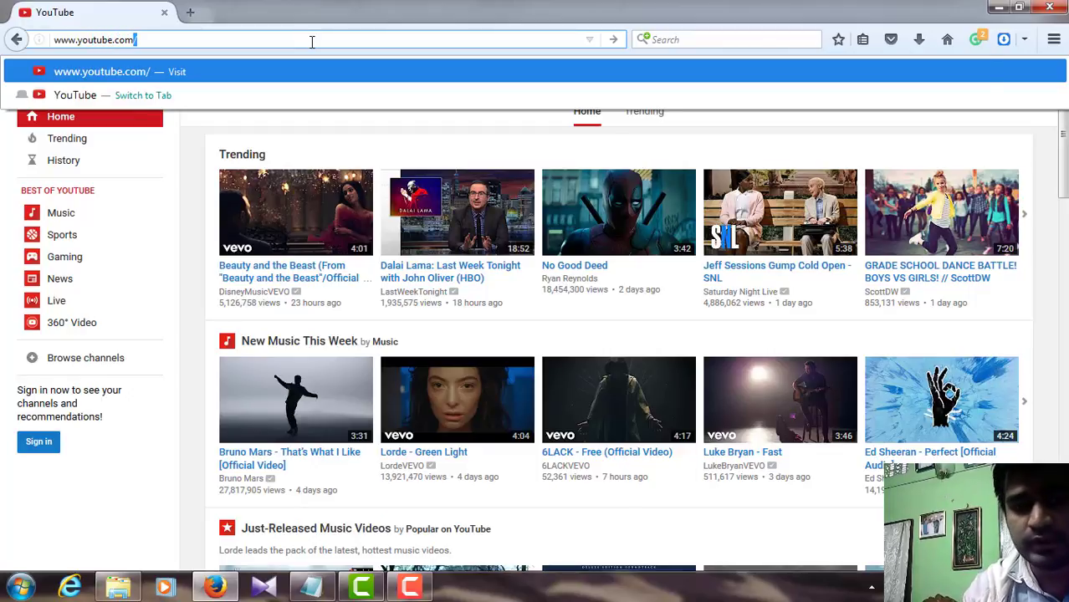
key(Return)
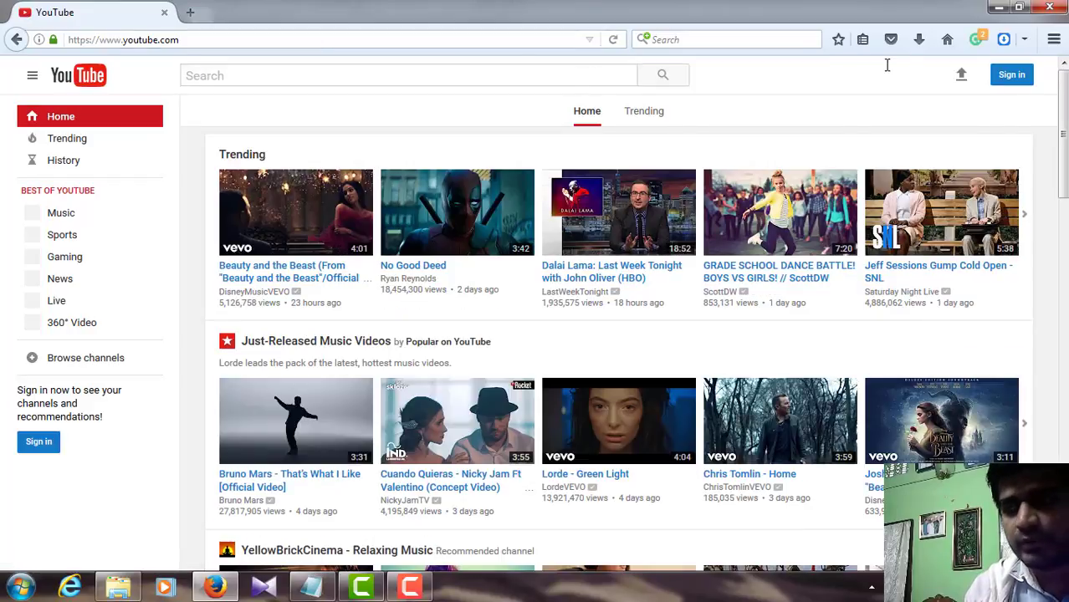
Start signing in to YouTube and submit the Google account's e-mail address.
click(1014, 82)
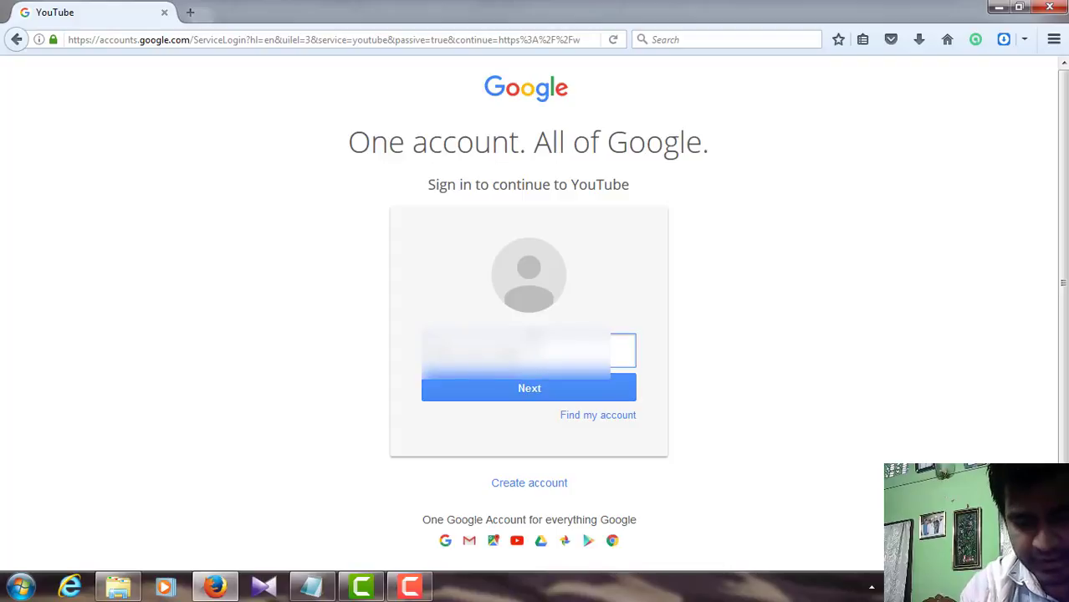
text(????)
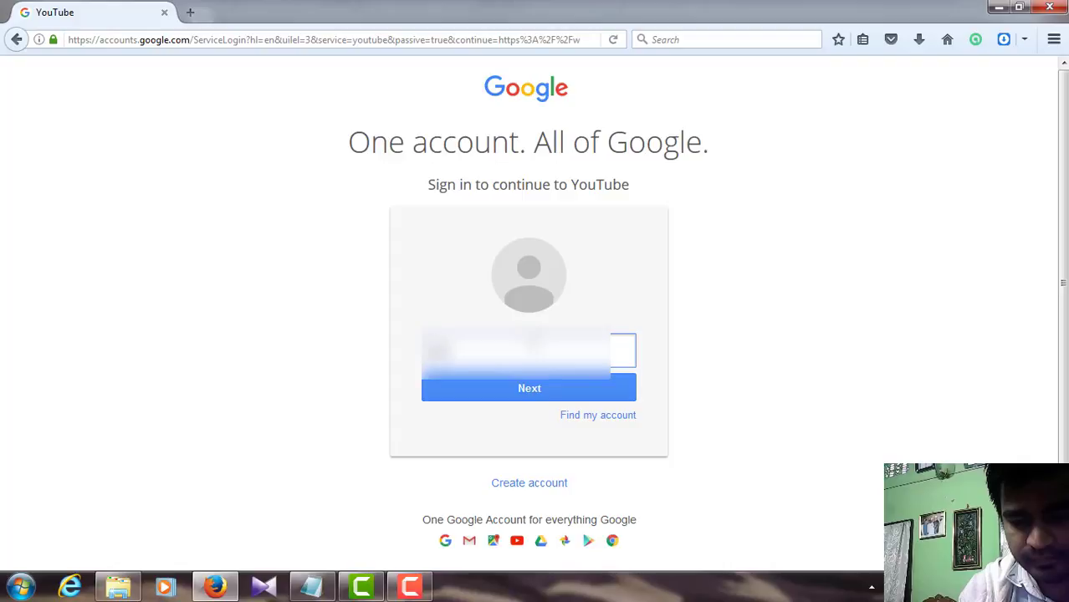
text(????)
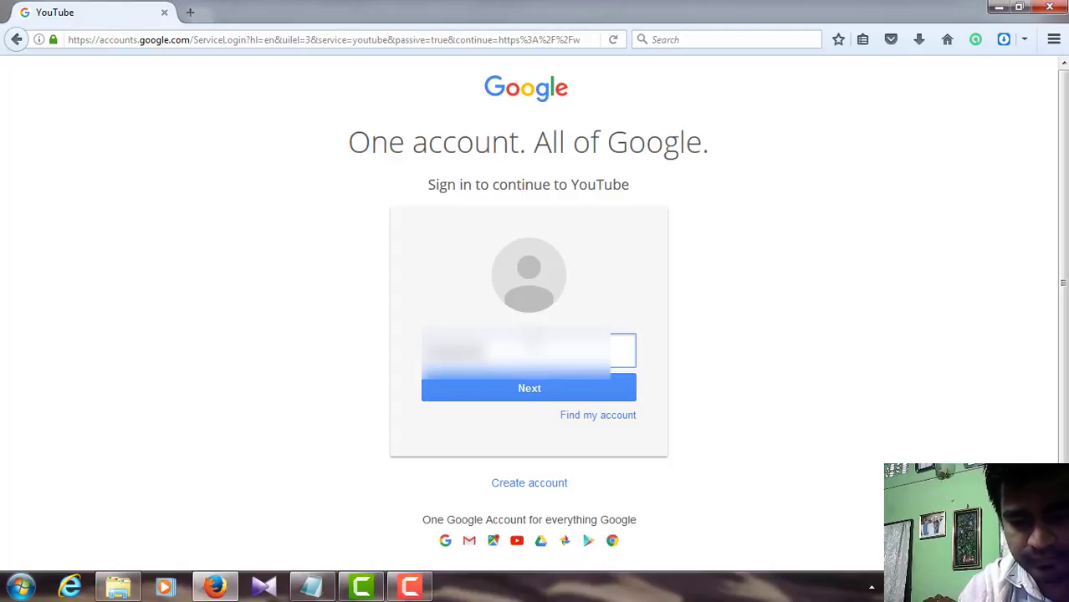
text(???)
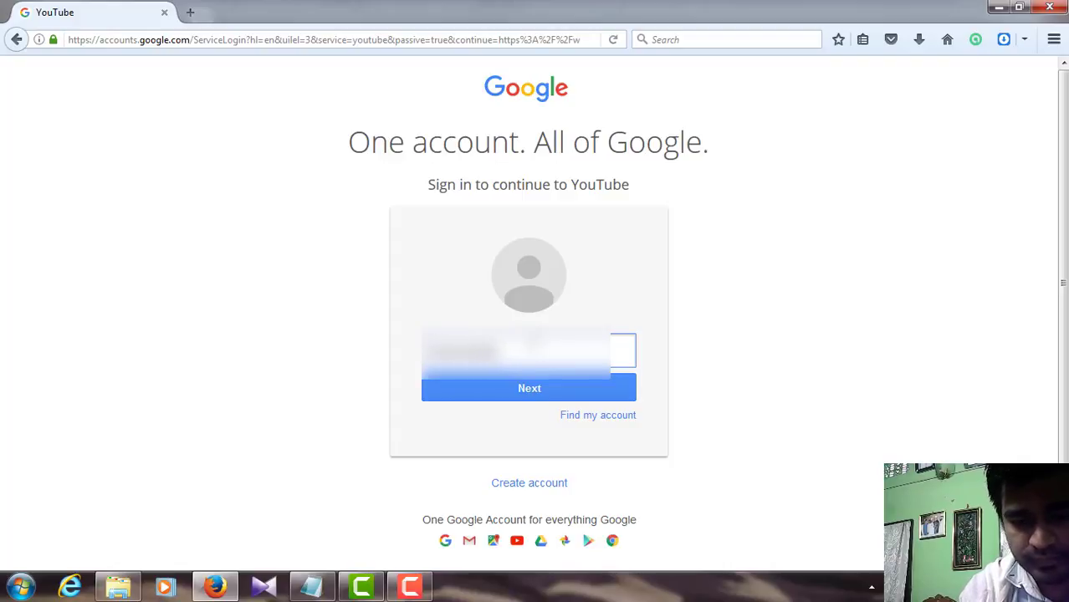
text(??????)
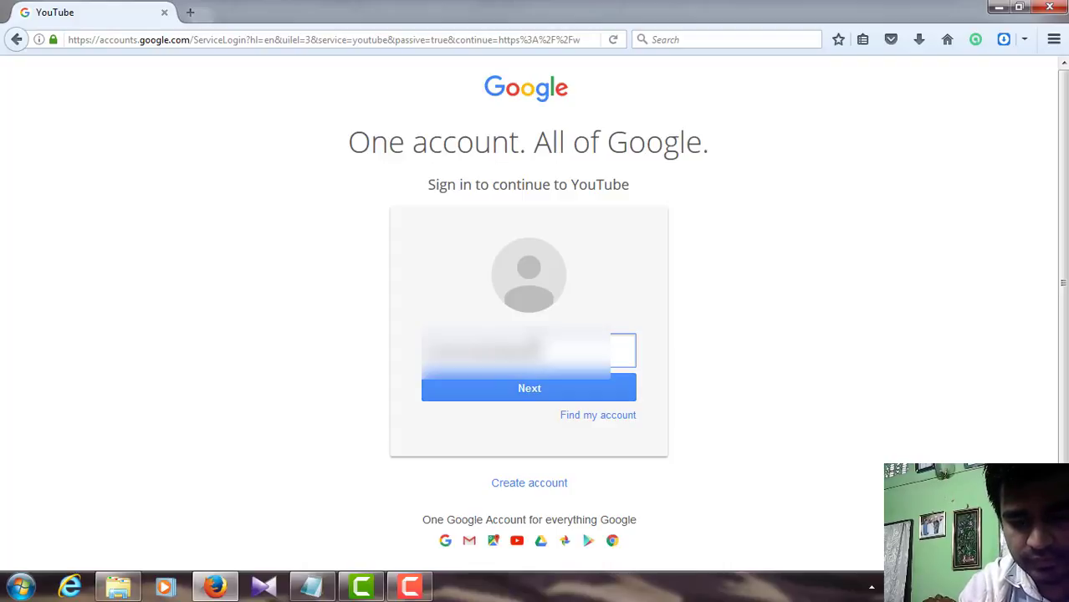
text(.com)
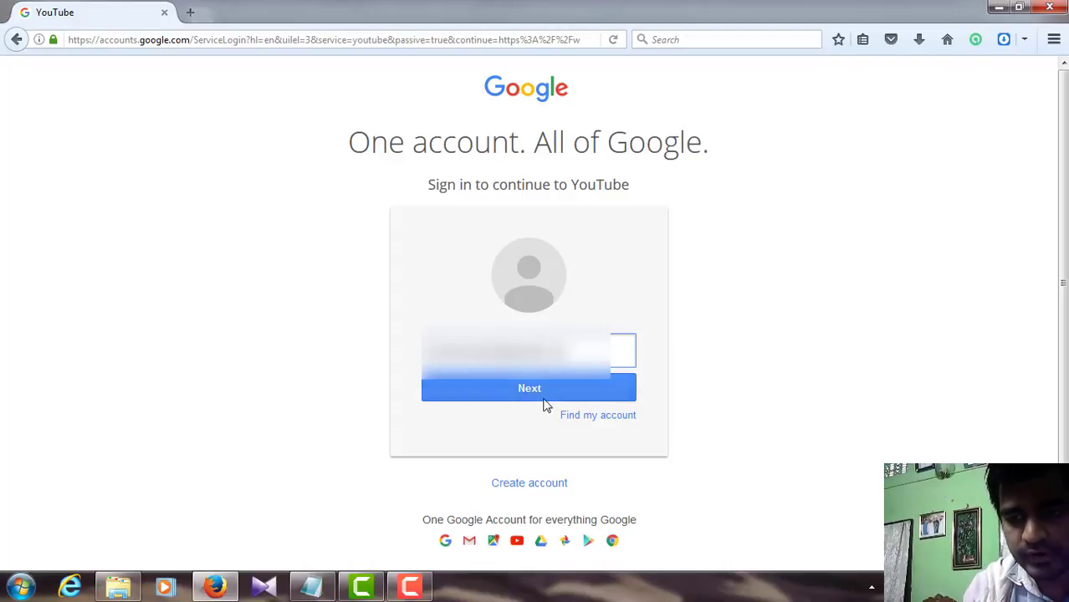
click(540, 393)
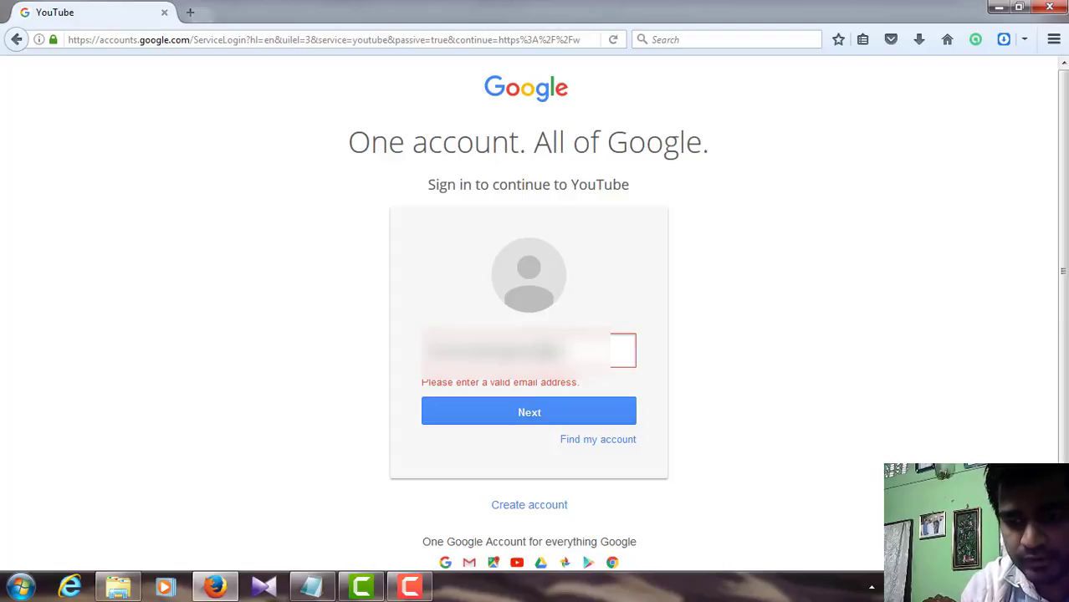
key(Return)
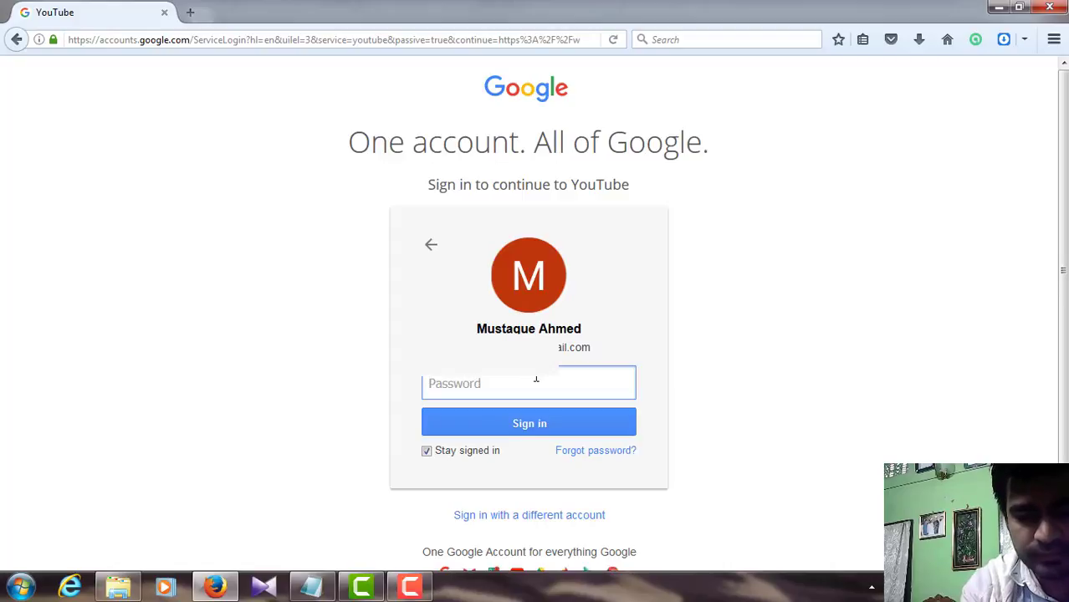
Enter the account password to sign in, and dismiss the browser's offer to remember the login.
text(••)
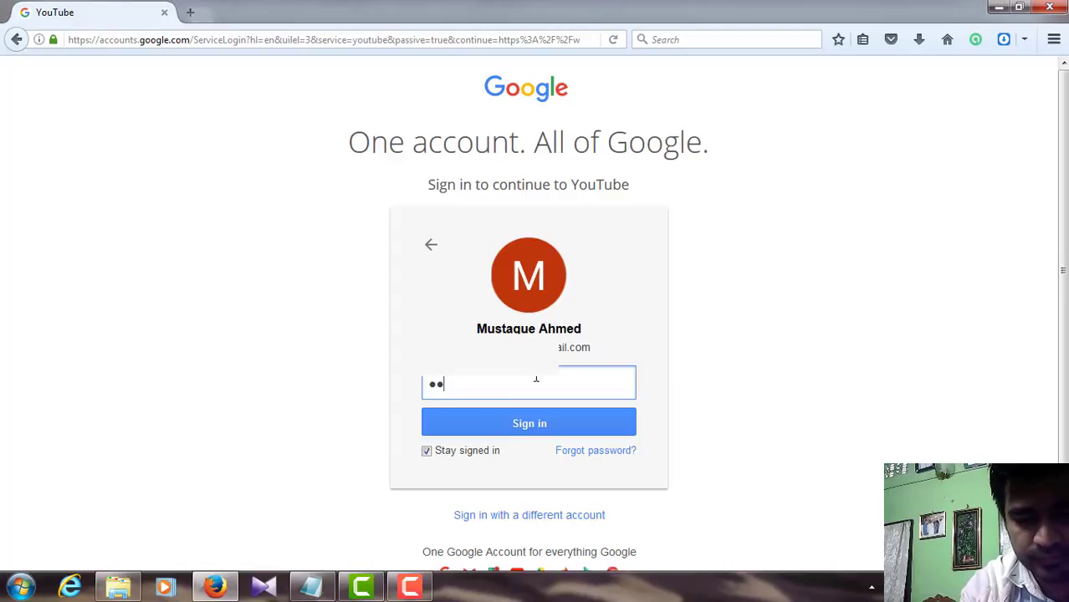
text(••)
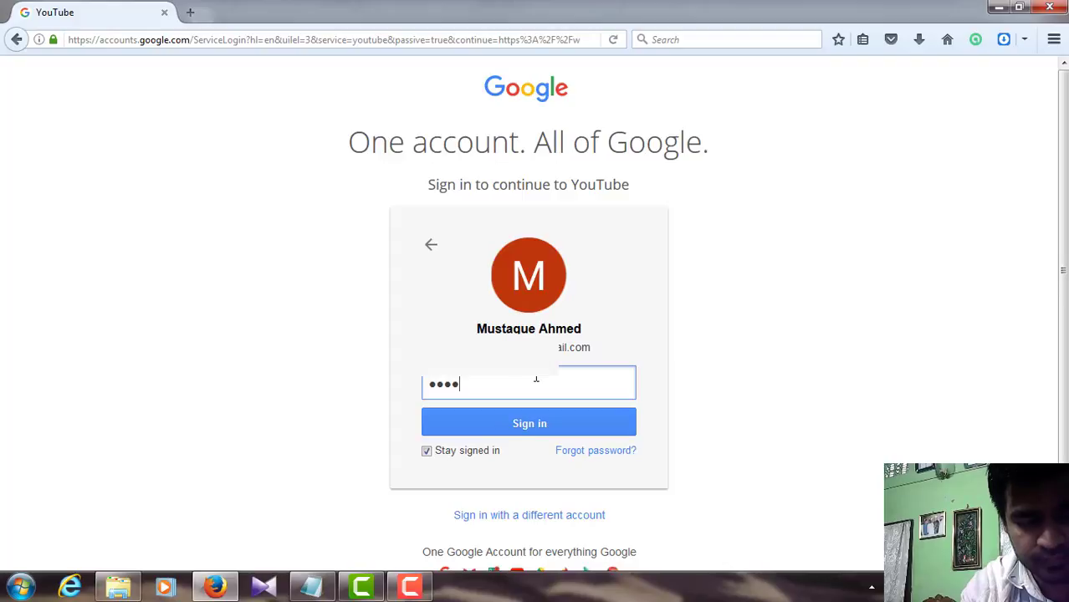
text(••••)
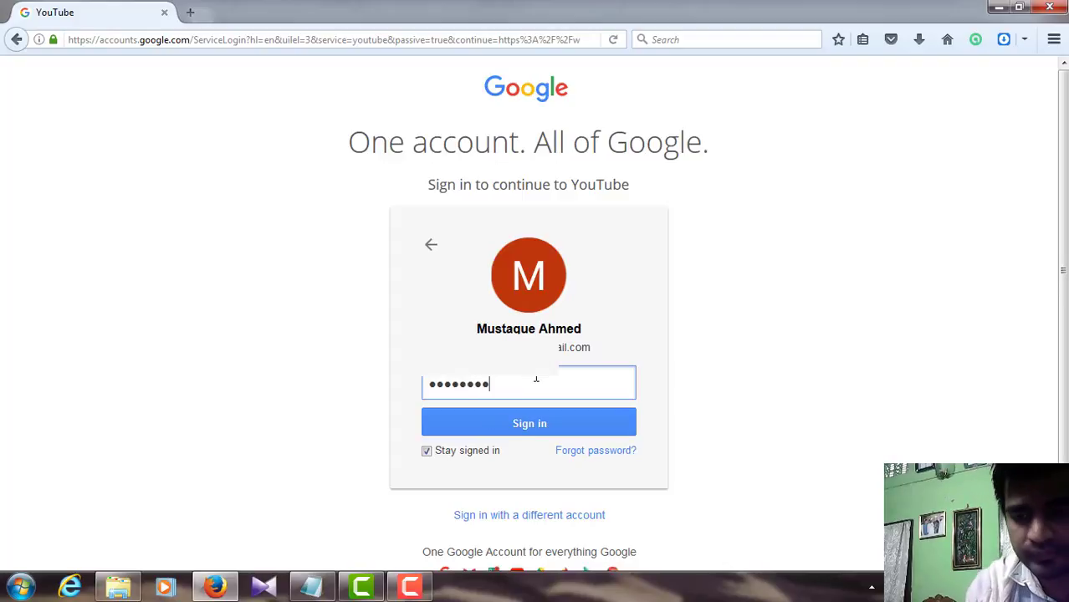
click(540, 428)
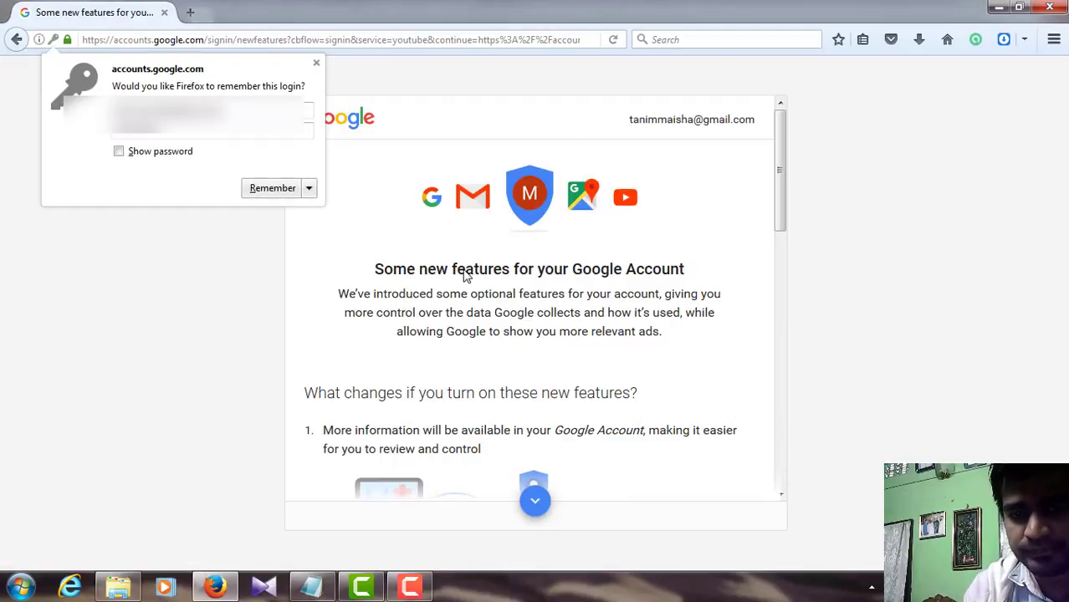
click(316, 64)
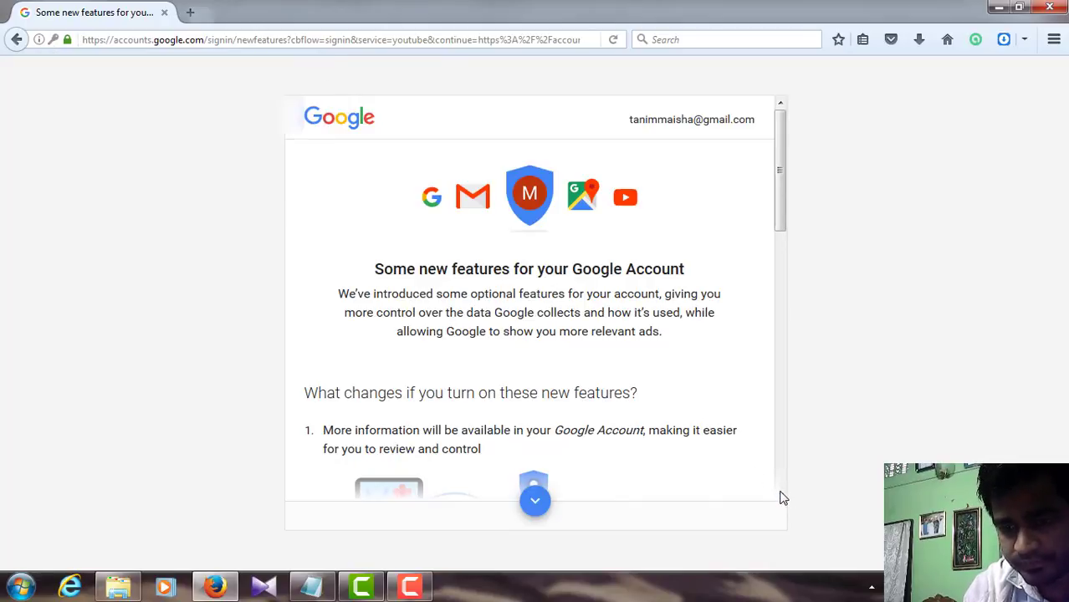
Agree to the new Google Account features and dismiss the YouTube registration notice.
scroll(776, 466, down, 10)
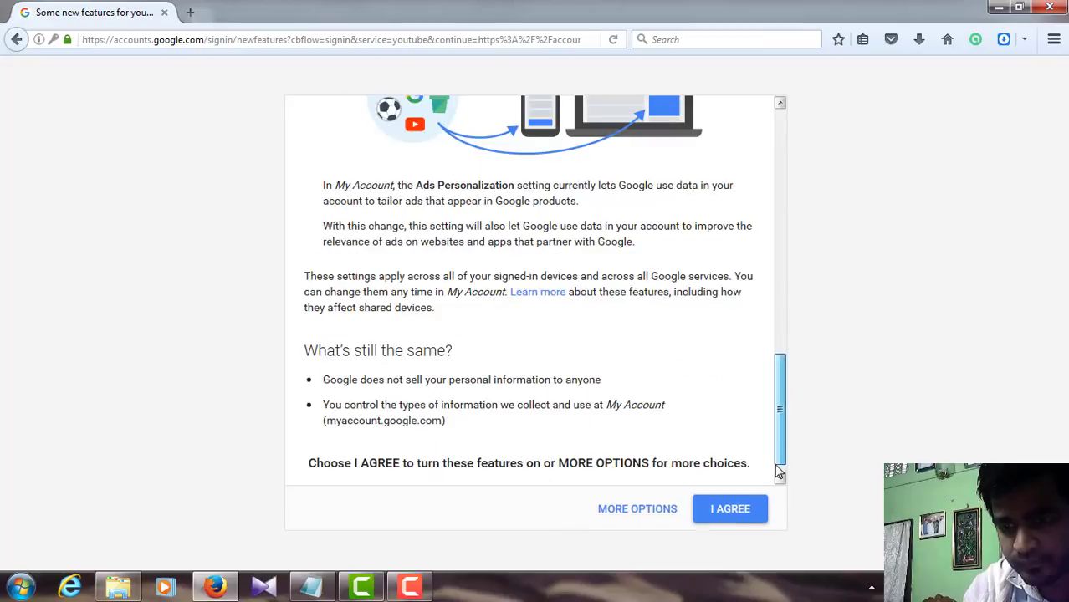
click(741, 519)
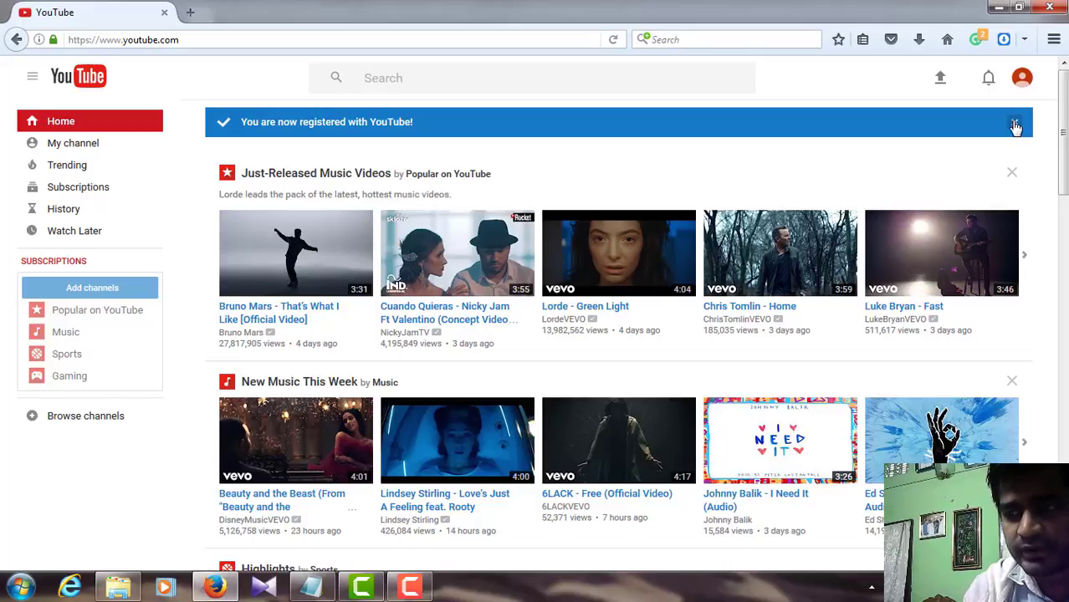
click(1015, 125)
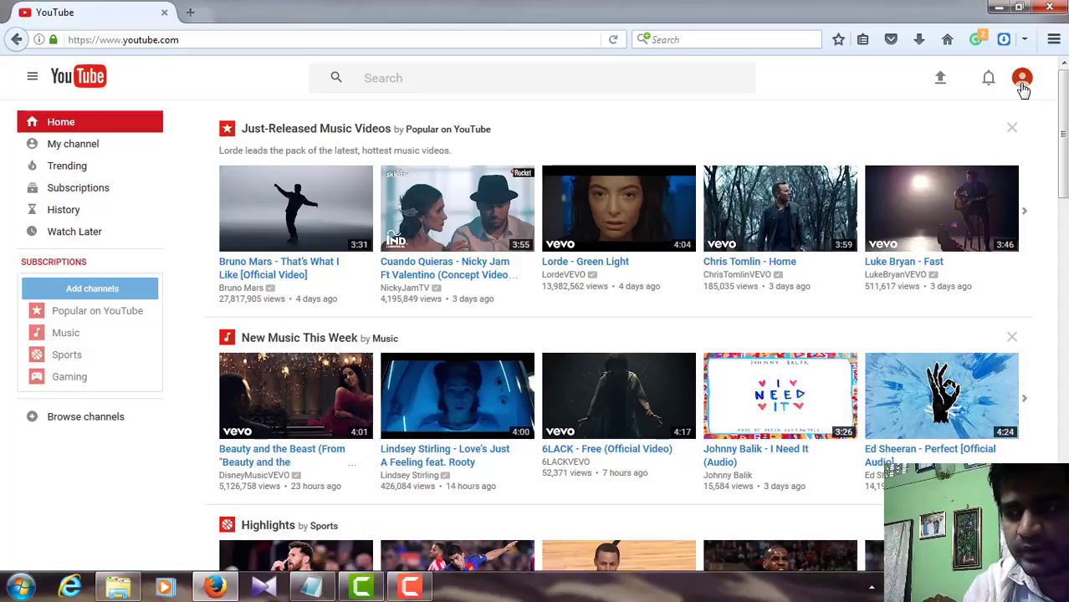
Create a new channel from the YouTube account settings, keeping the prefilled first and last name.
click(1022, 87)
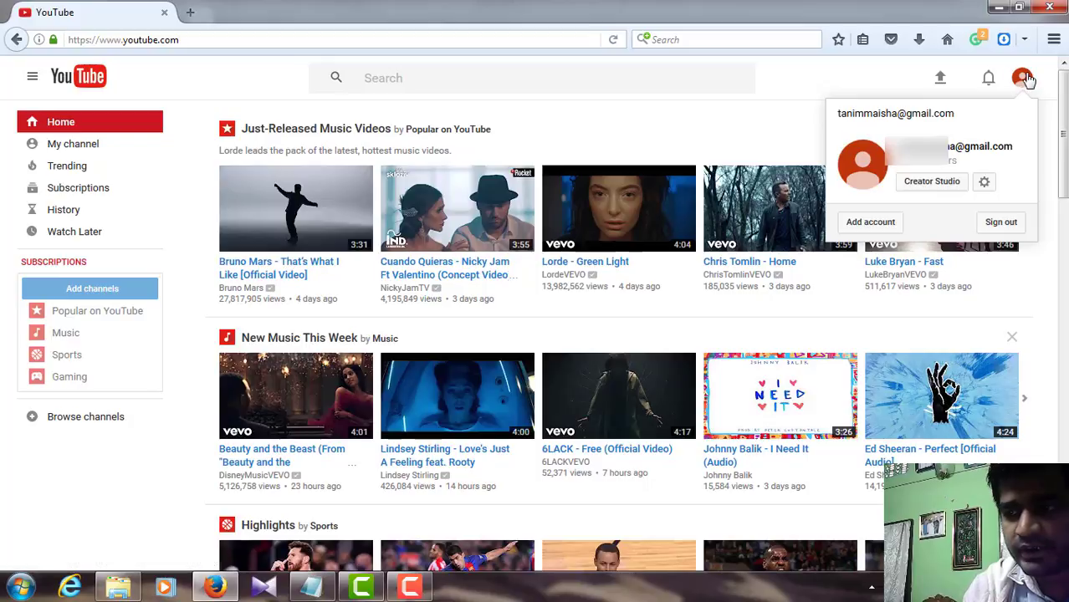
click(1025, 79)
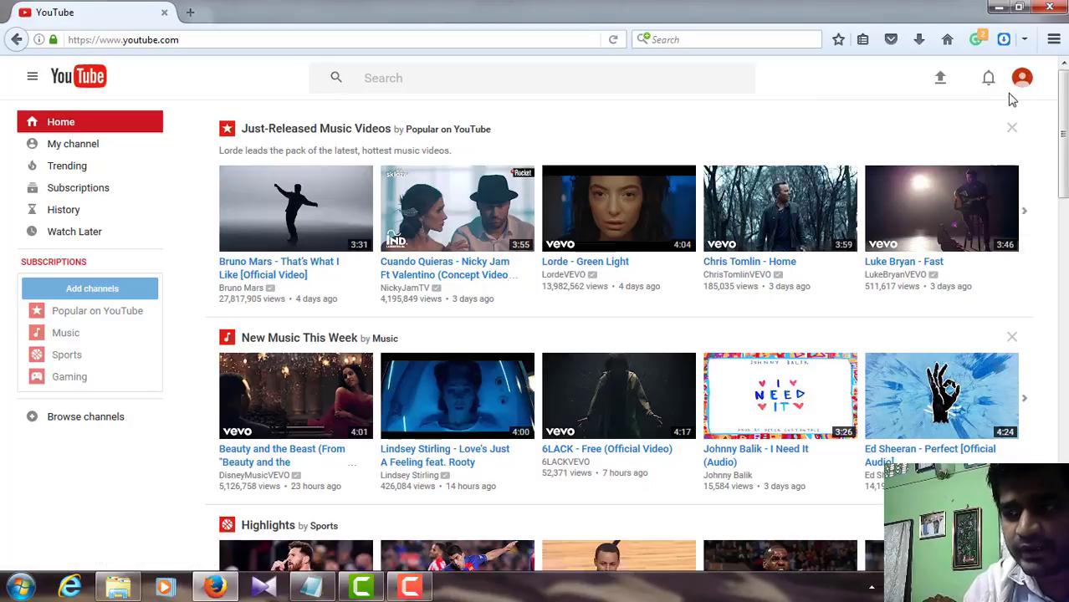
click(1022, 80)
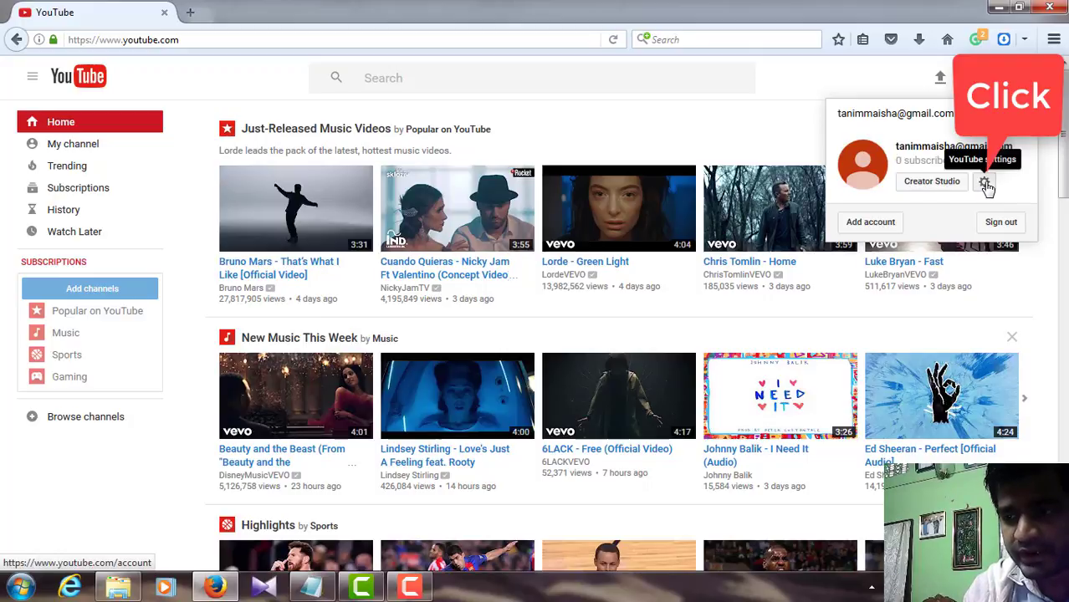
click(986, 184)
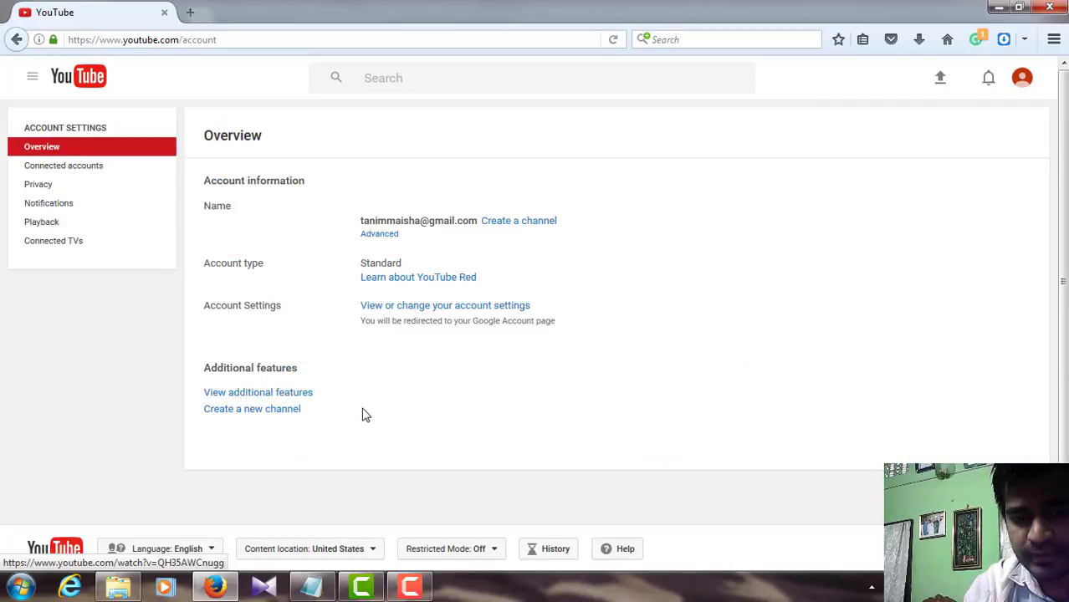
click(249, 410)
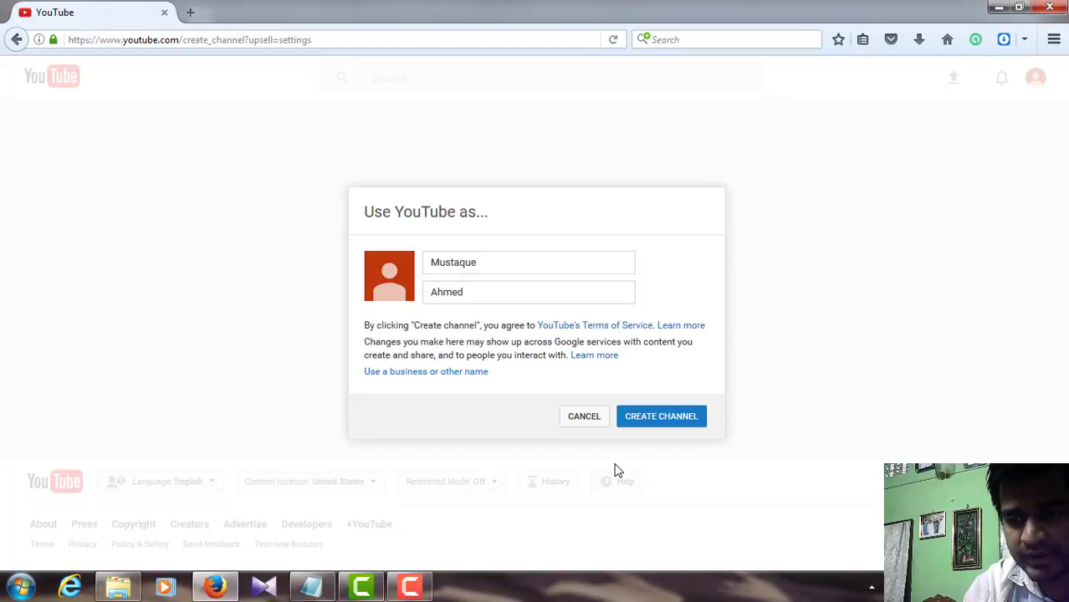
click(674, 419)
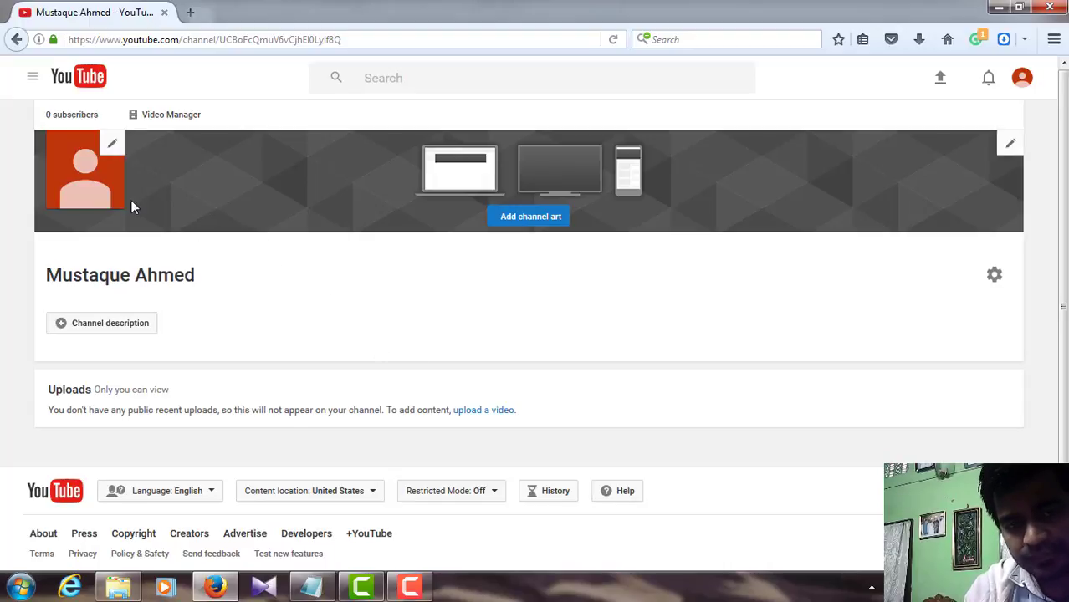
Set the channel icon to the first COMPUTER TIPS banner photo, moving the square crop over the word COMPUTER.
click(114, 148)
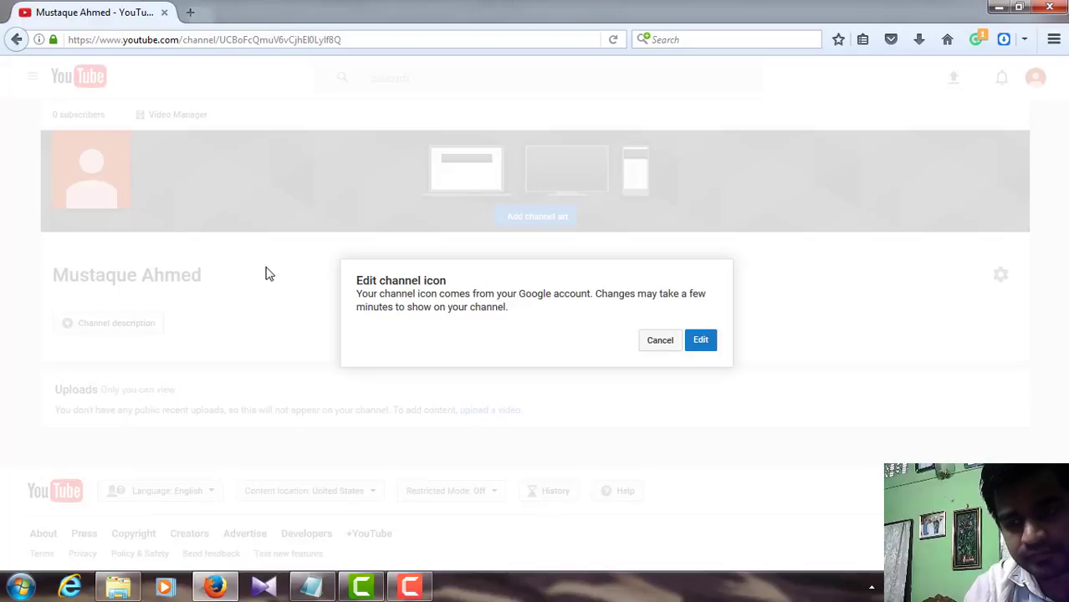
click(703, 343)
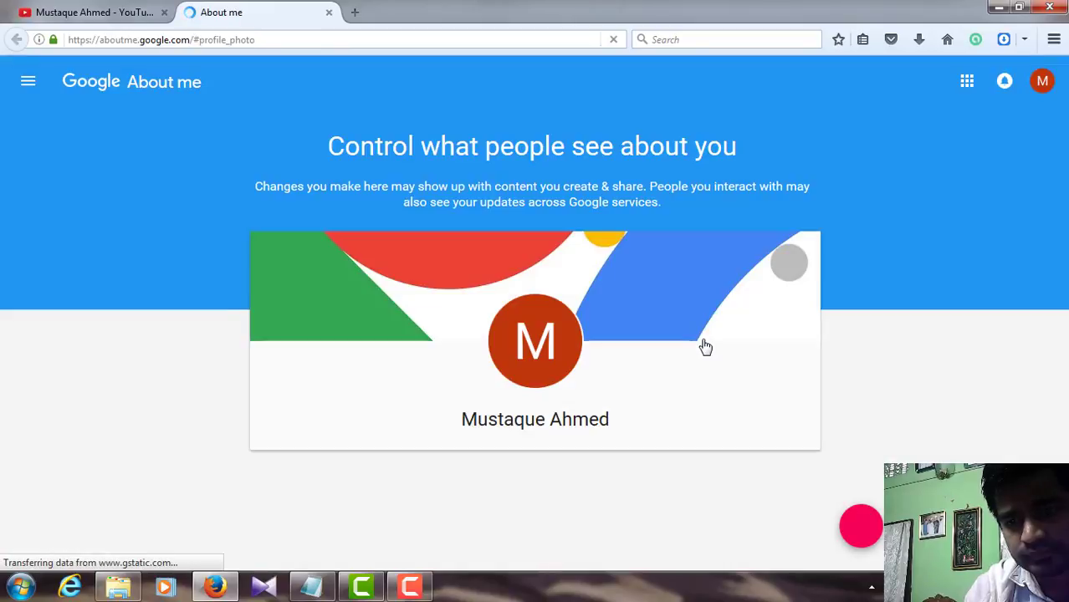
click(548, 350)
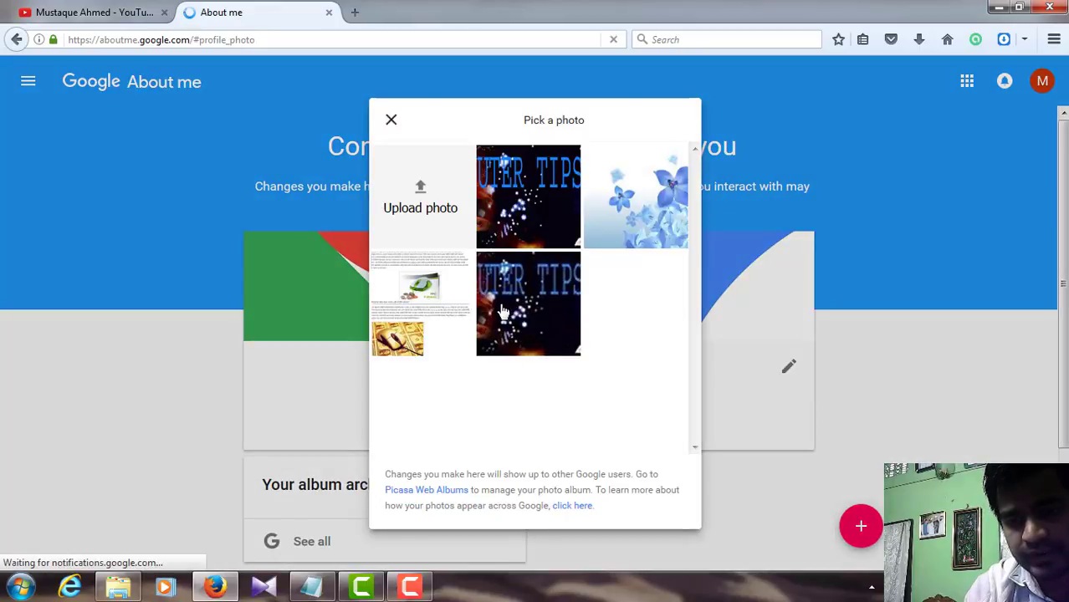
click(544, 198)
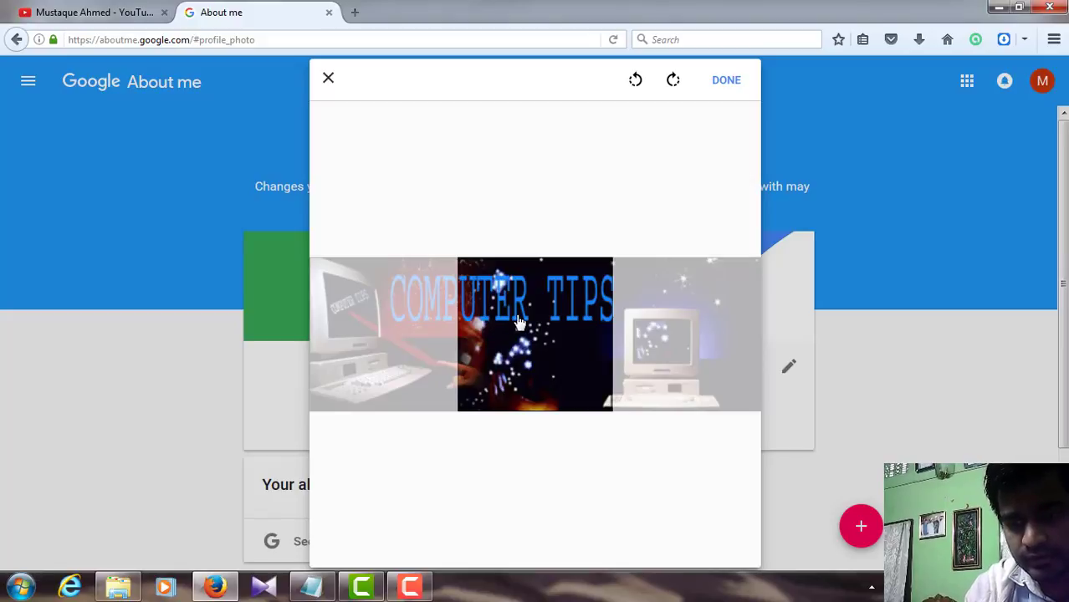
drag(518, 324, 444, 333)
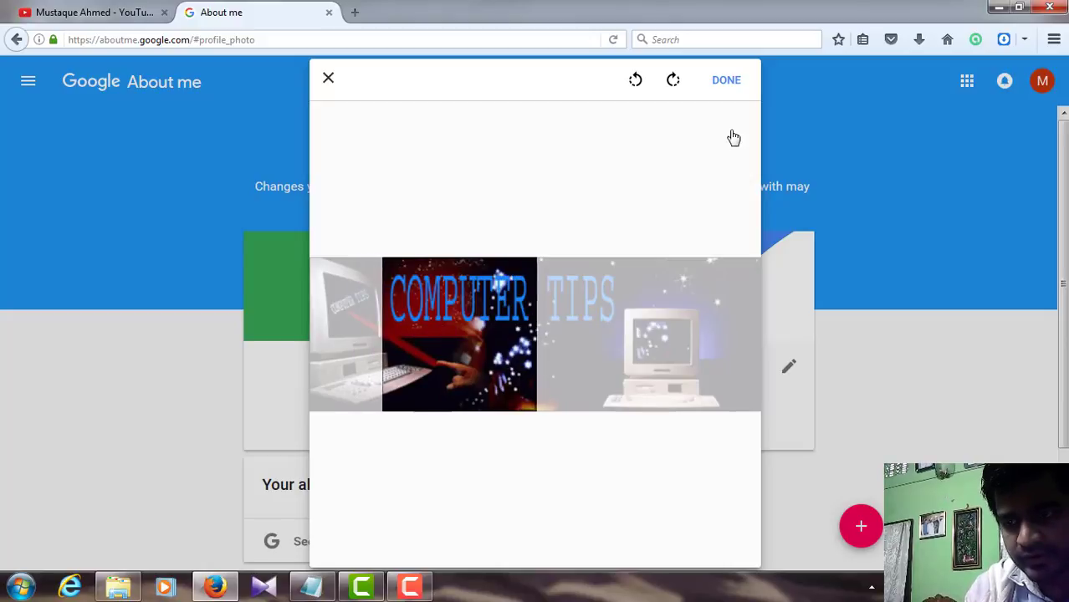
click(729, 83)
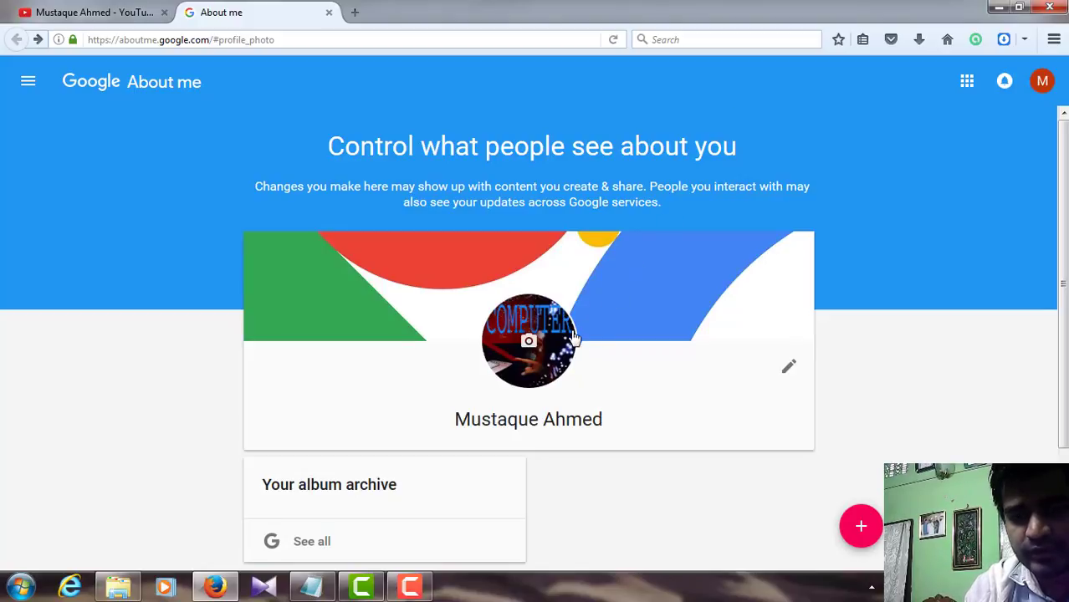
Return to the YouTube channel page and set the gallery's night city skyline photo as the channel art.
click(124, 13)
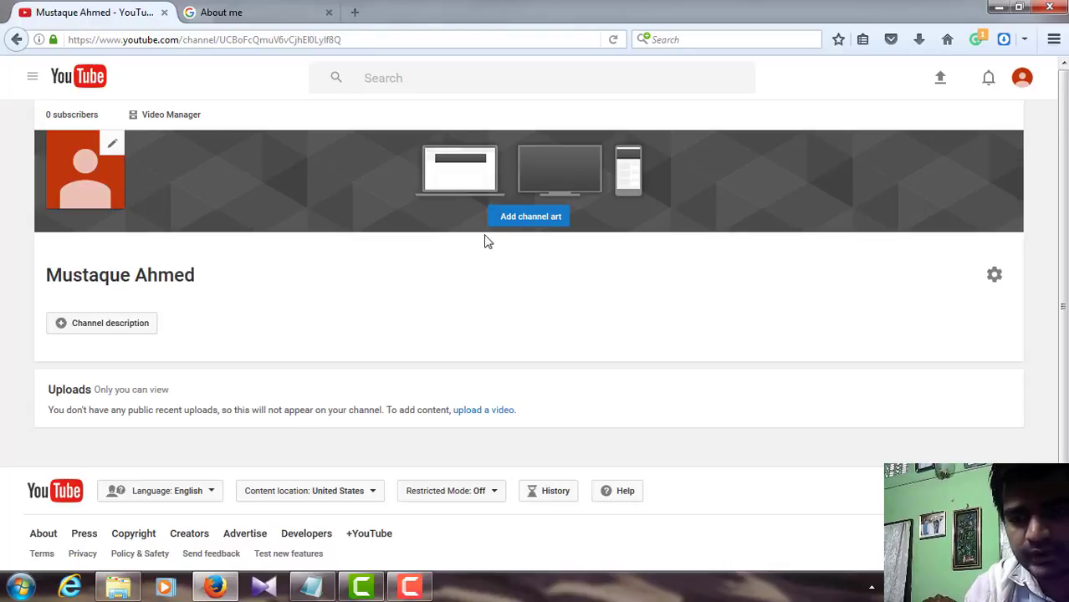
click(511, 219)
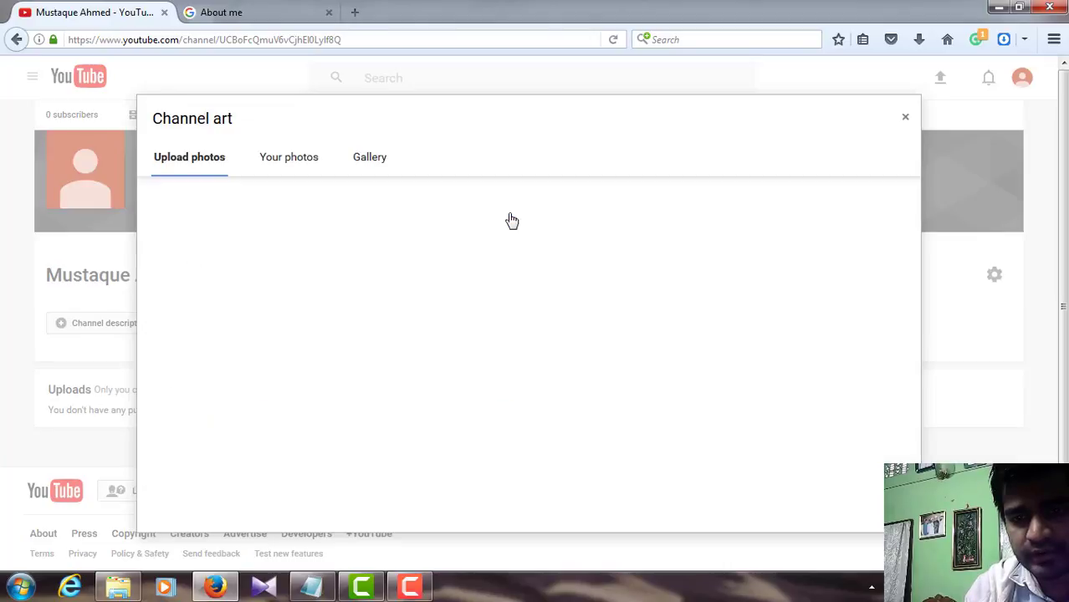
click(368, 161)
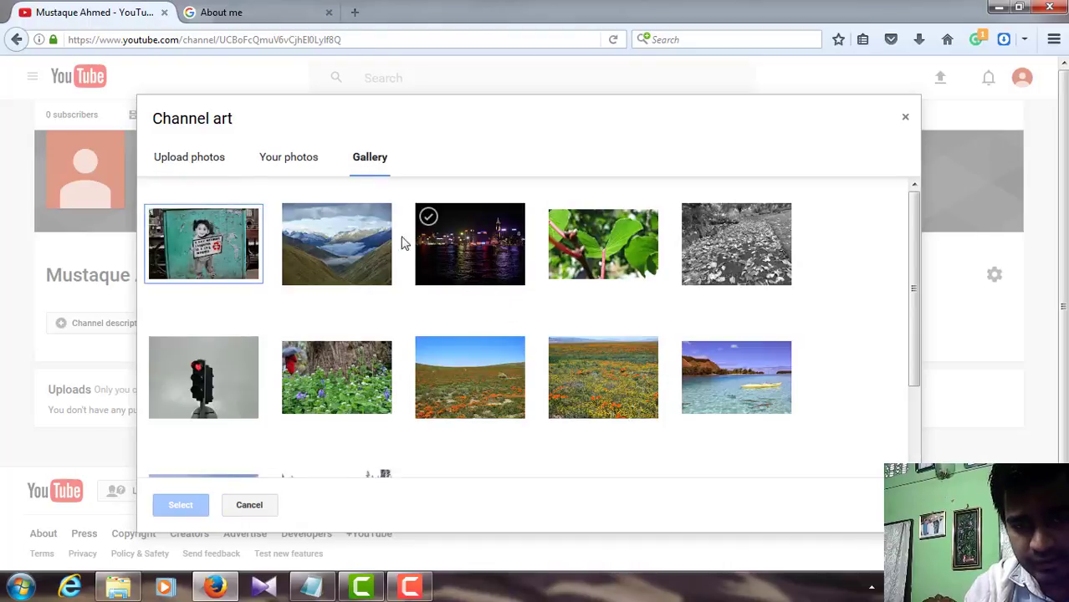
click(268, 166)
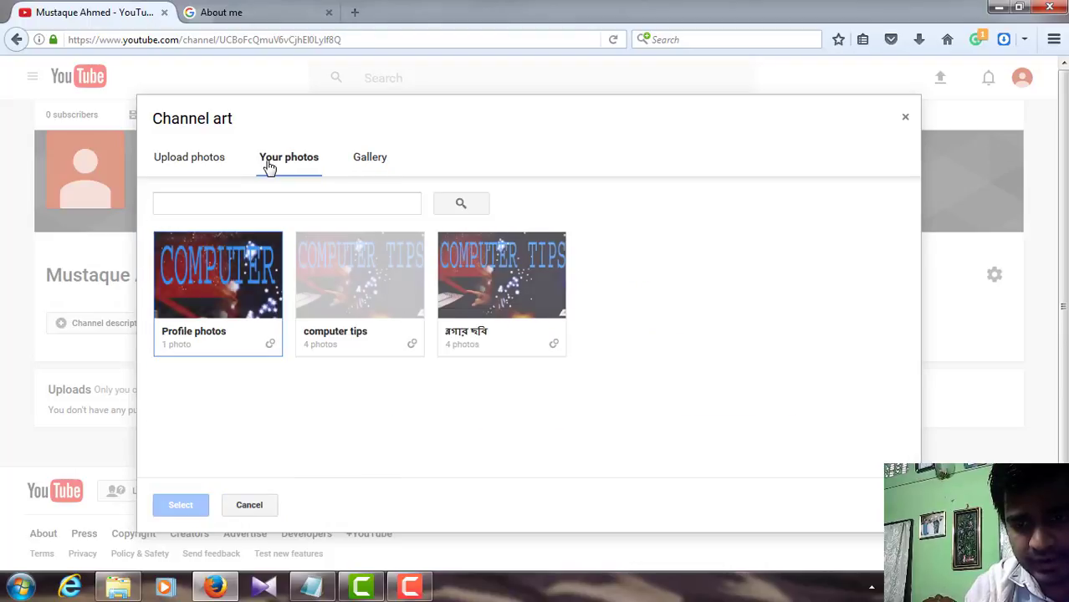
click(378, 290)
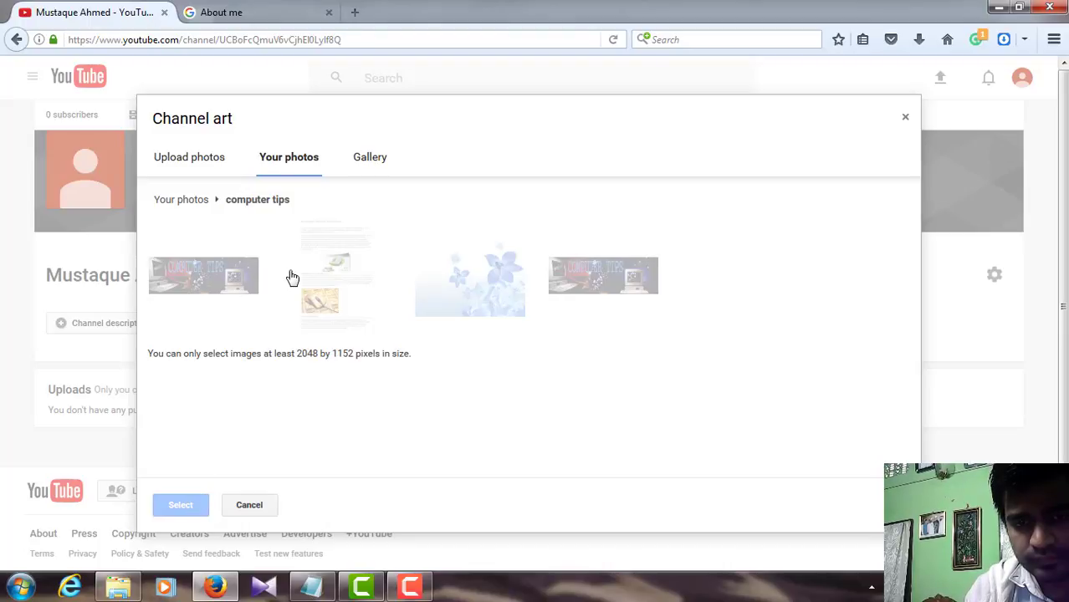
click(205, 160)
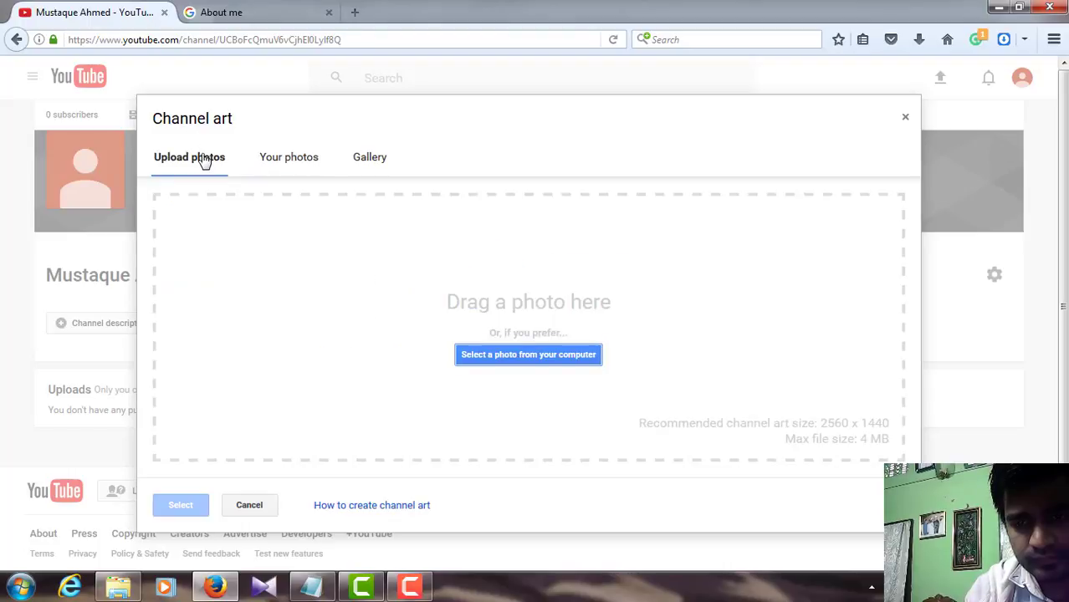
click(353, 161)
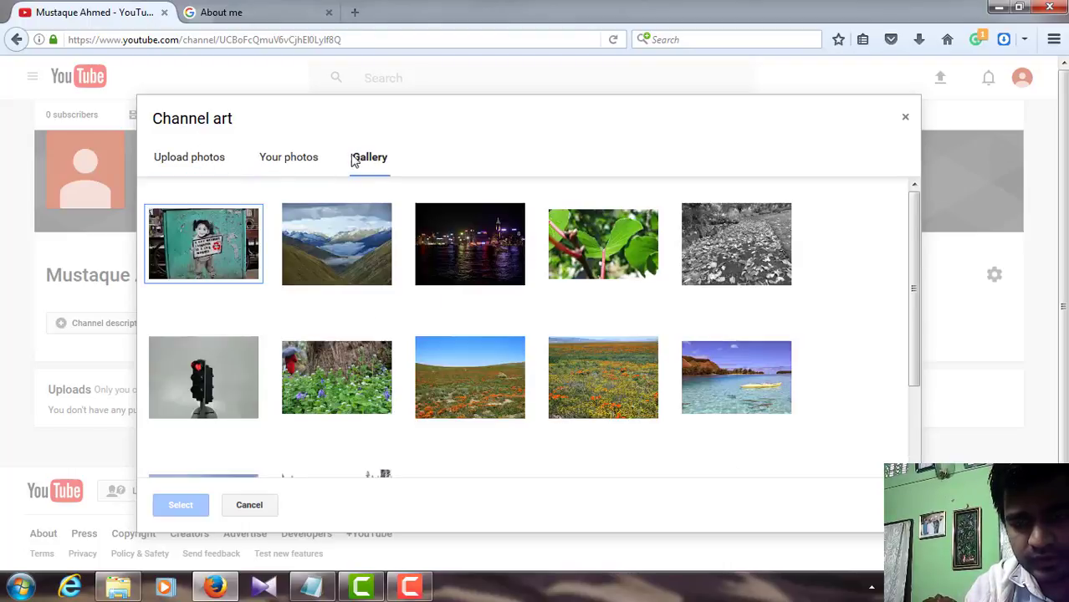
click(468, 270)
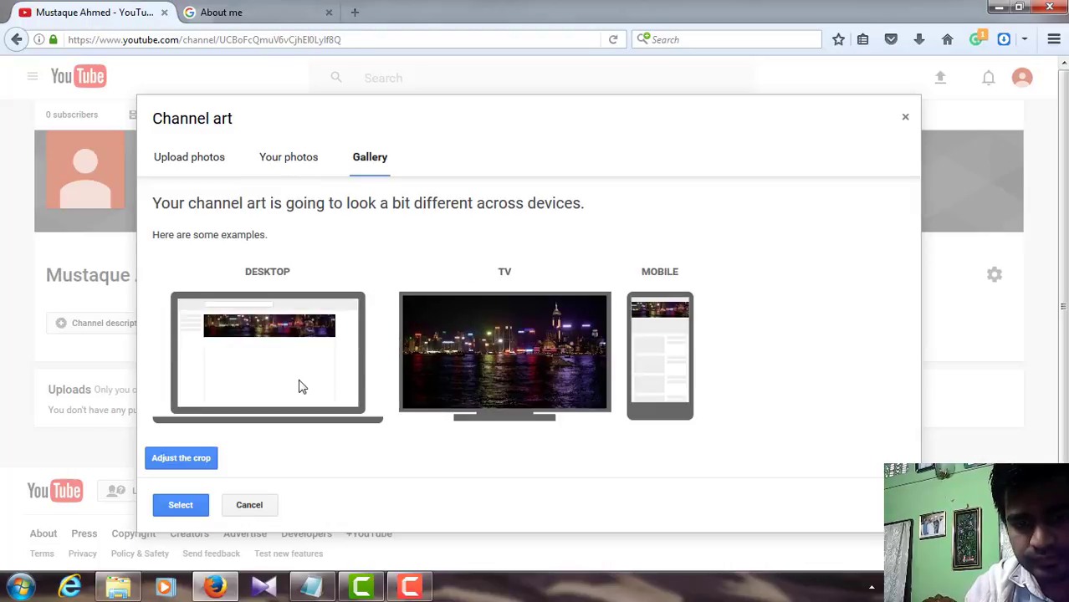
click(180, 506)
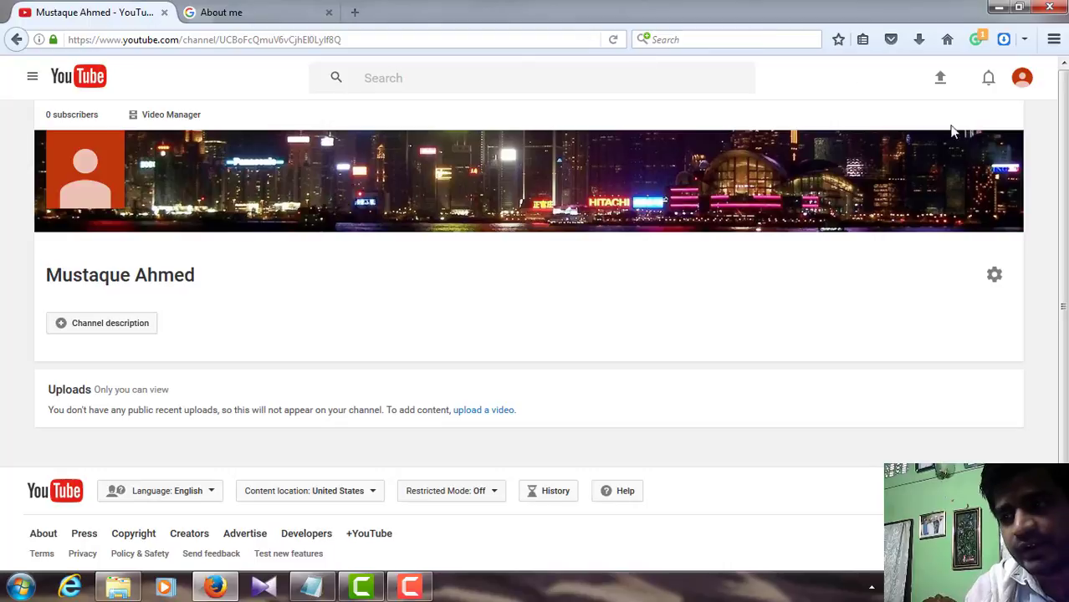
Create another channel from the YouTube account settings, using tipsbd as the Brand Account name.
click(1022, 80)
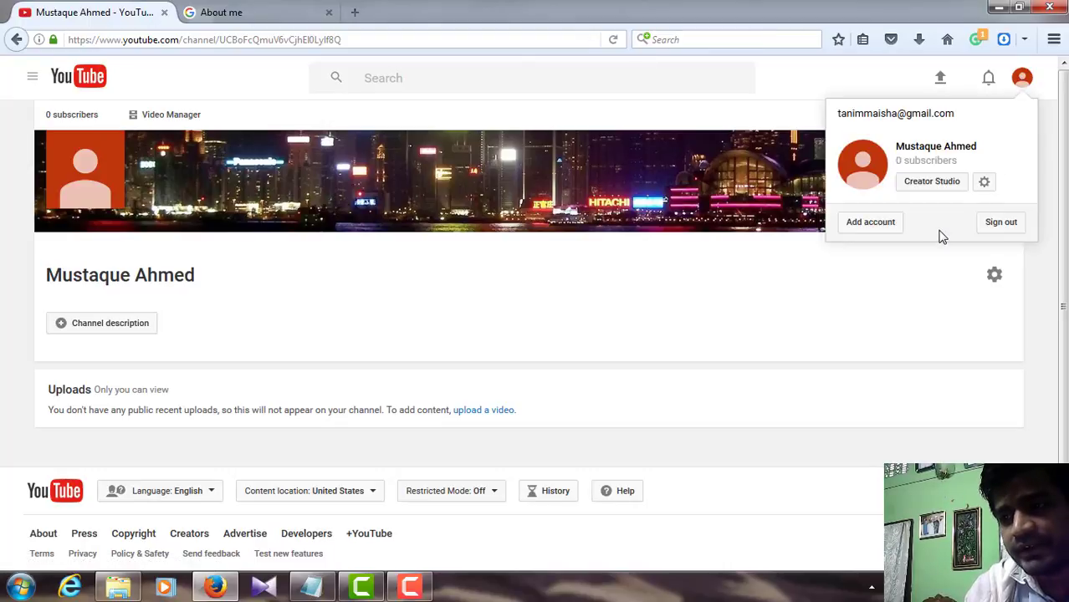
click(986, 184)
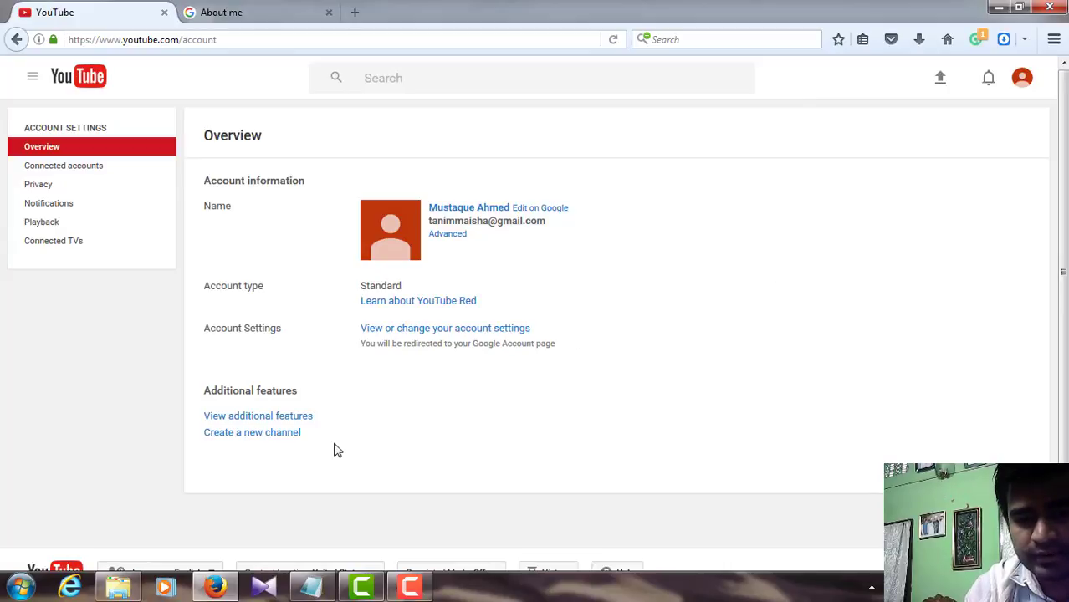
click(281, 436)
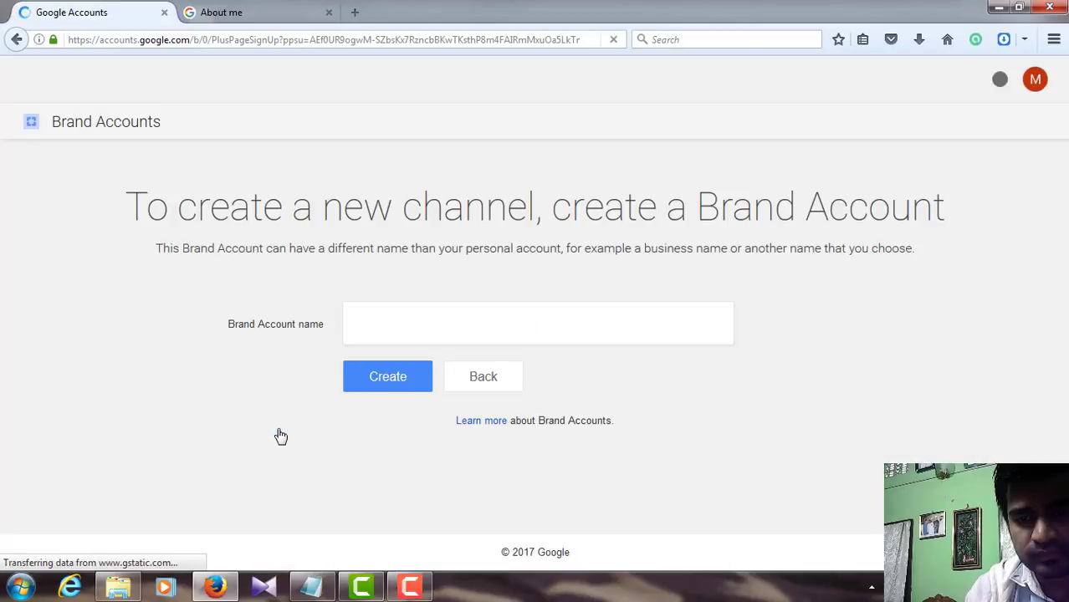
click(367, 327)
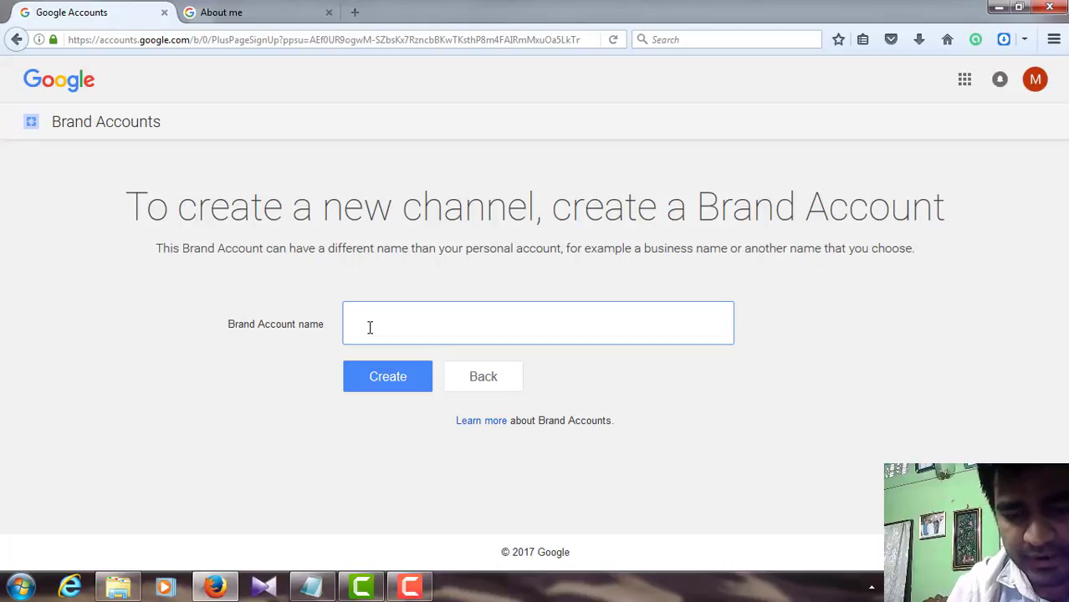
text(psbd)
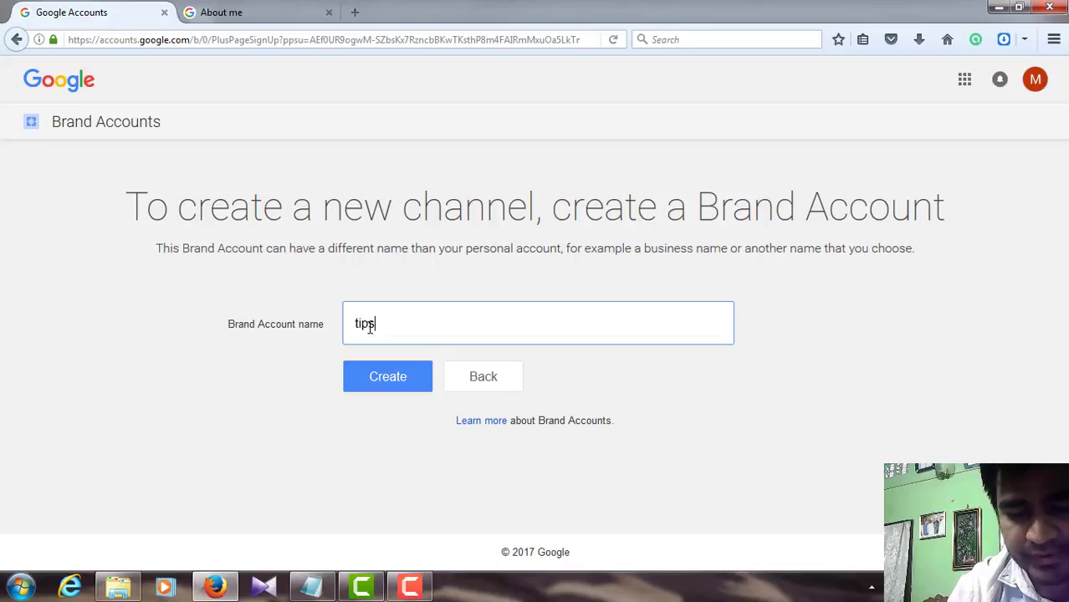
click(389, 375)
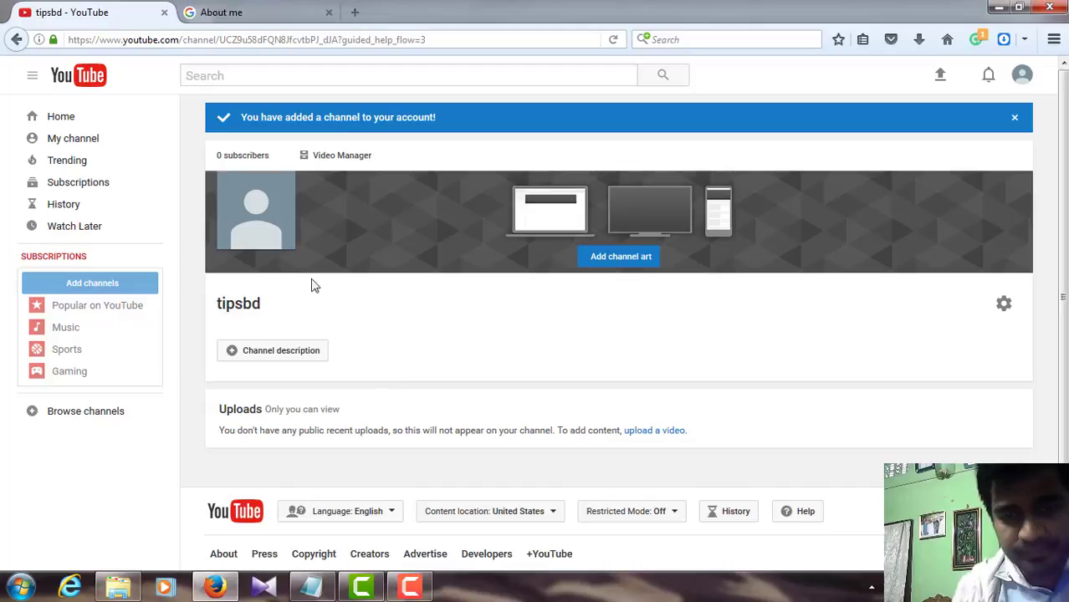
Search the help for "channel icon" and read the icon specs in the article Manage your channel icon.
mouse_move(281, 196)
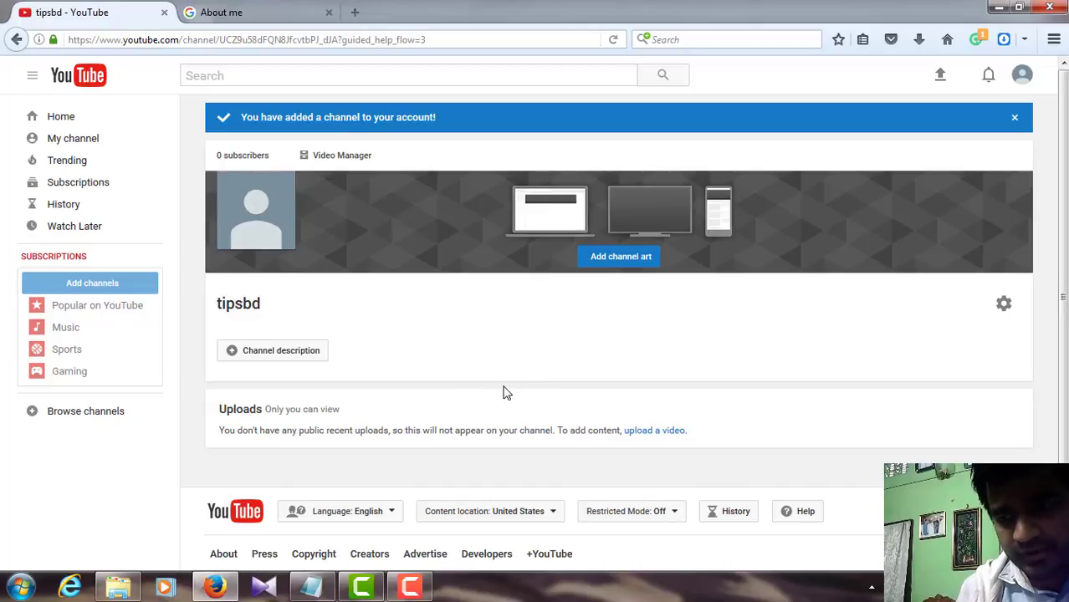
click(798, 517)
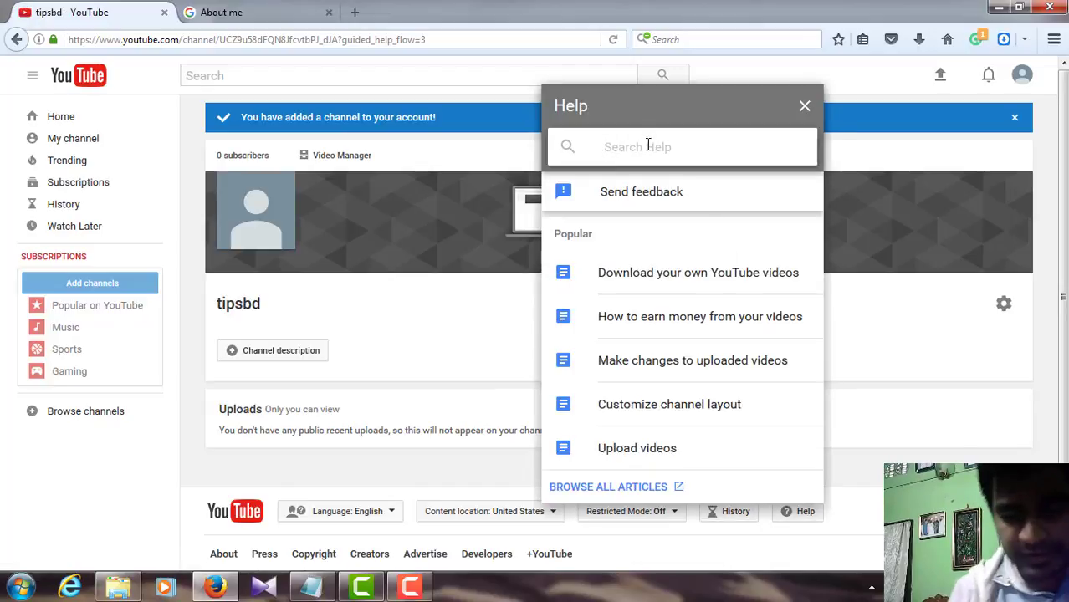
text(chann)
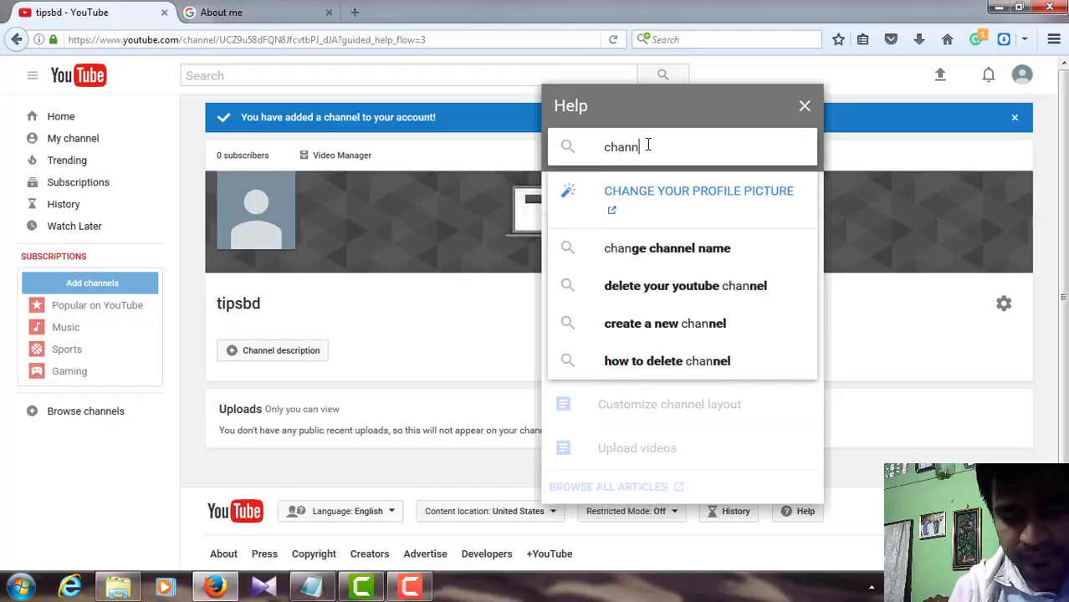
text(el)
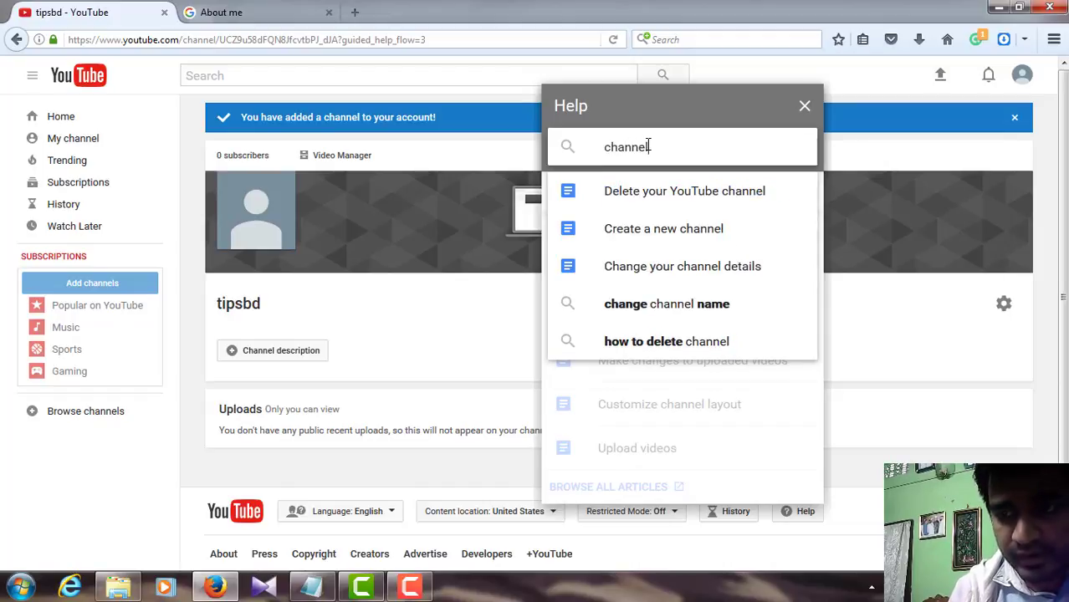
text( icon)
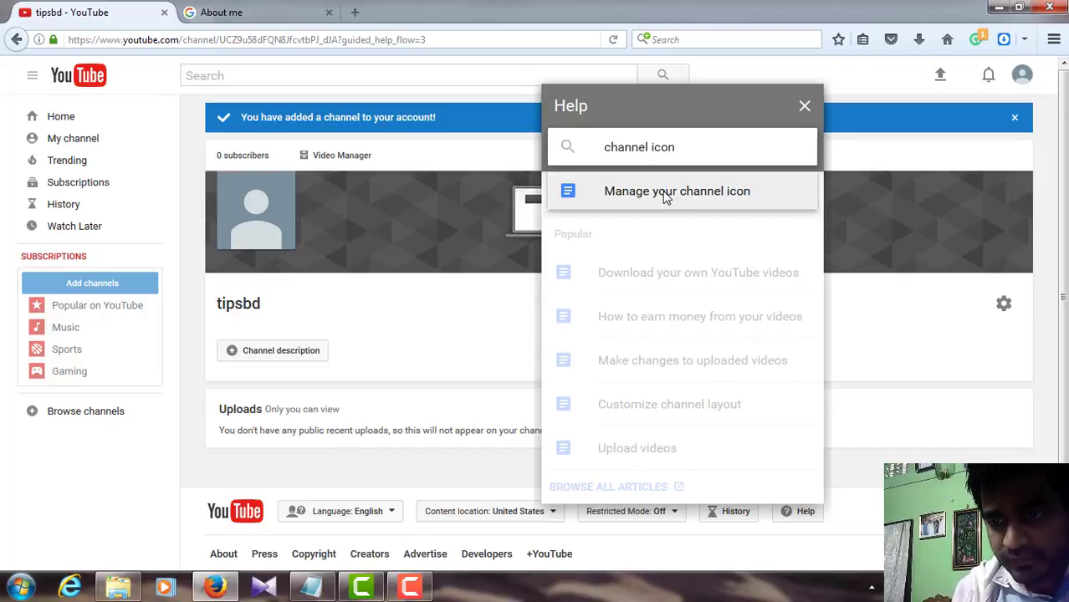
click(667, 197)
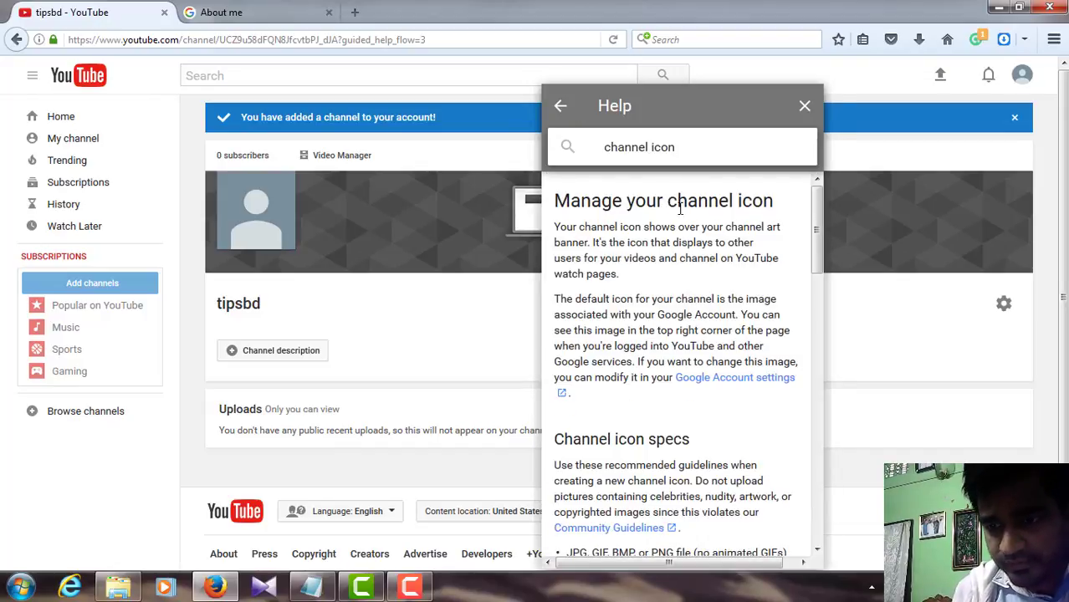
click(817, 550)
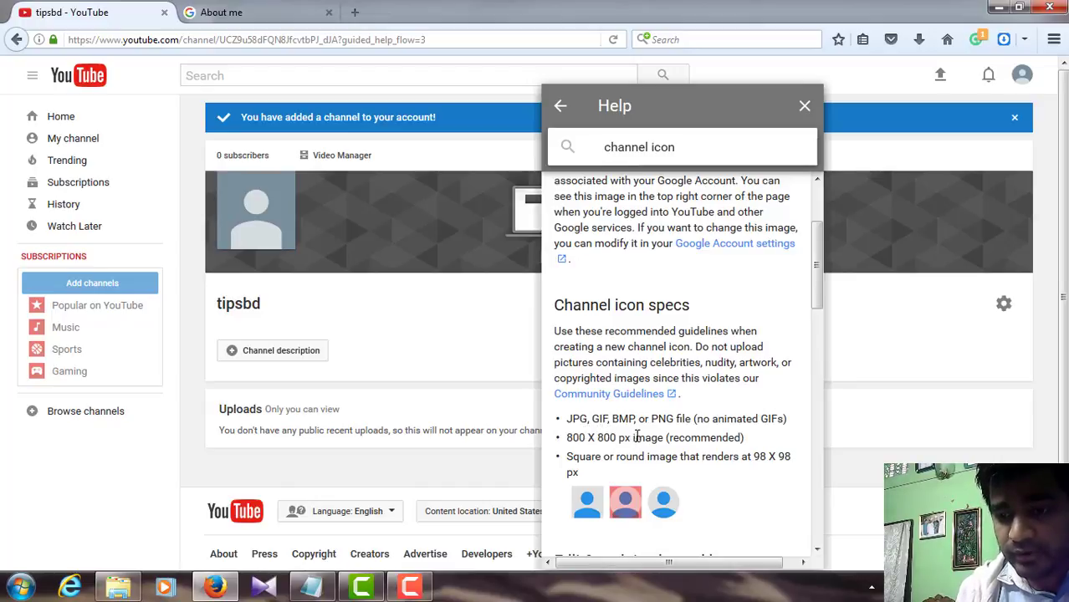
Start editing the tipsbd channel's icon, close the help, and upload MS_4.jpg from the Desktop as the profile photo.
click(282, 191)
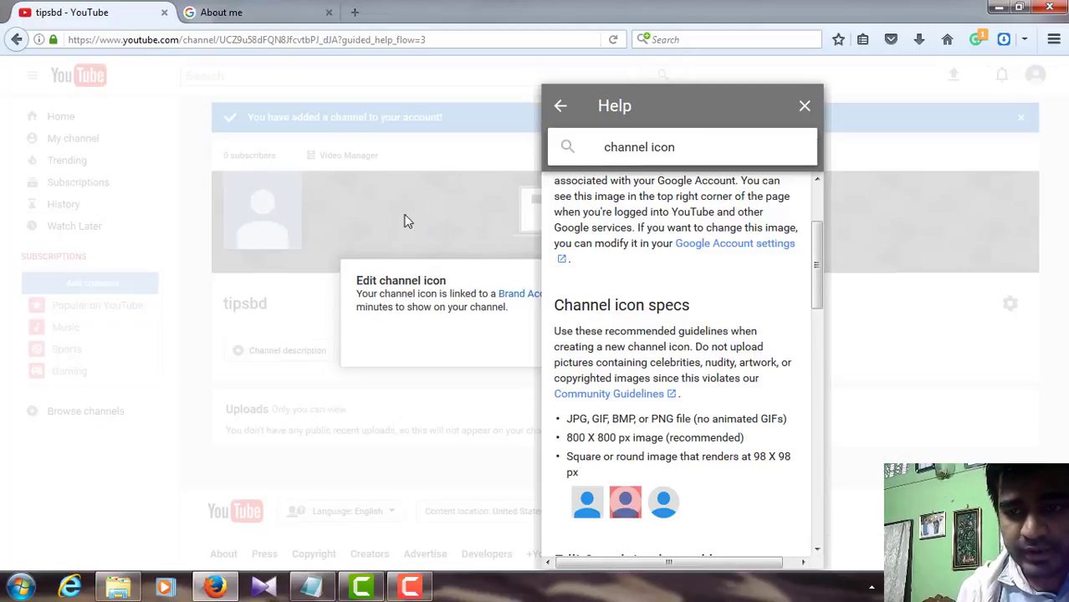
click(804, 111)
click(701, 345)
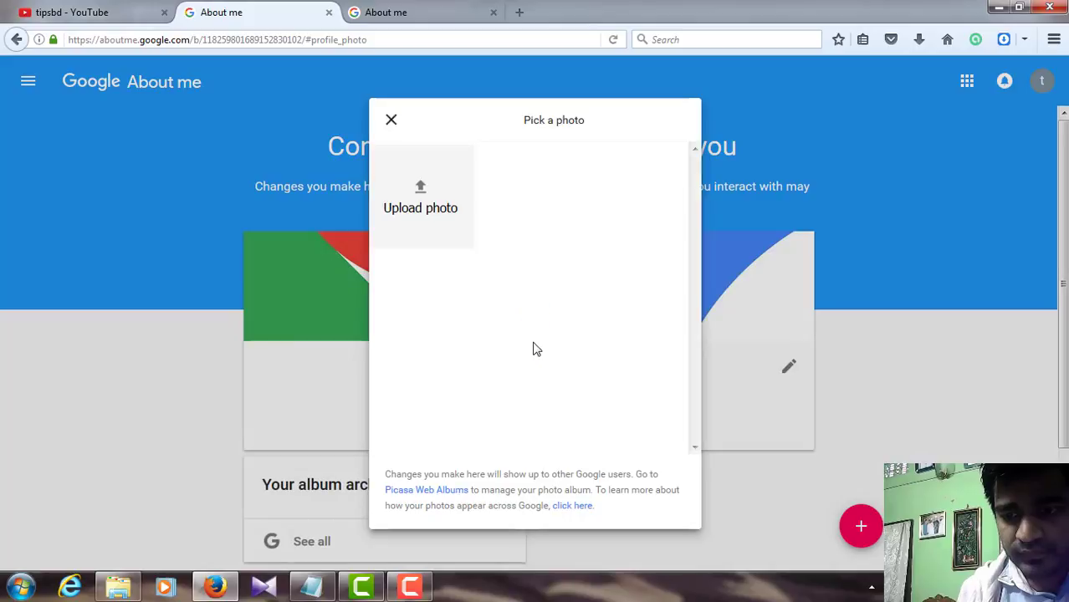
click(420, 189)
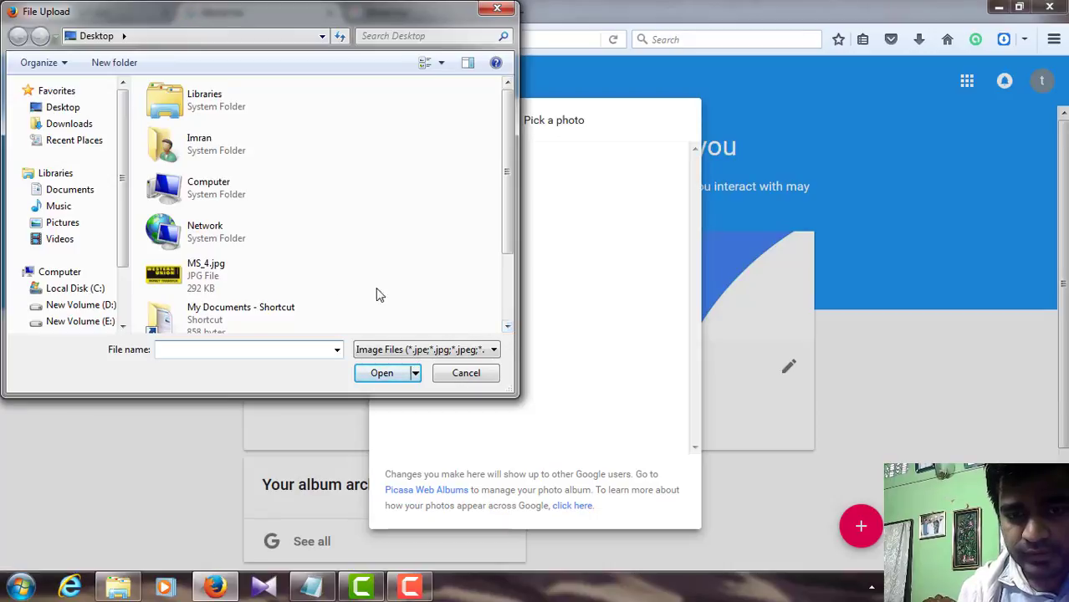
click(216, 276)
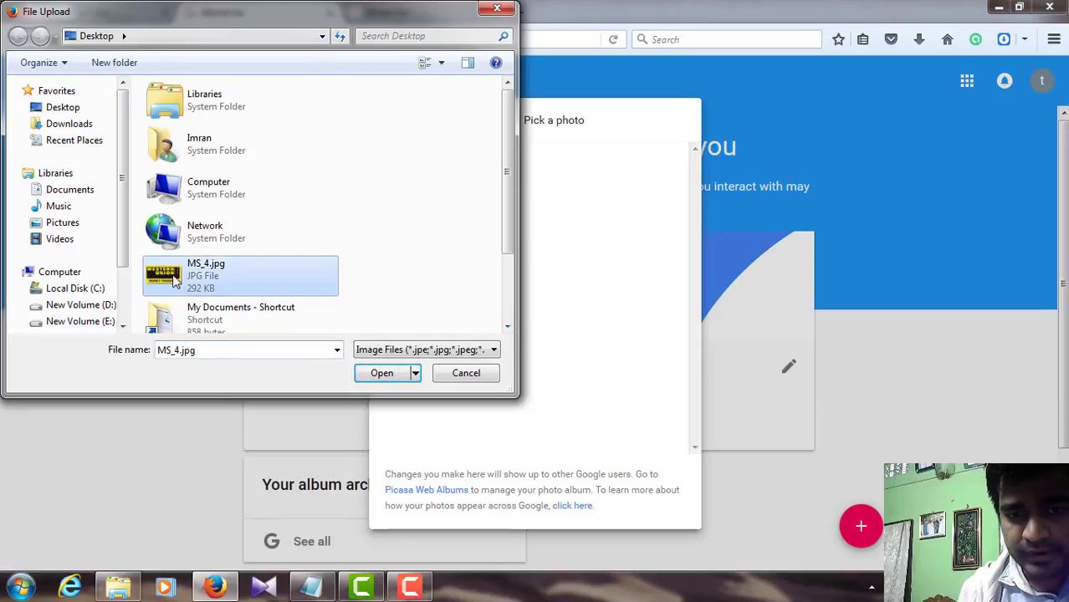
click(383, 373)
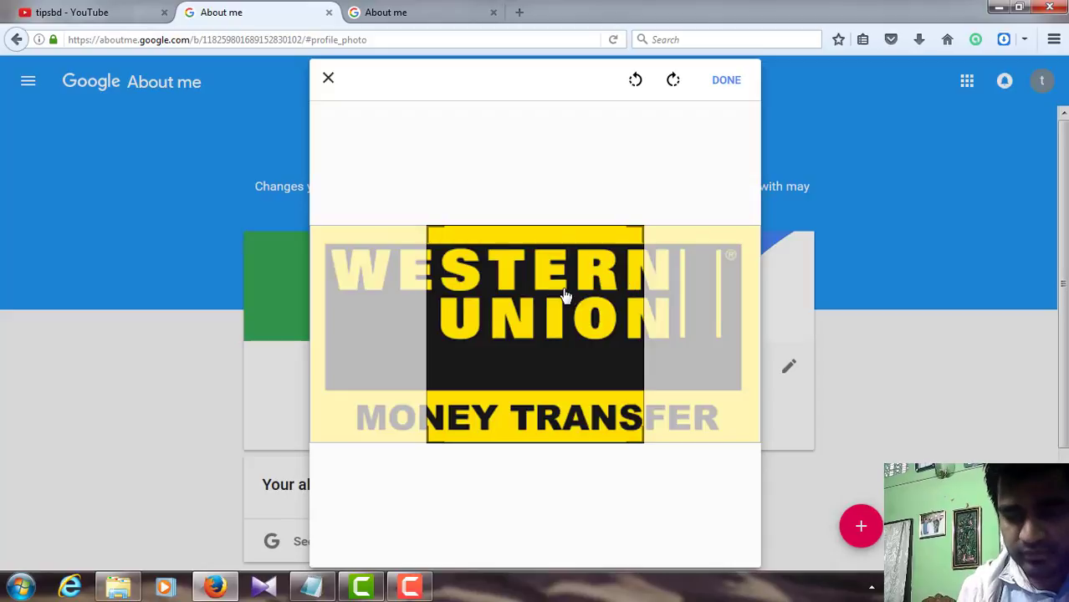
Crop the profile photo to a small square around the letters WE of the logo's first word and apply it.
drag(566, 295, 462, 241)
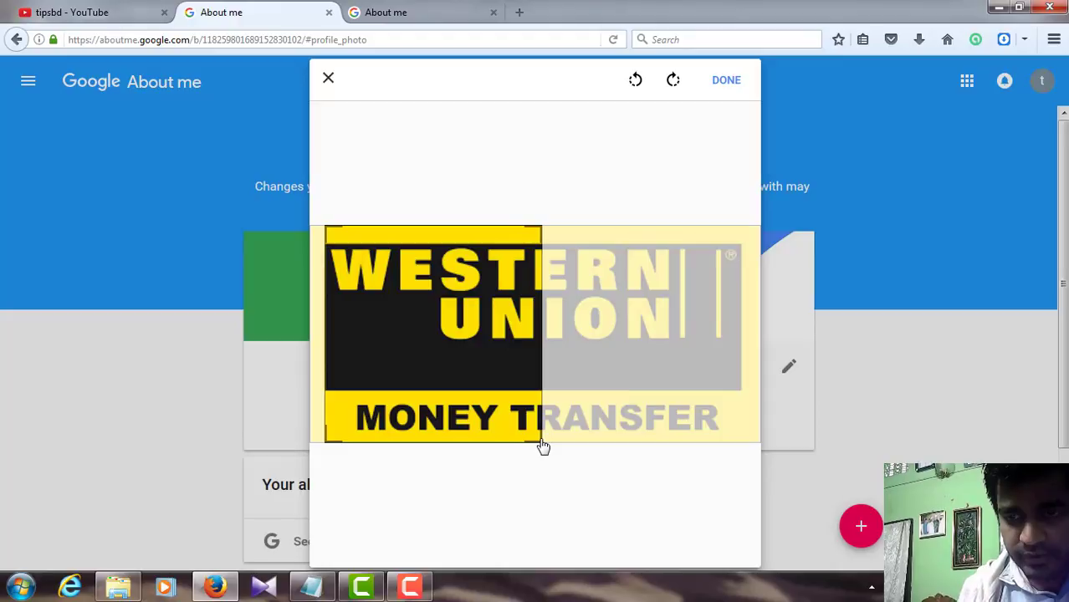
drag(542, 444, 488, 334)
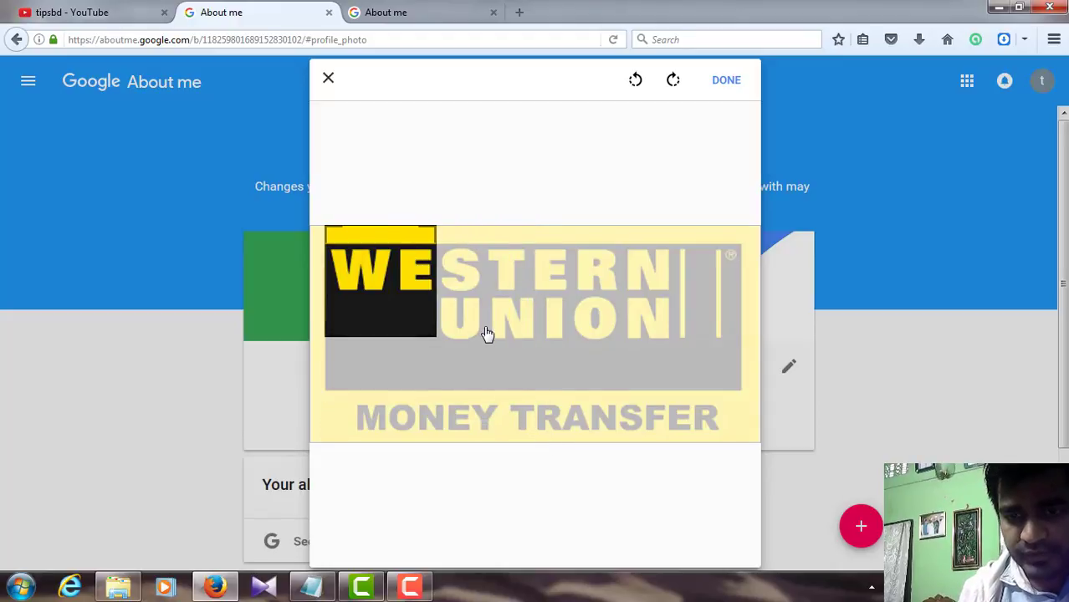
click(739, 83)
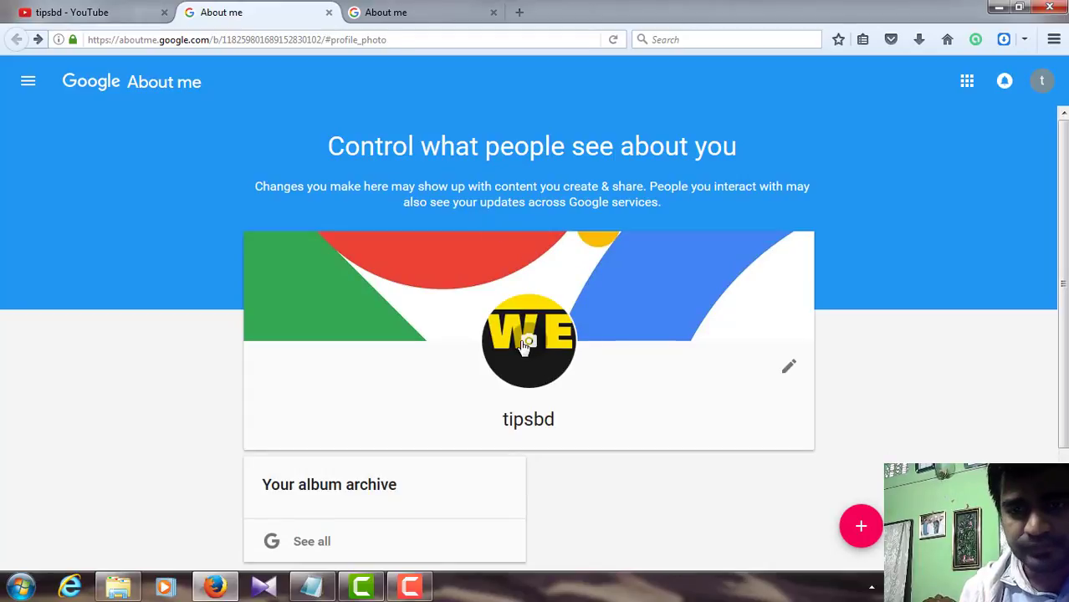
Return to the tipsbd YouTube channel page and search the help for "channel art".
click(132, 10)
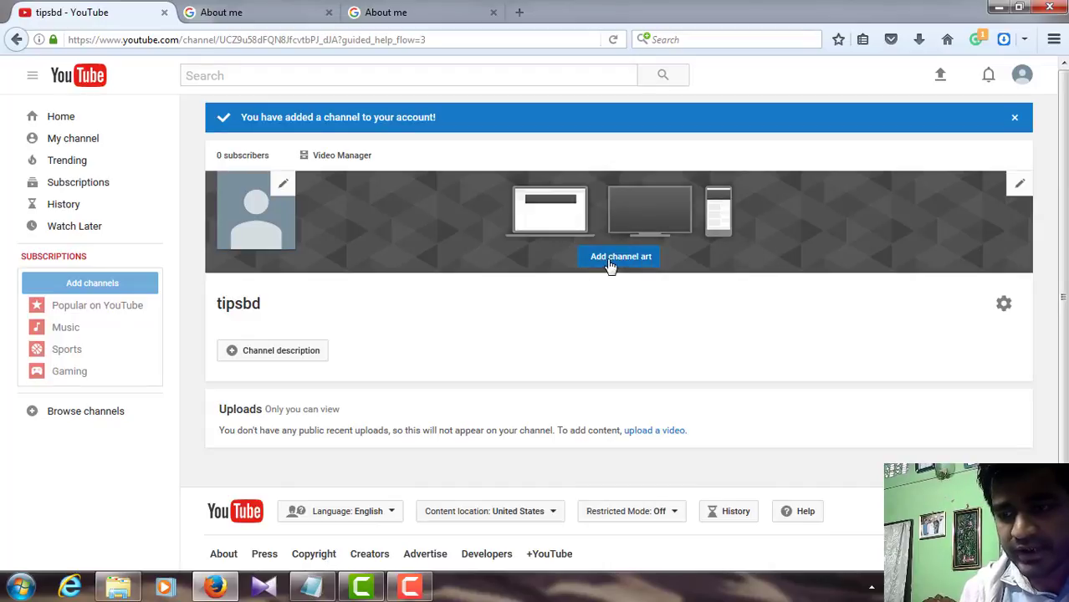
click(803, 514)
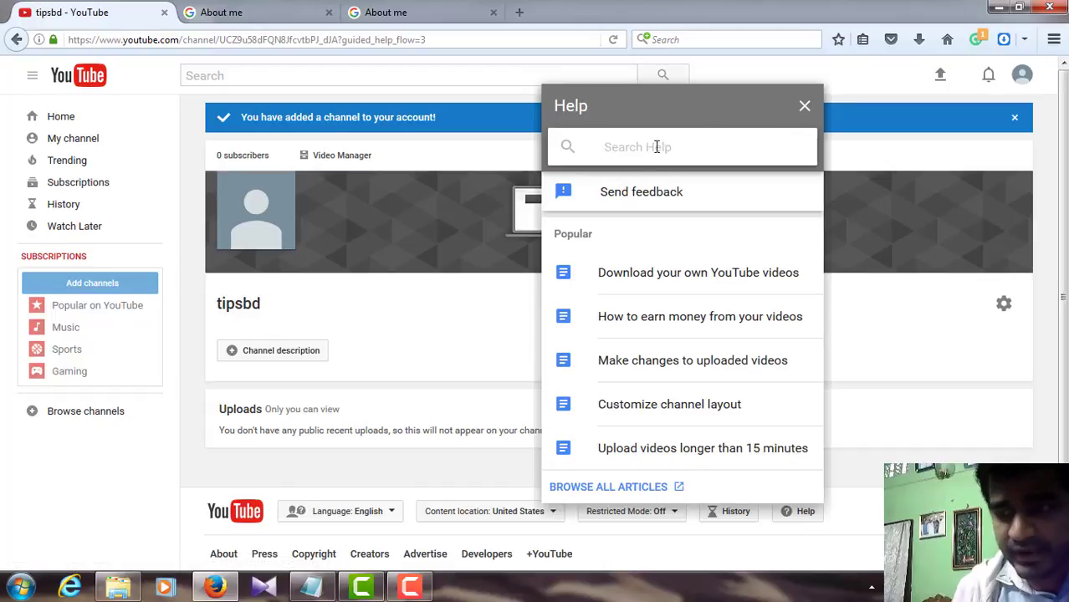
click(804, 107)
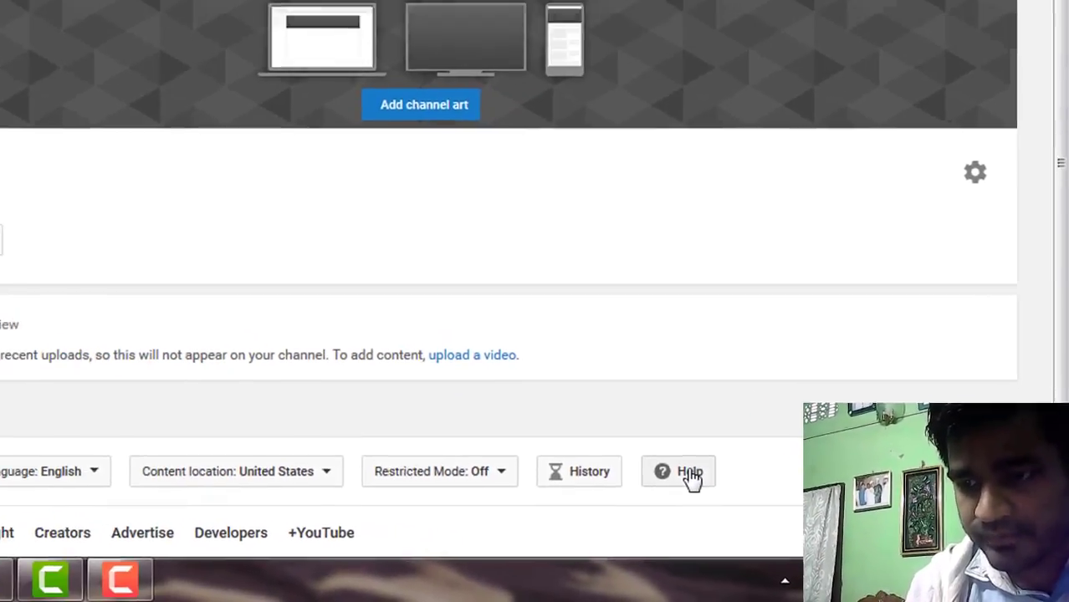
click(627, 454)
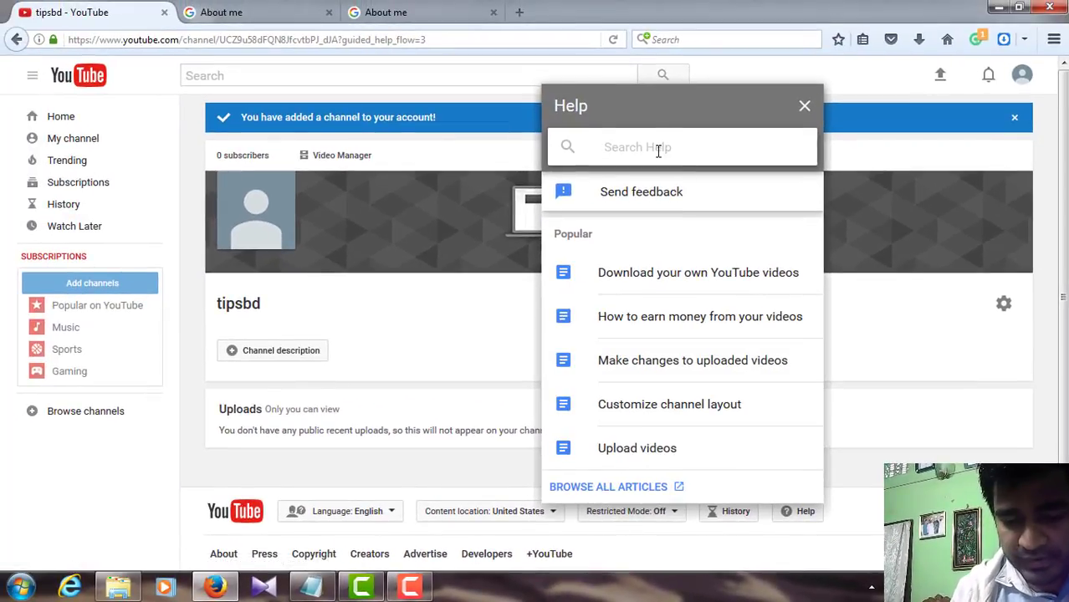
text(cha)
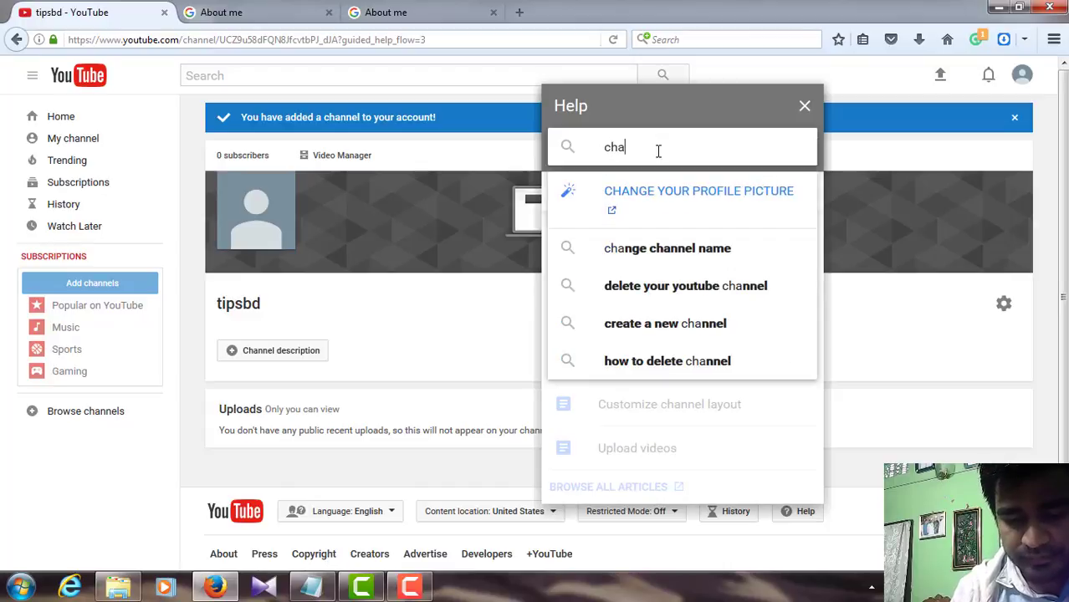
text(nnel art)
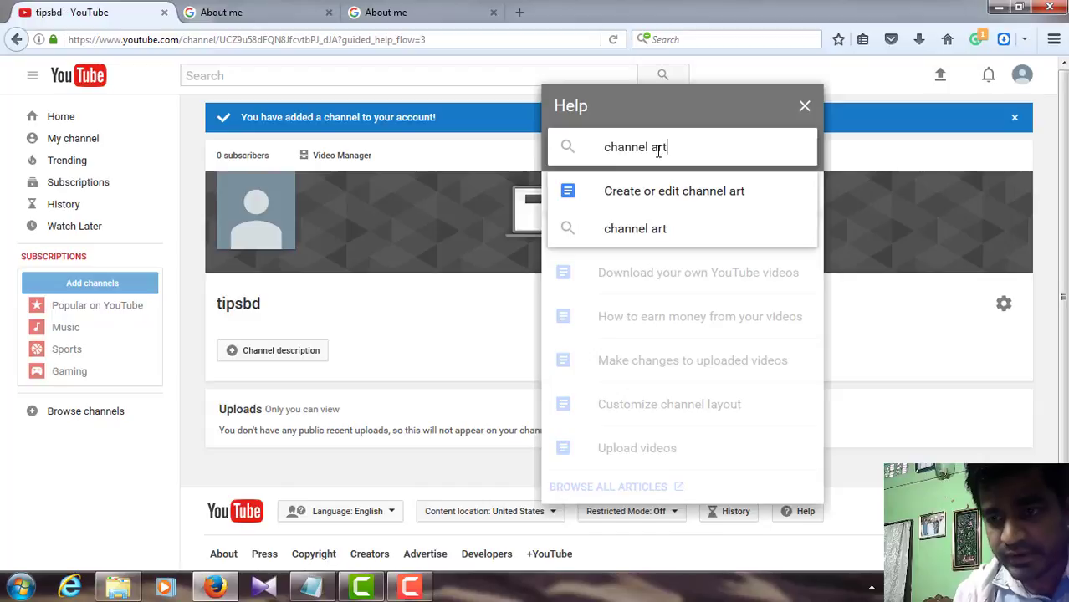
click(658, 230)
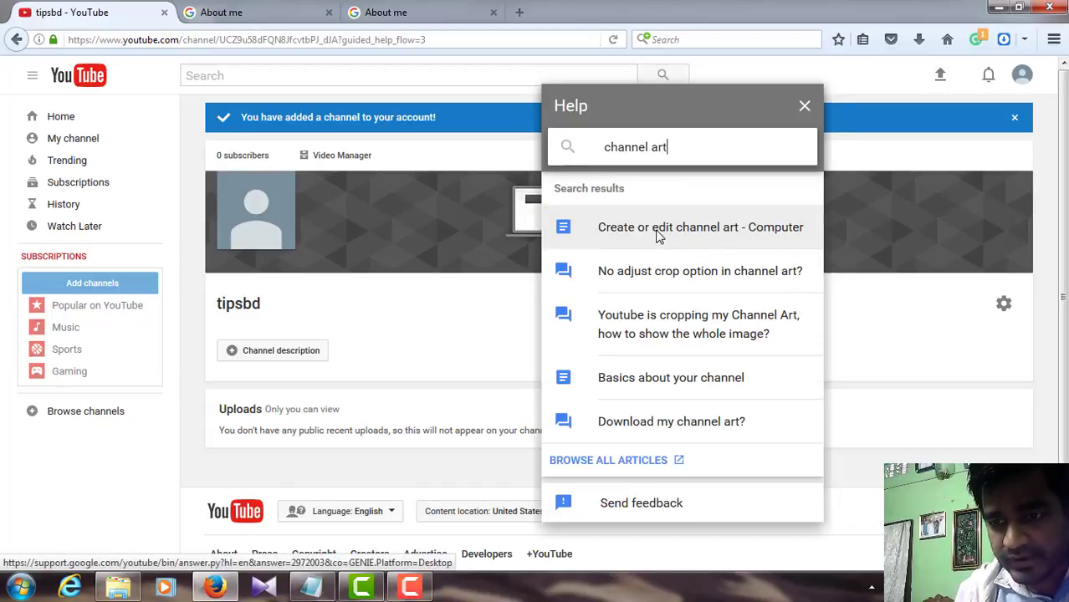
Open the help discussion "Download my channel art?" and read through the expert reply.
click(686, 427)
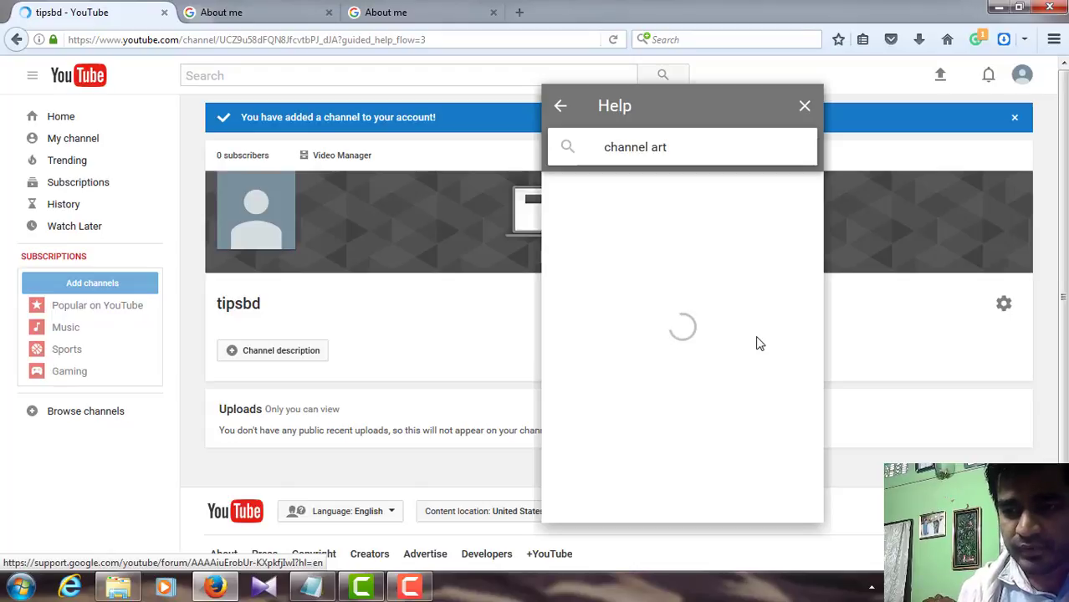
double_click(704, 146)
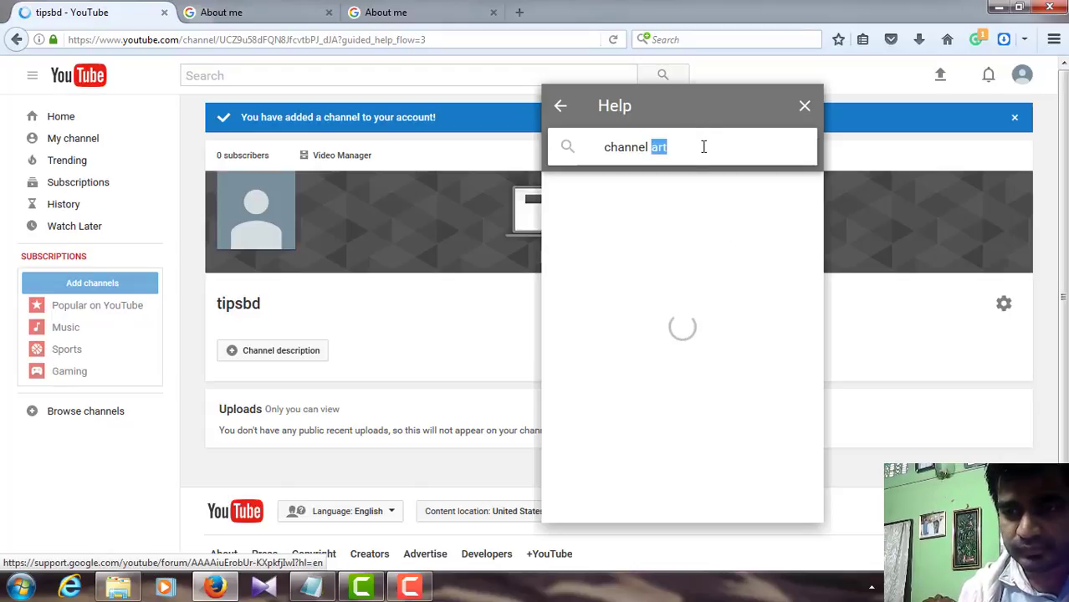
click(568, 149)
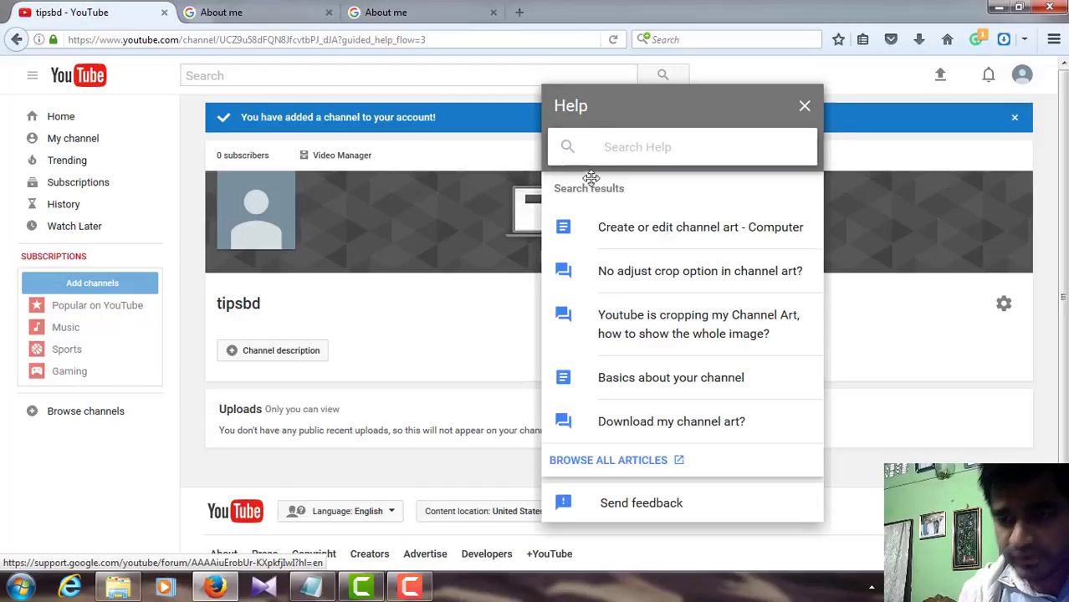
click(661, 427)
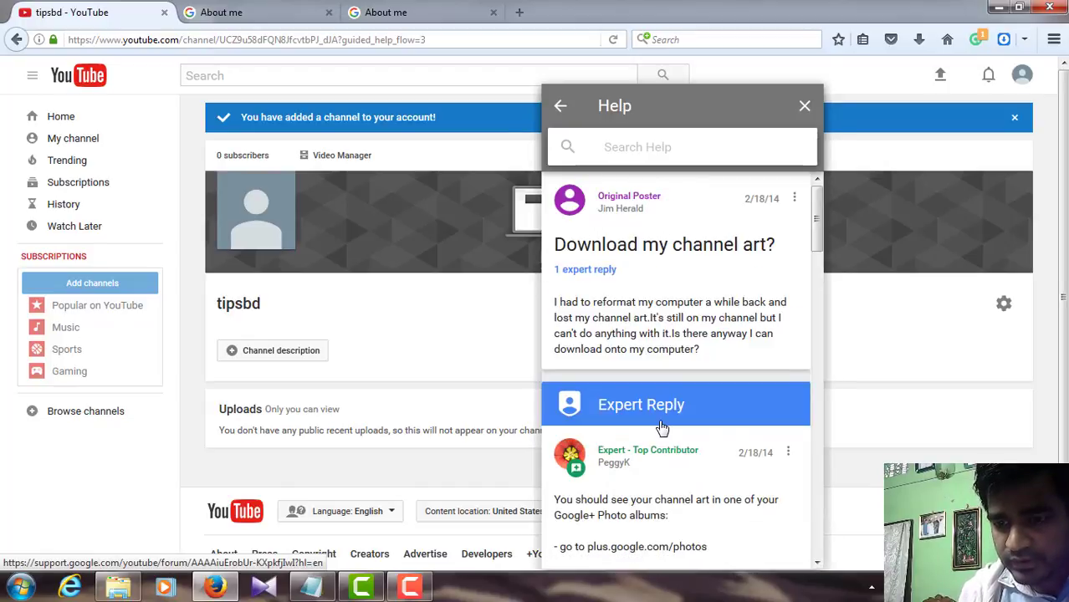
click(817, 563)
click(818, 563)
click(818, 563)
click(818, 563)
click(818, 563)
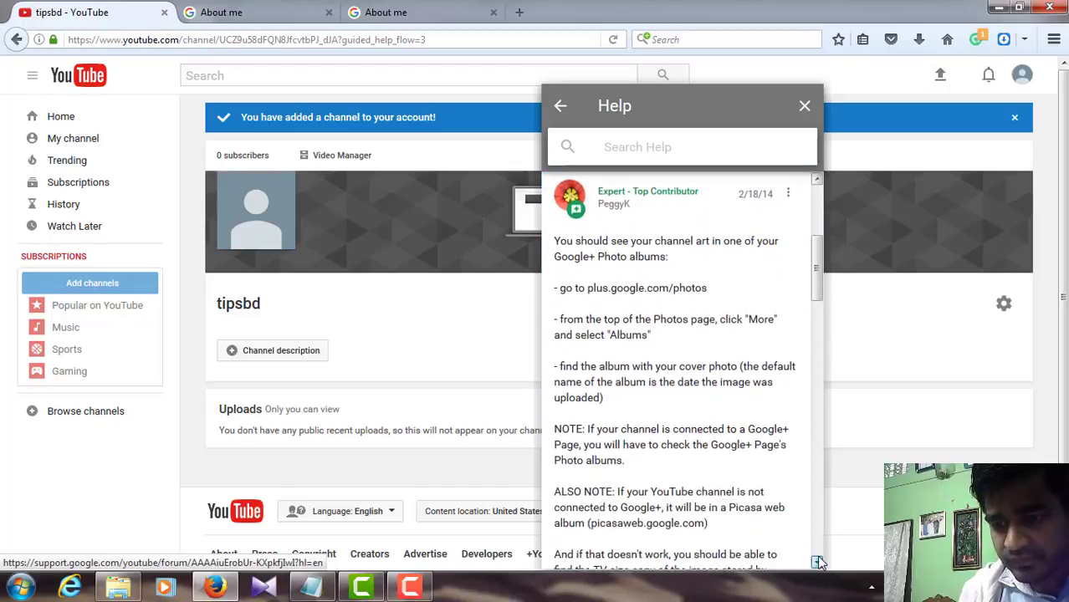
click(818, 562)
click(818, 563)
click(818, 563)
click(818, 562)
click(818, 563)
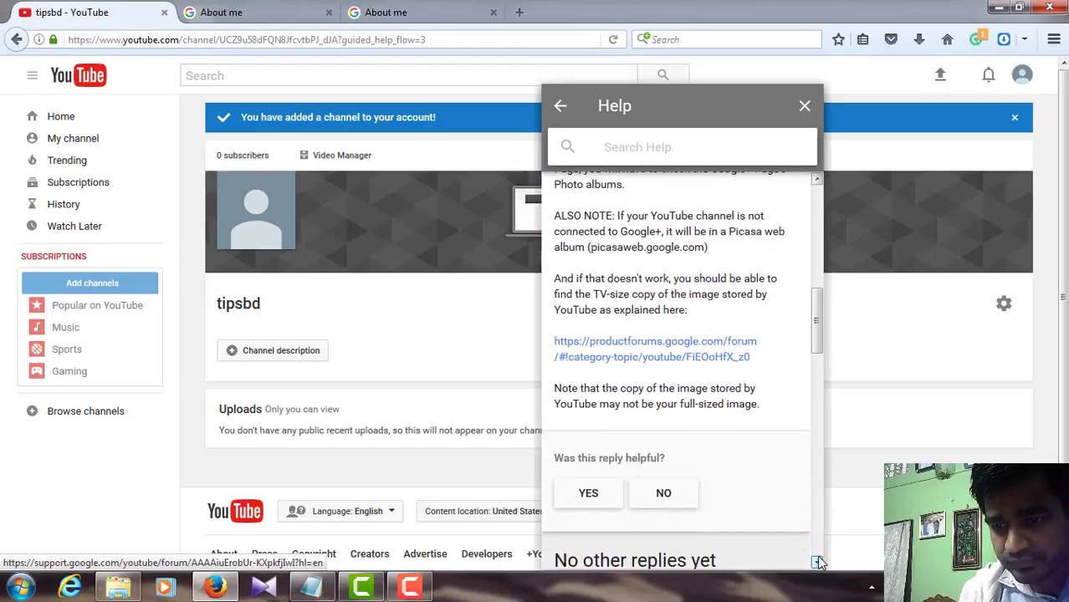
click(818, 563)
click(818, 563)
click(818, 563)
click(818, 563)
click(818, 563)
click(818, 563)
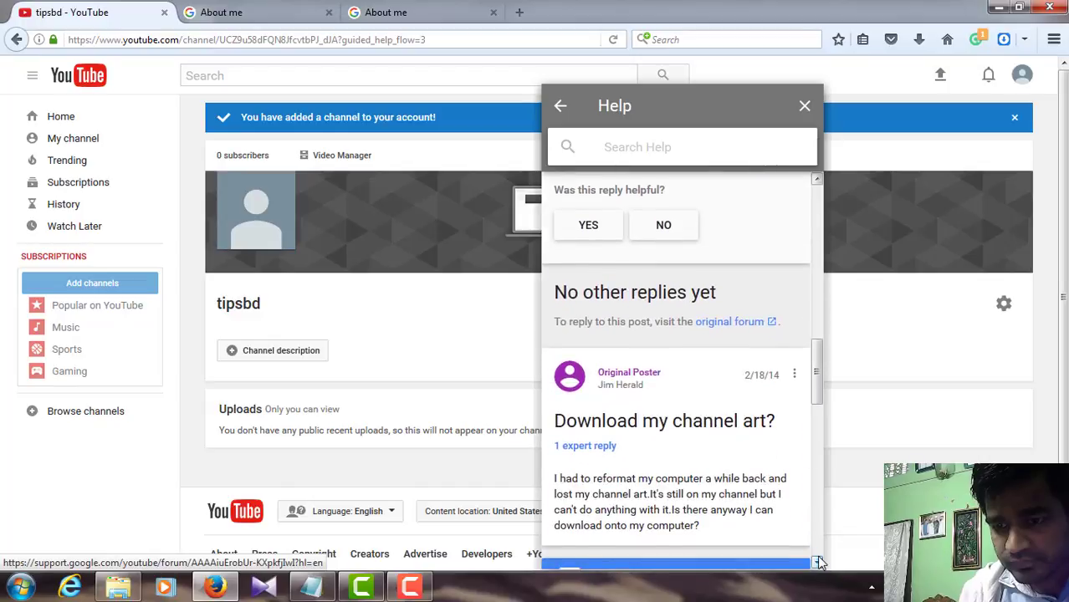
click(818, 563)
click(818, 563)
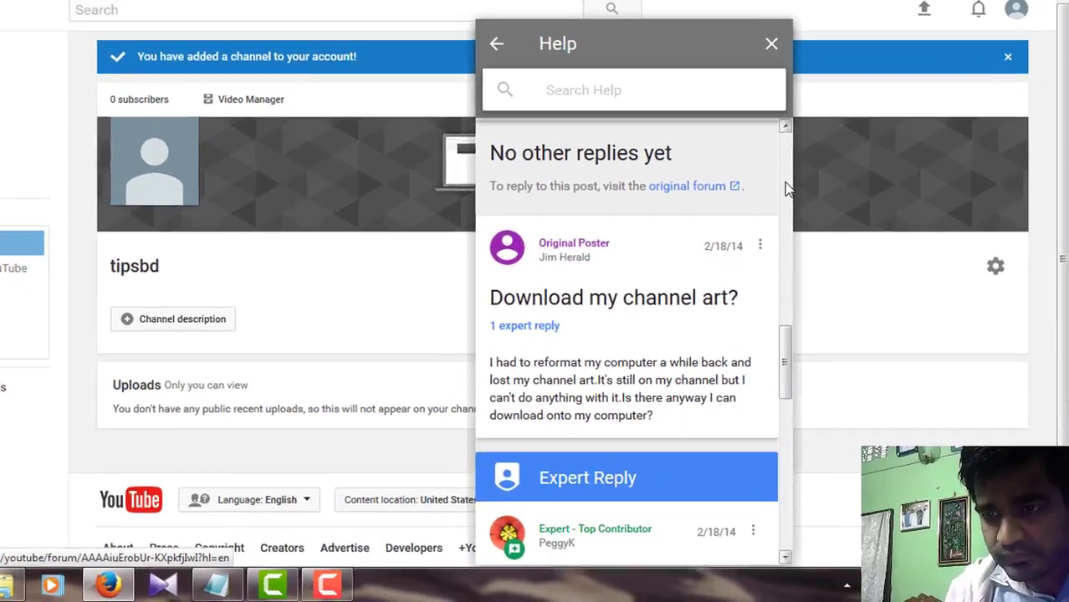
click(787, 189)
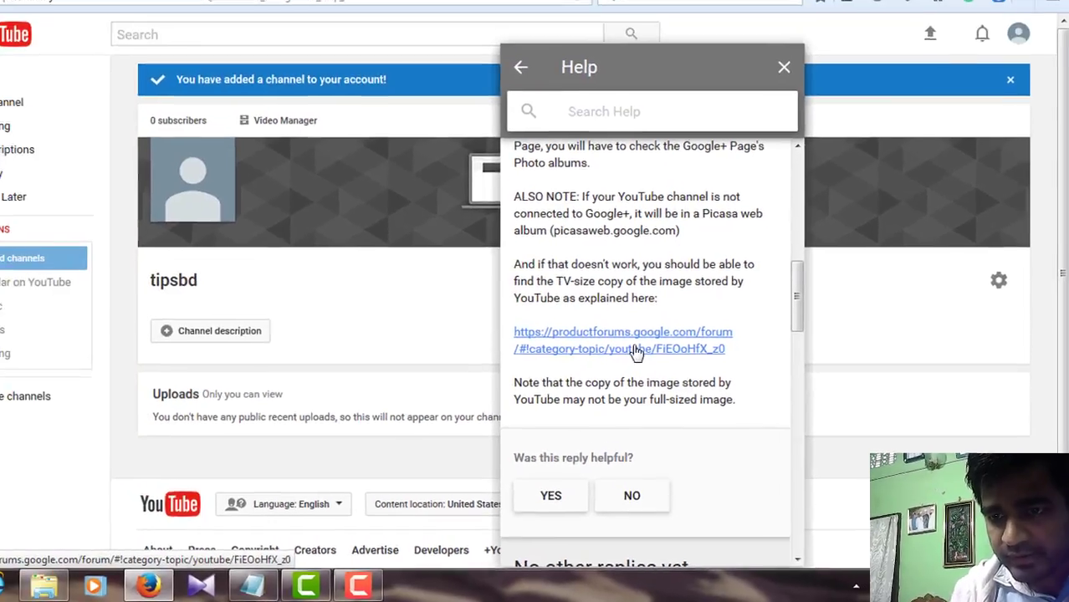
Open the forum link in the expert reply and examine the channel art template files and their sizes.
click(529, 290)
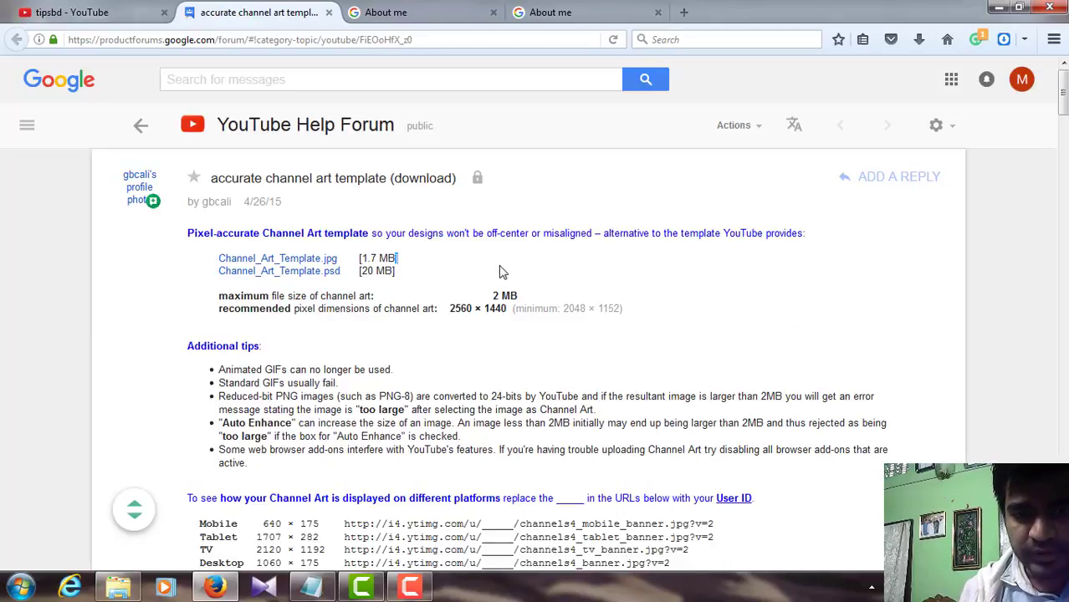
drag(502, 270, 349, 267)
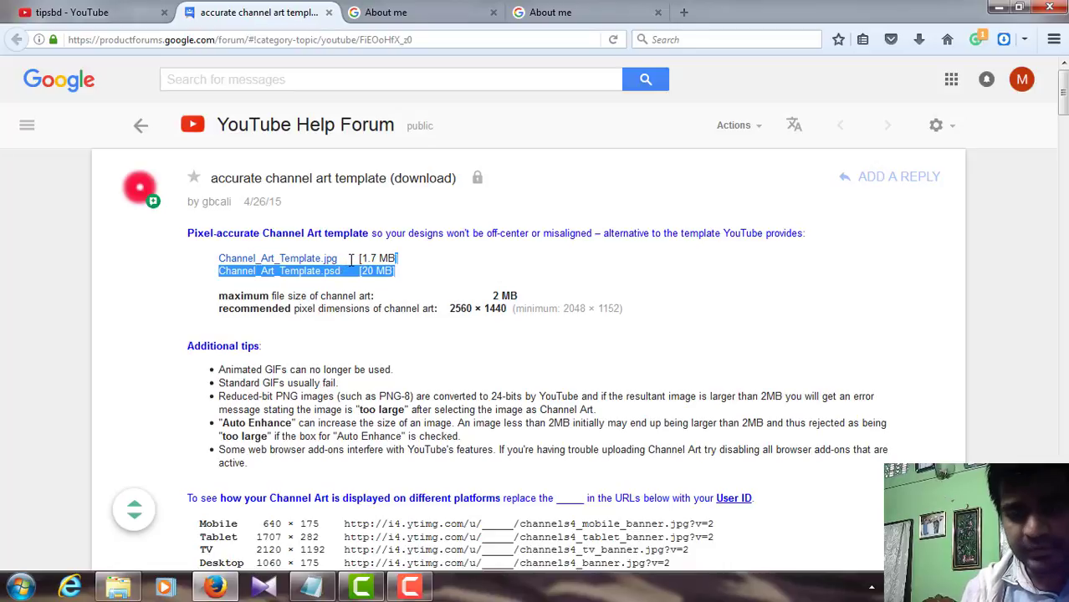
click(374, 278)
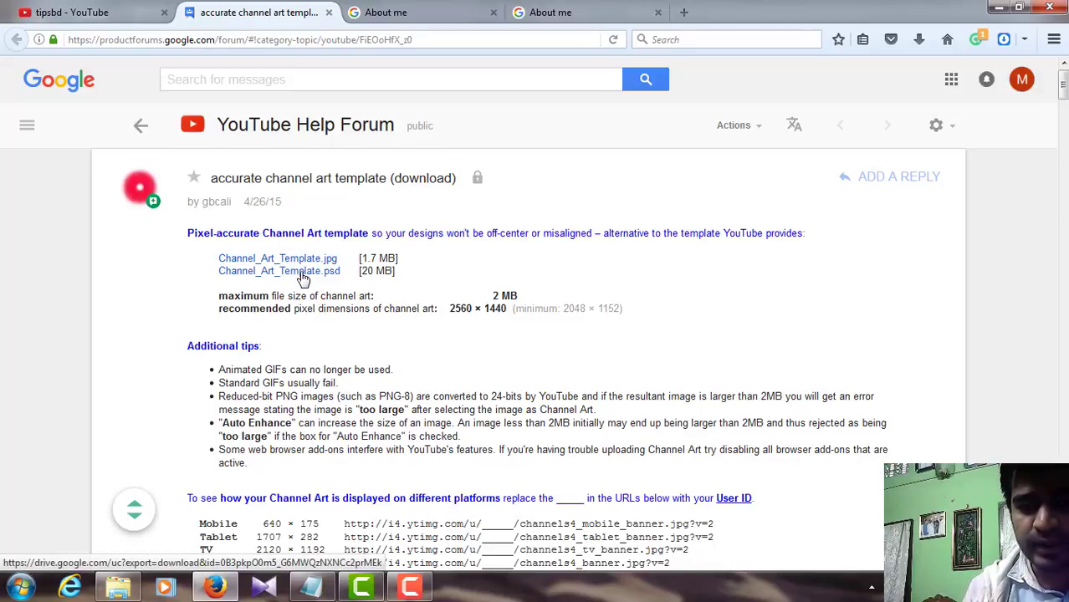
Return to the YouTube channel page, close the help, and set the gallery photo 100_4325.JPG as the channel art.
click(87, 12)
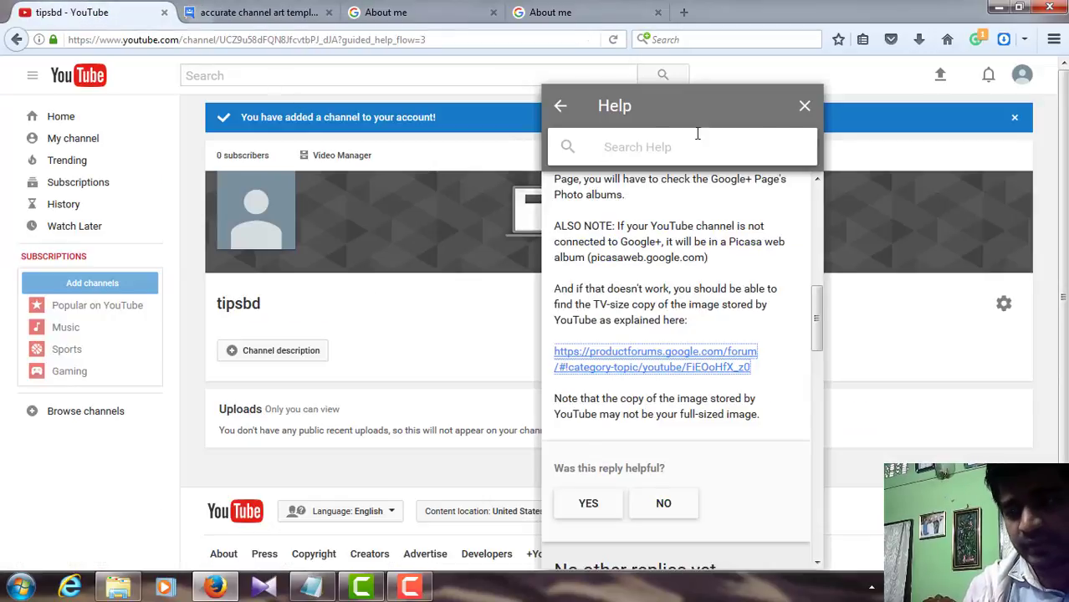
click(803, 111)
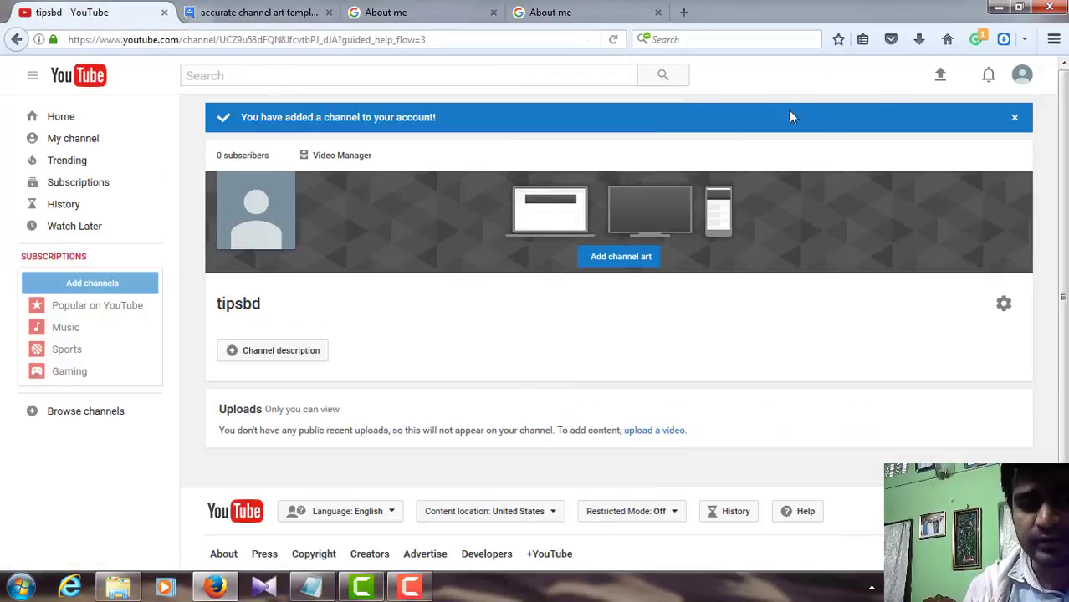
click(611, 259)
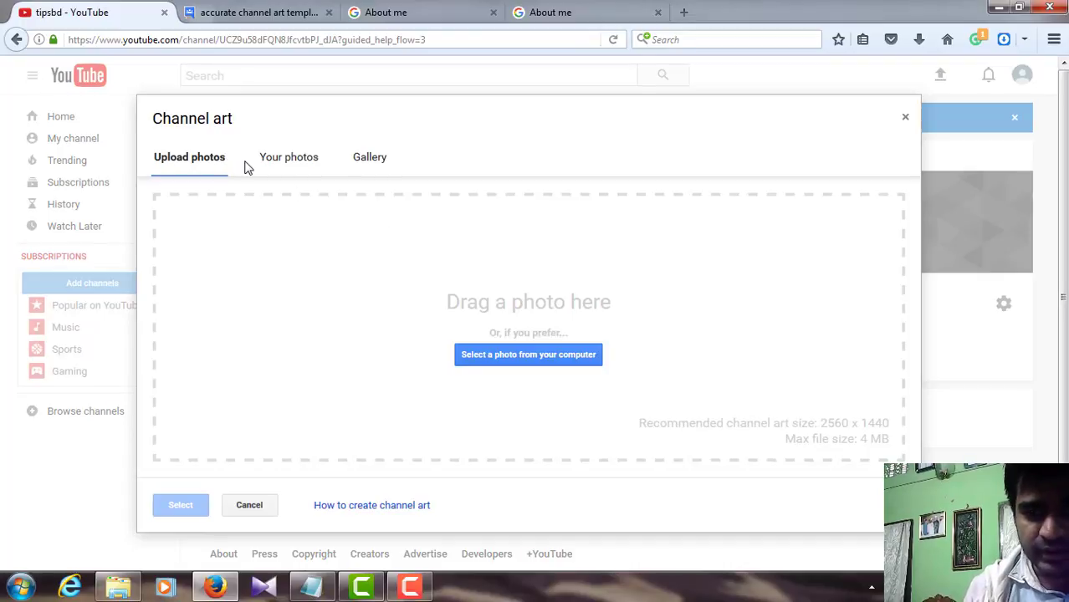
click(506, 356)
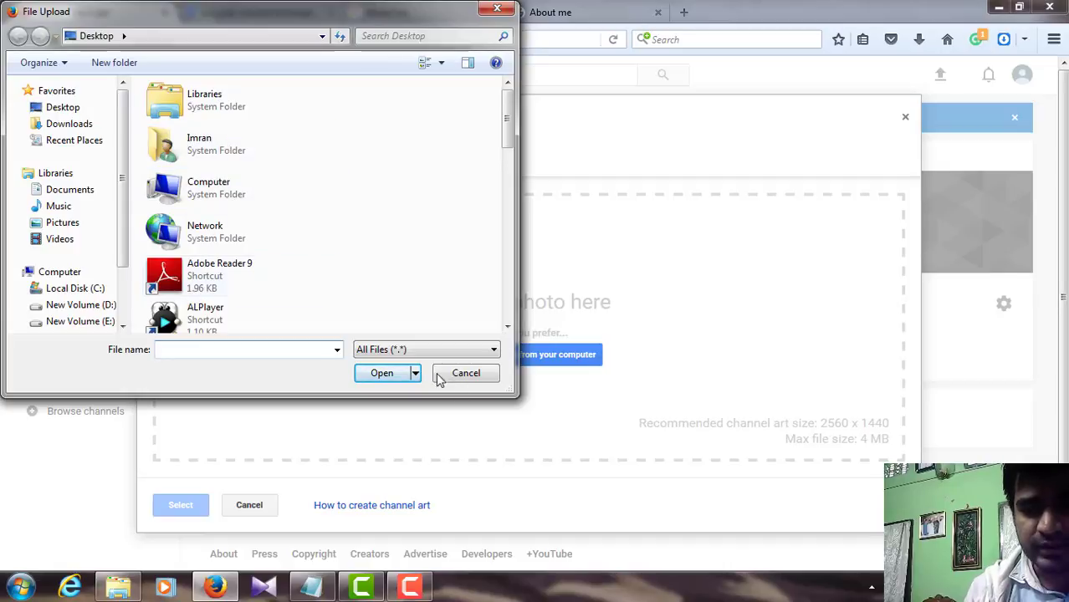
click(461, 374)
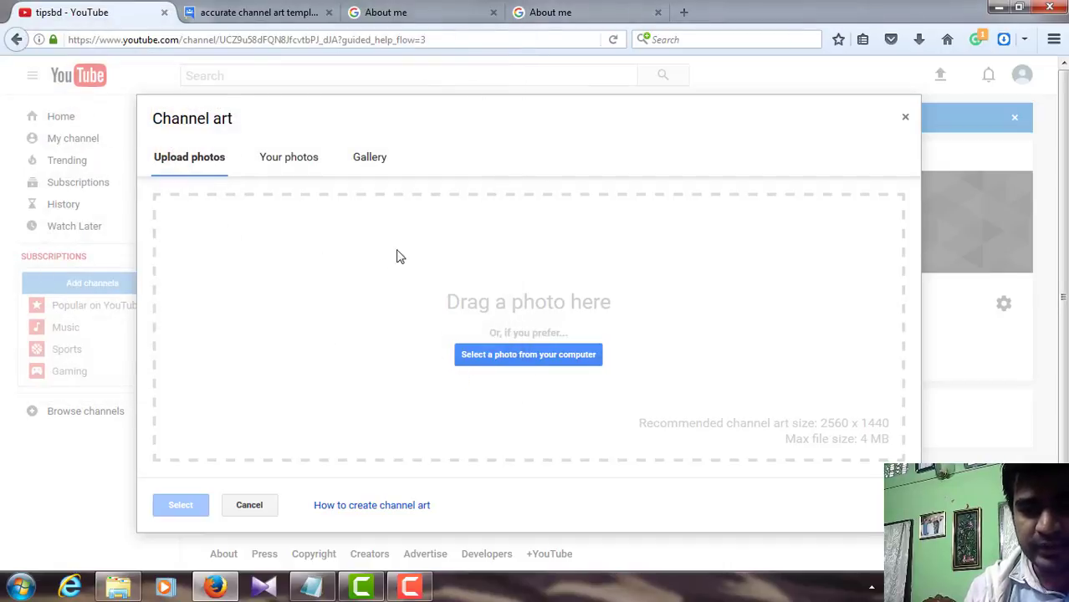
click(374, 169)
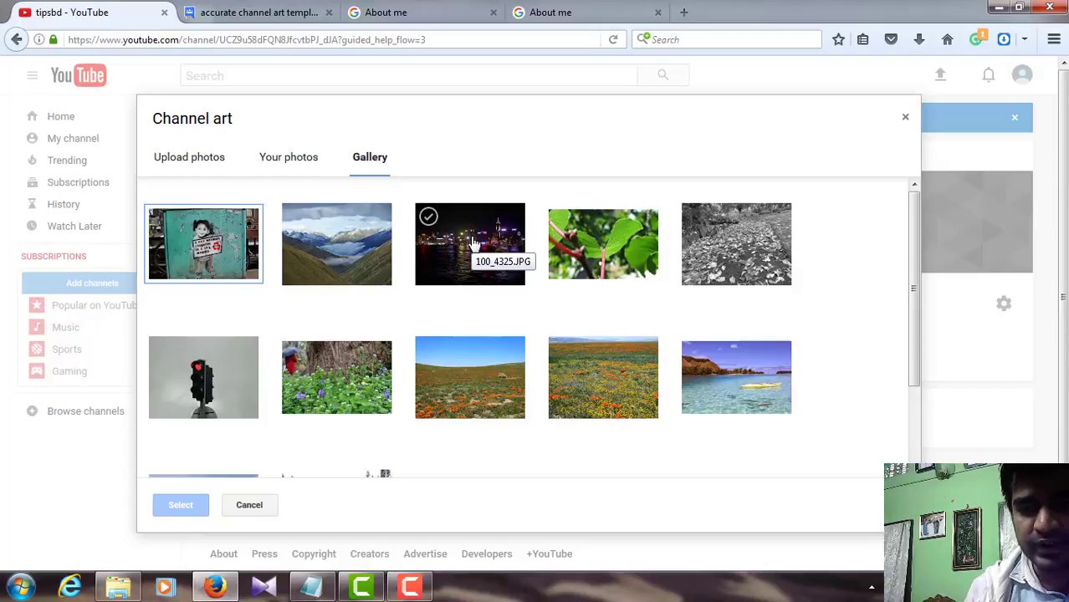
click(473, 242)
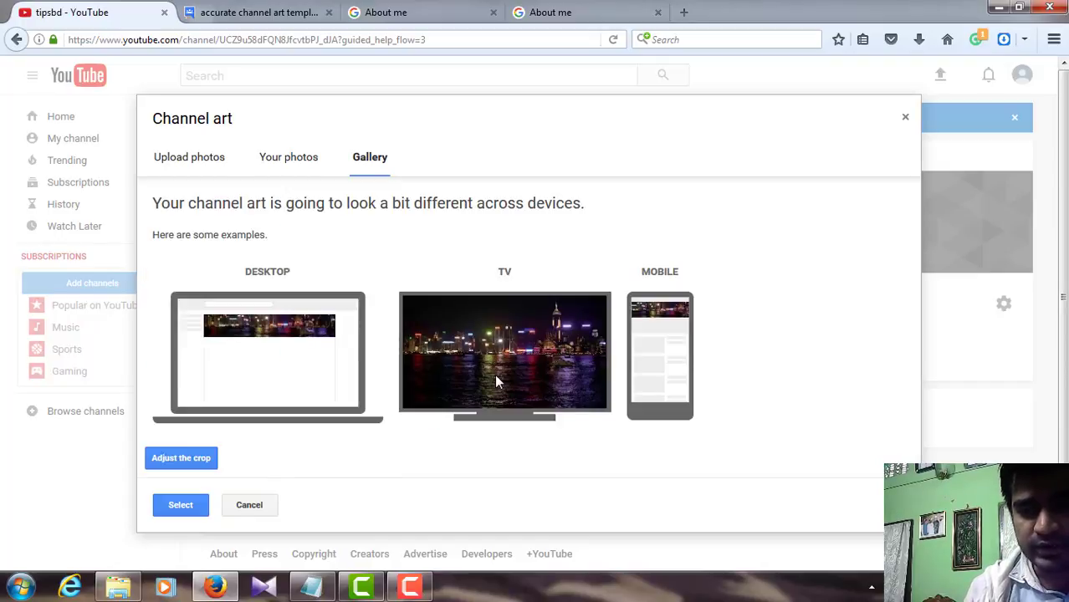
click(181, 505)
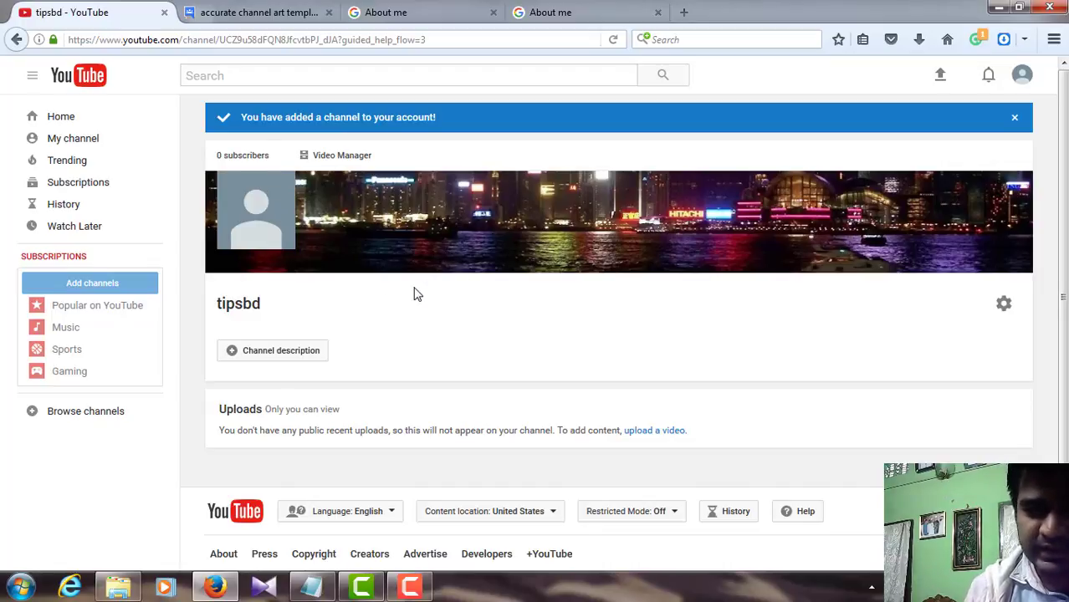
Begin the tipsbd channel description with "Its channel is all bangla content", correcting the misspelled last word with the spelling suggestion.
click(283, 352)
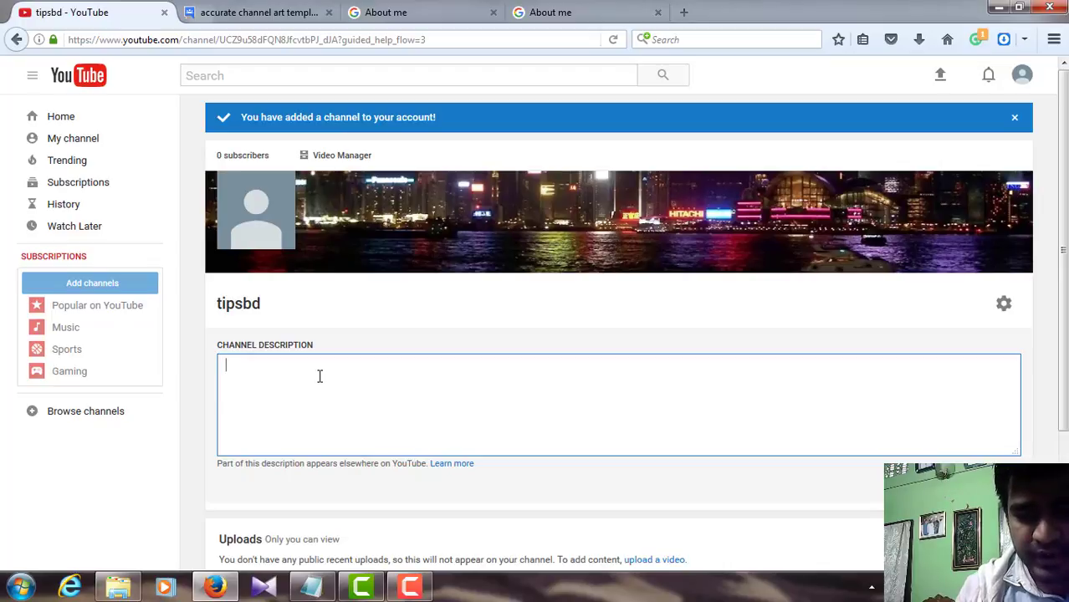
text(Its)
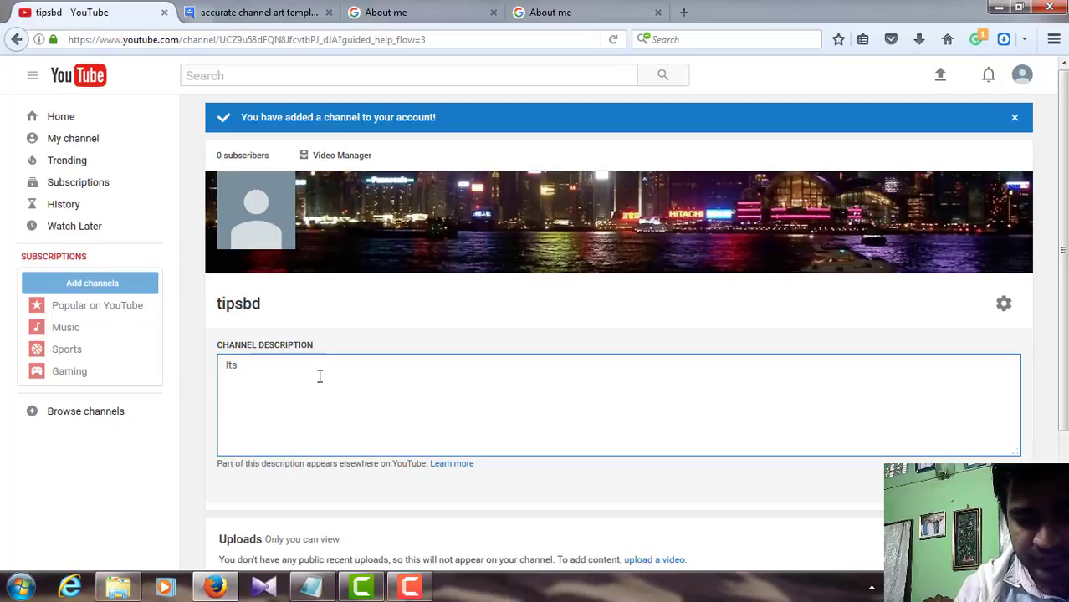
text( chann)
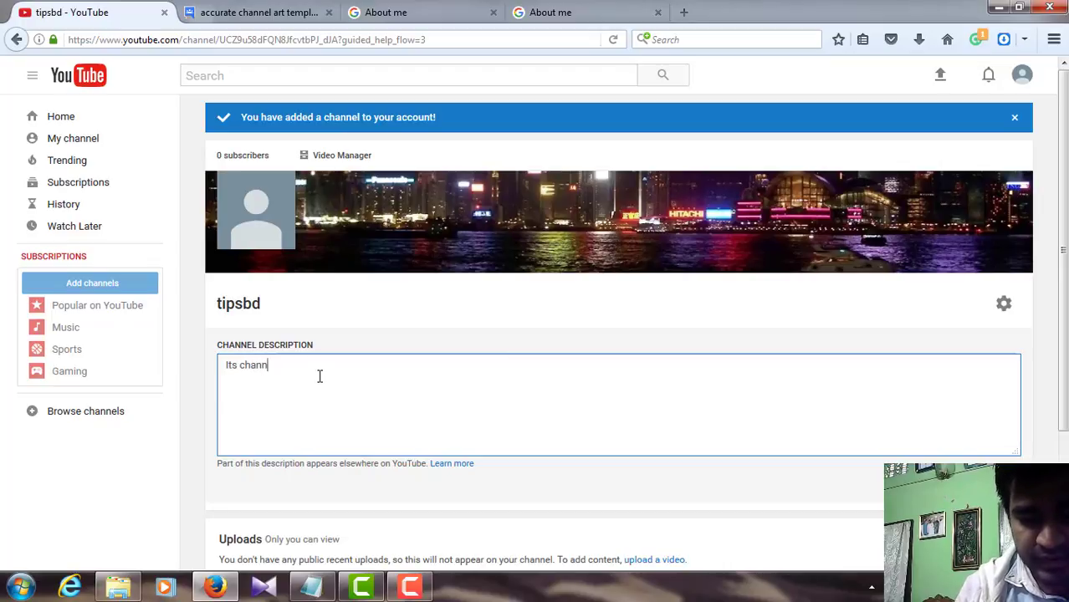
text(el is)
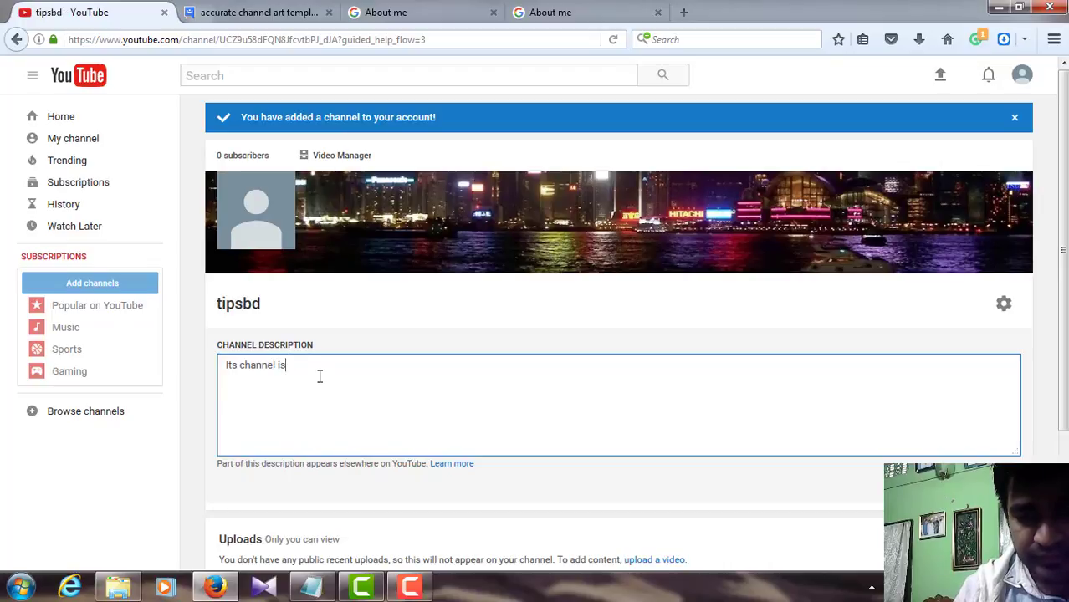
text( all)
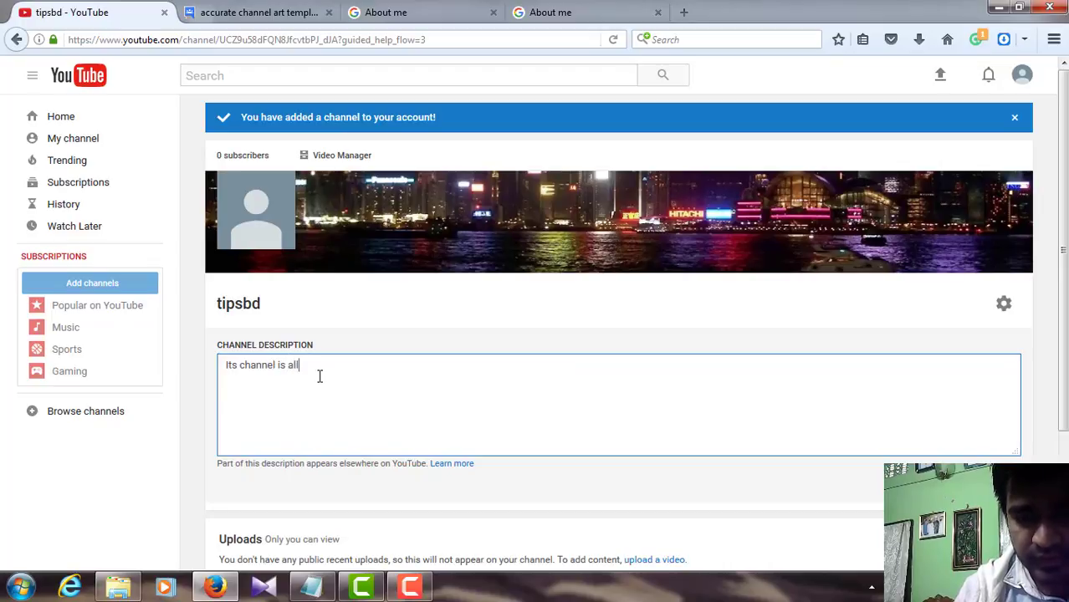
text( bang)
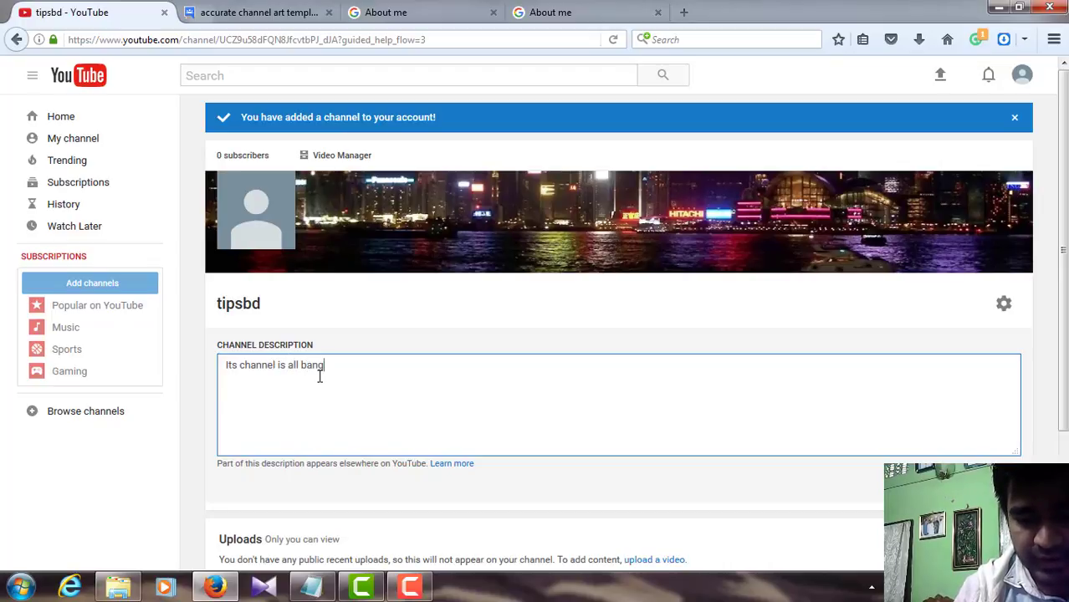
text(la co)
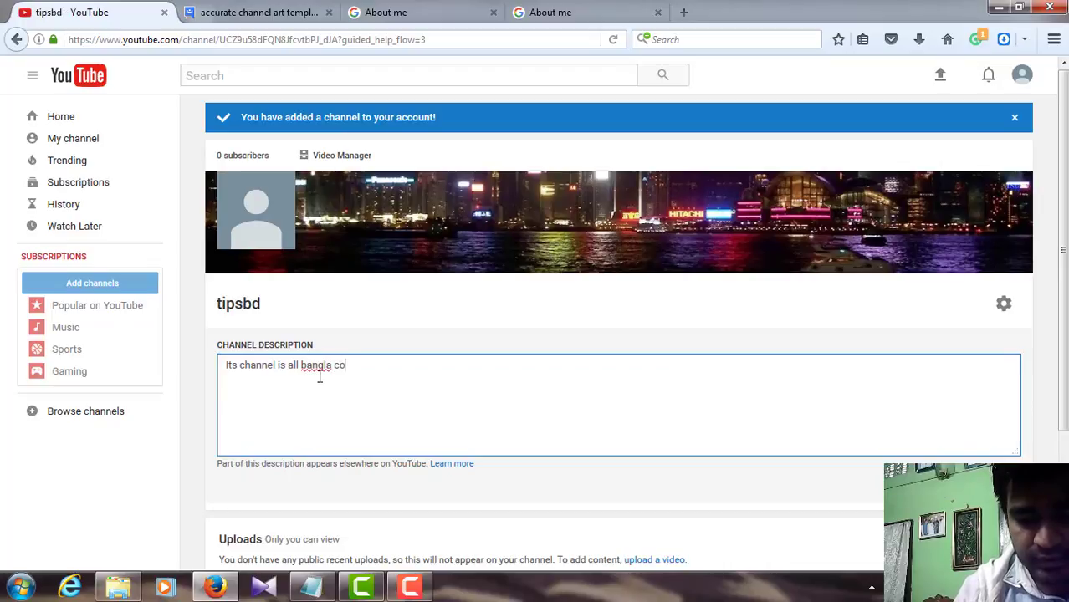
text(ntan)
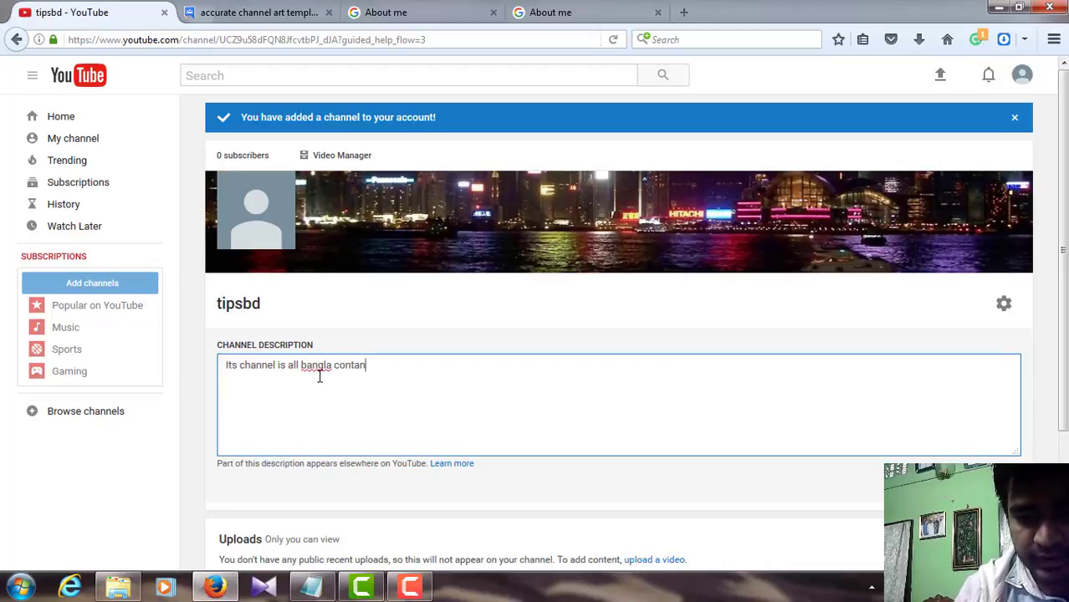
text(t)
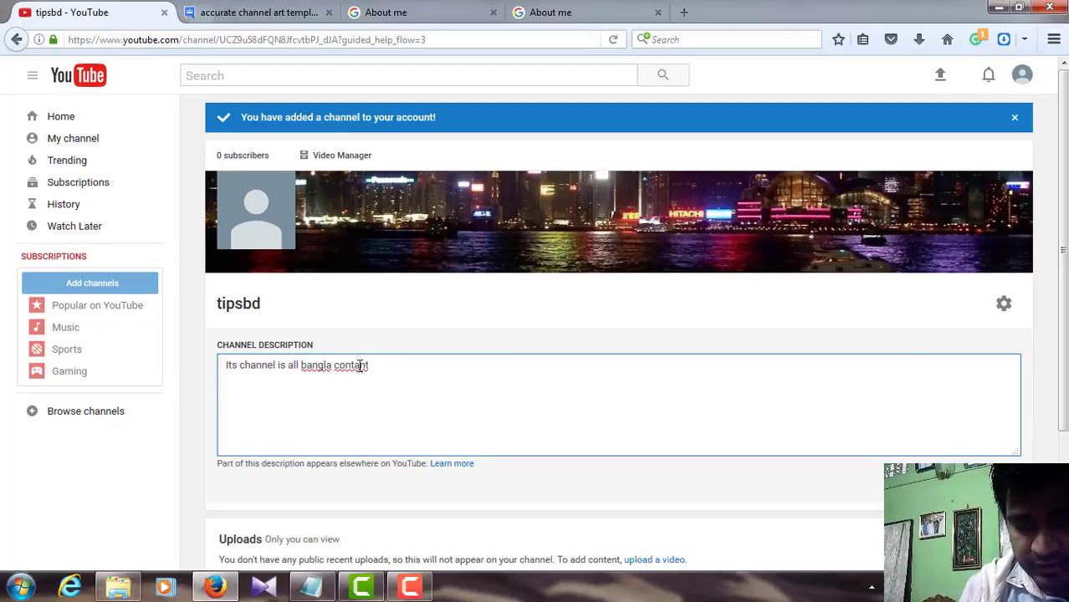
right_click(360, 365)
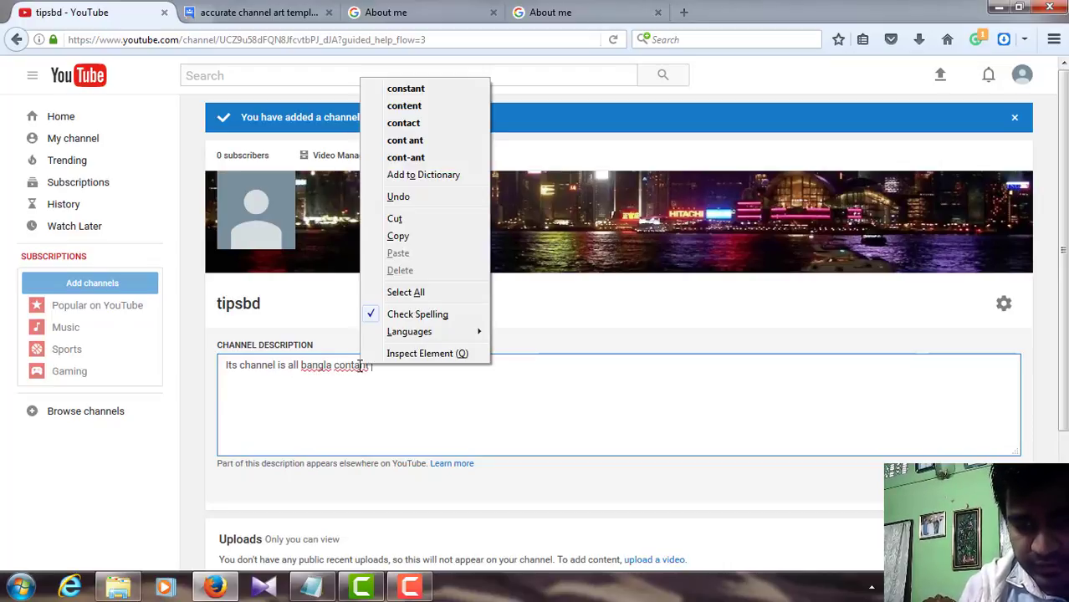
click(405, 107)
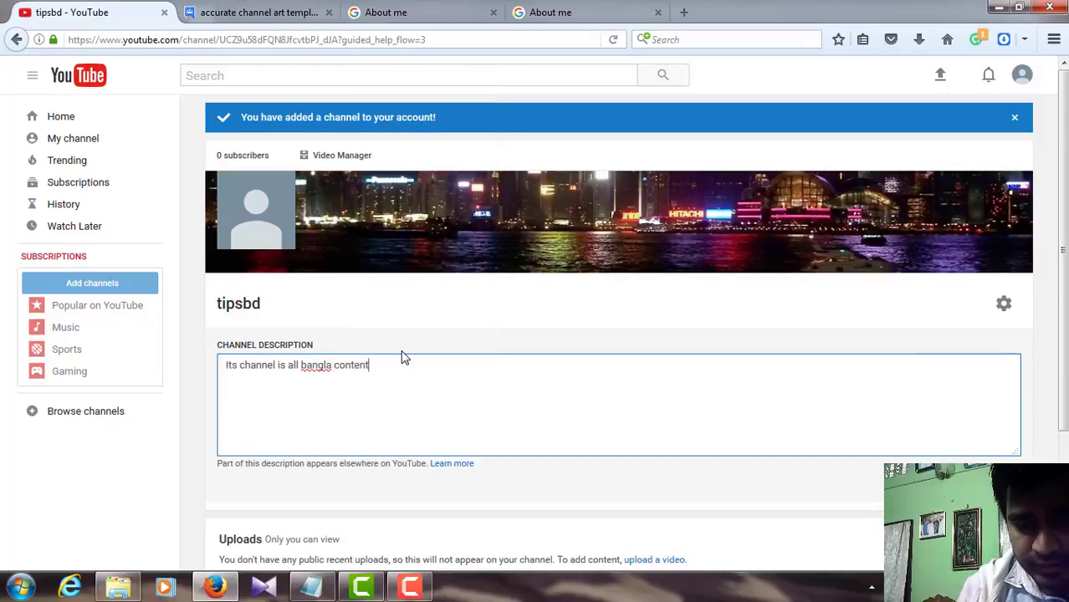
Complete the channel description with "for technology interested user." and save it.
text(for )
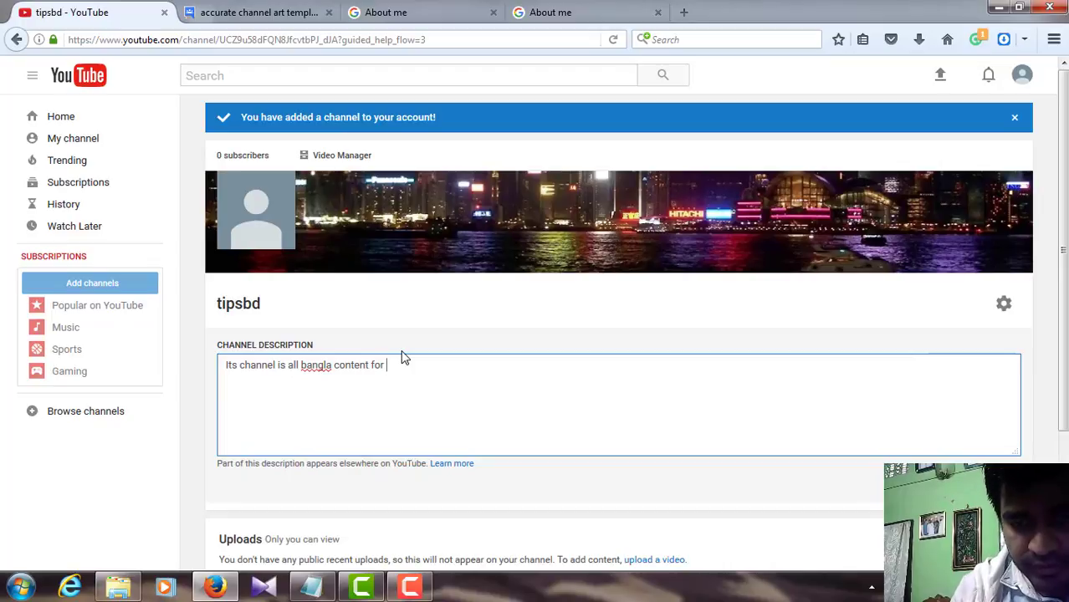
text(tec)
text(h)
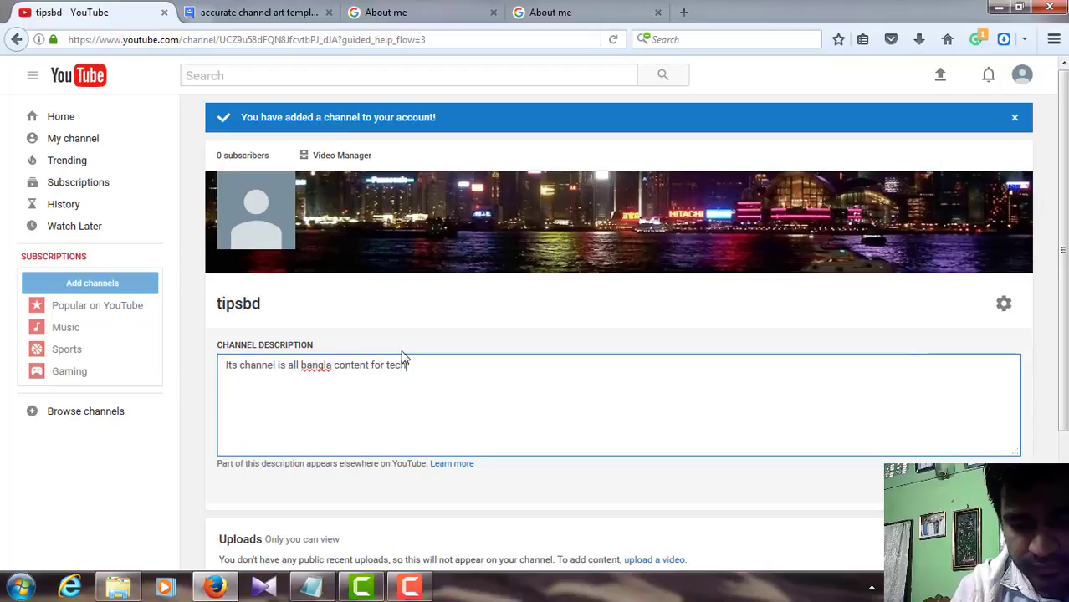
text(nolo)
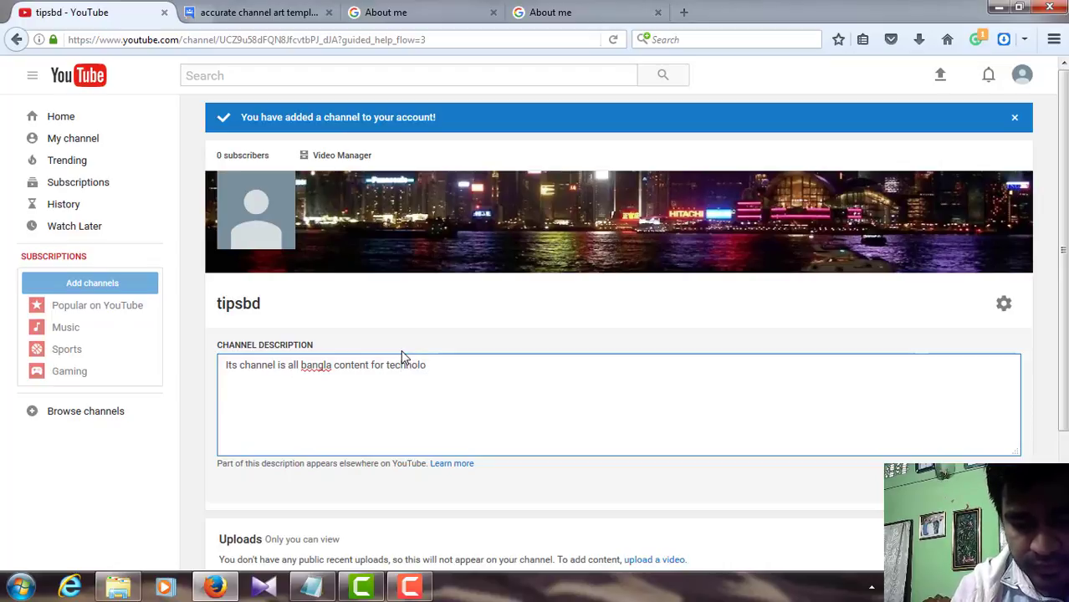
text(gy )
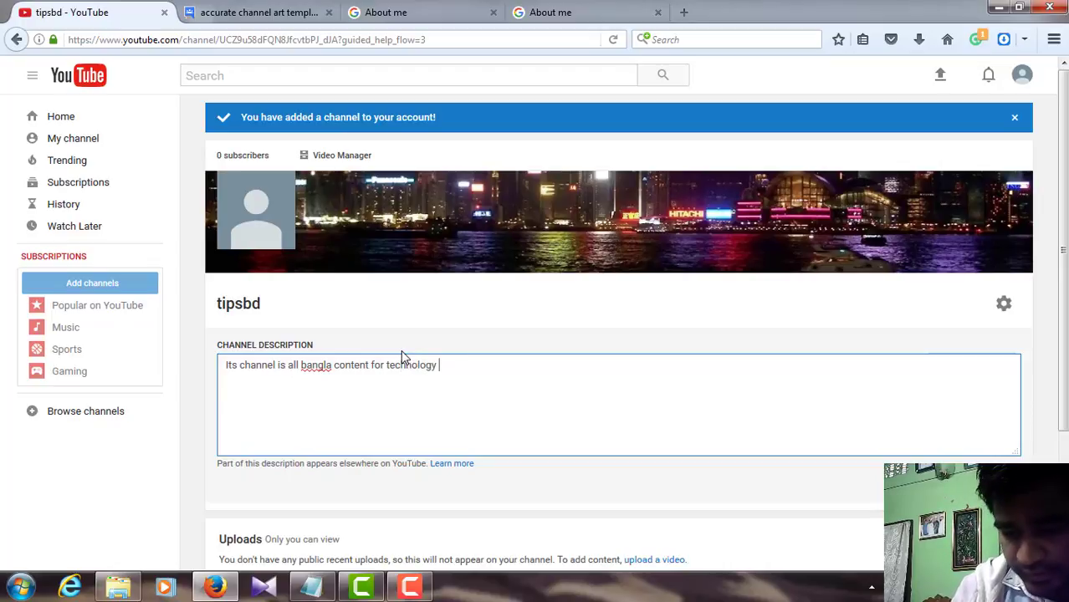
text(int)
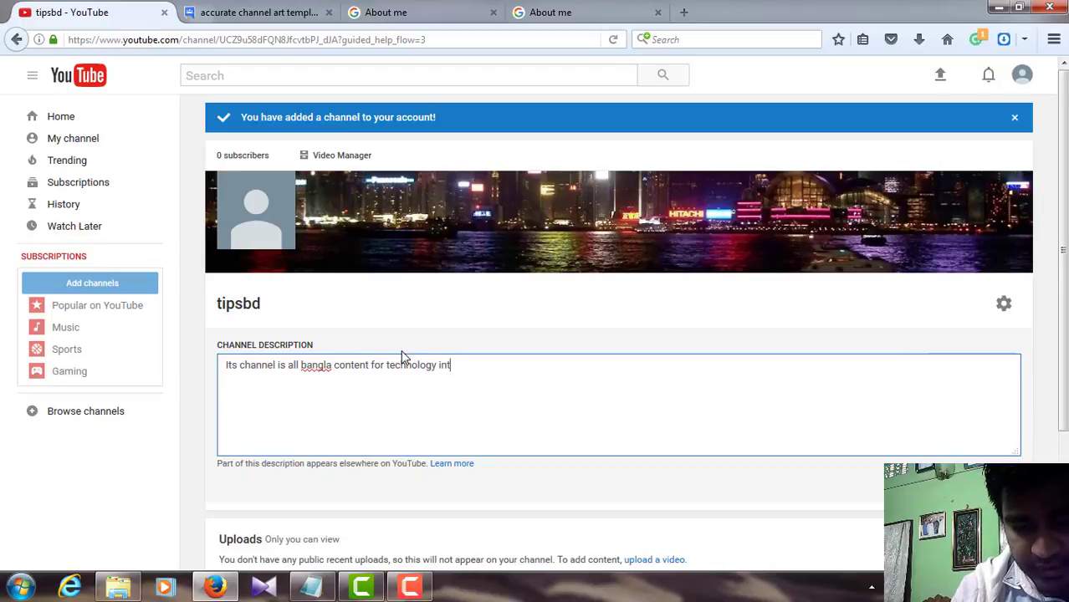
text(erested)
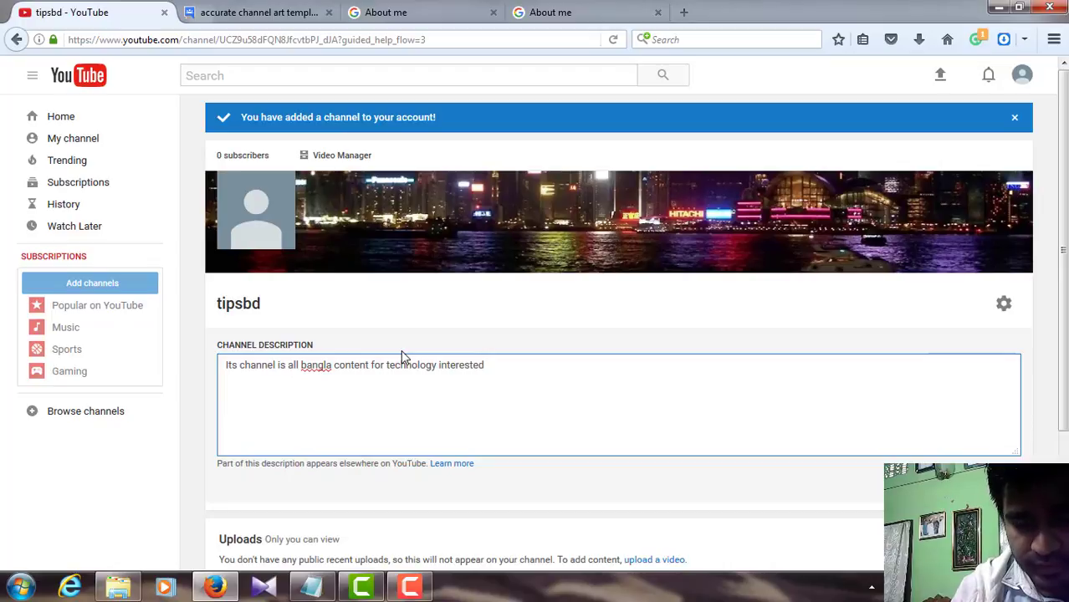
text( user)
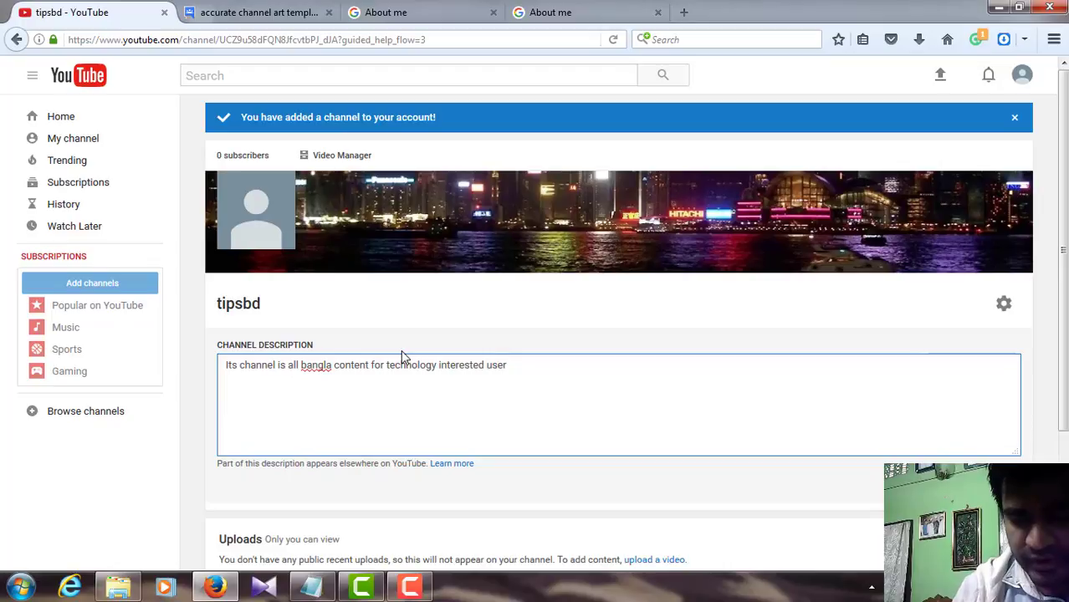
text(.)
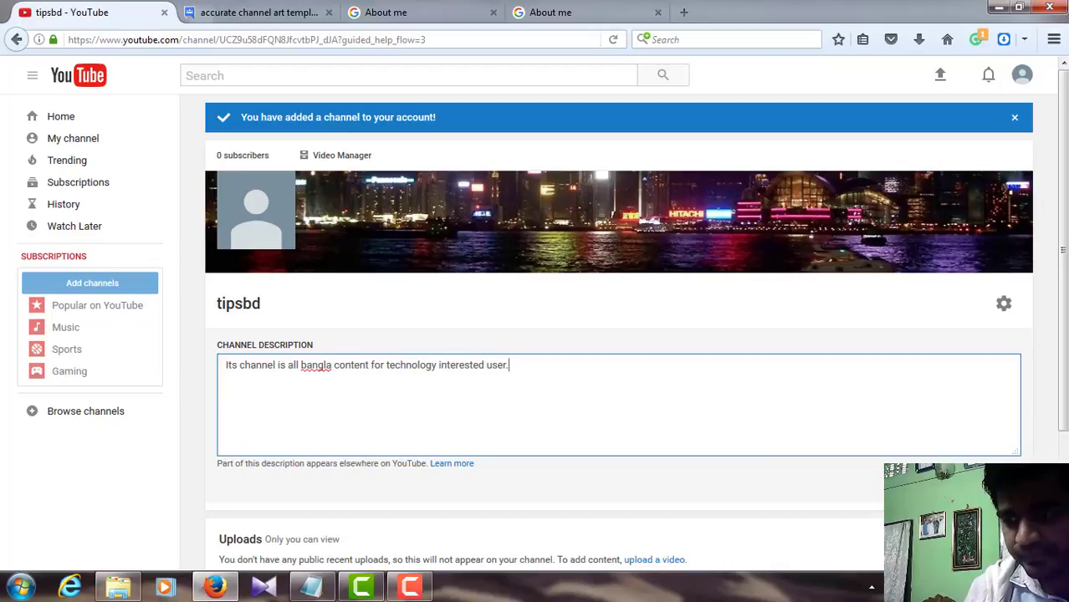
click(999, 483)
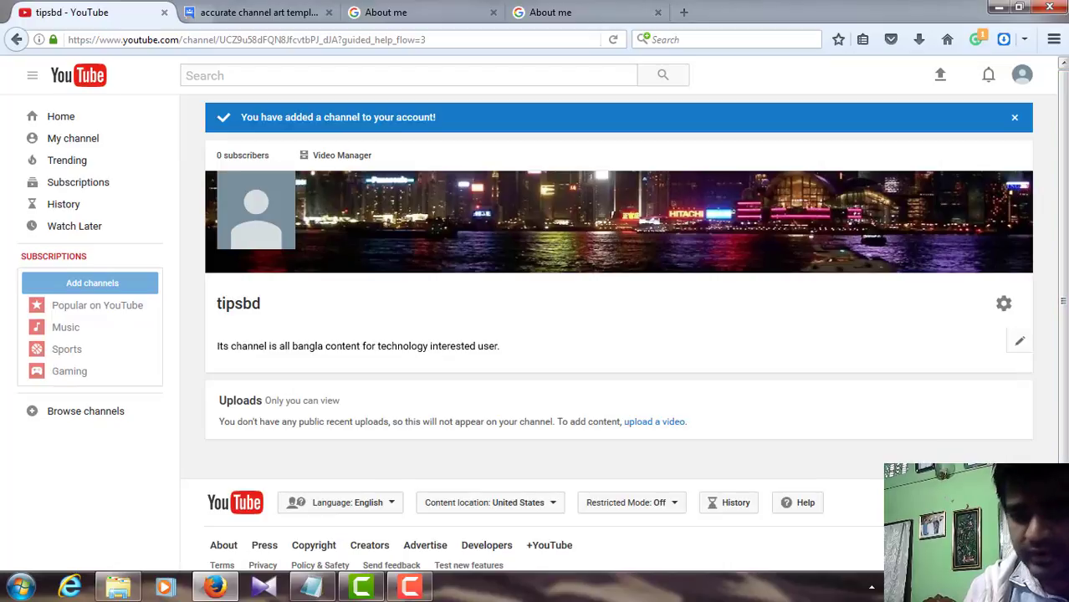
View the channel's uploads list and open the video upload page.
scroll(619, 318, down, 1)
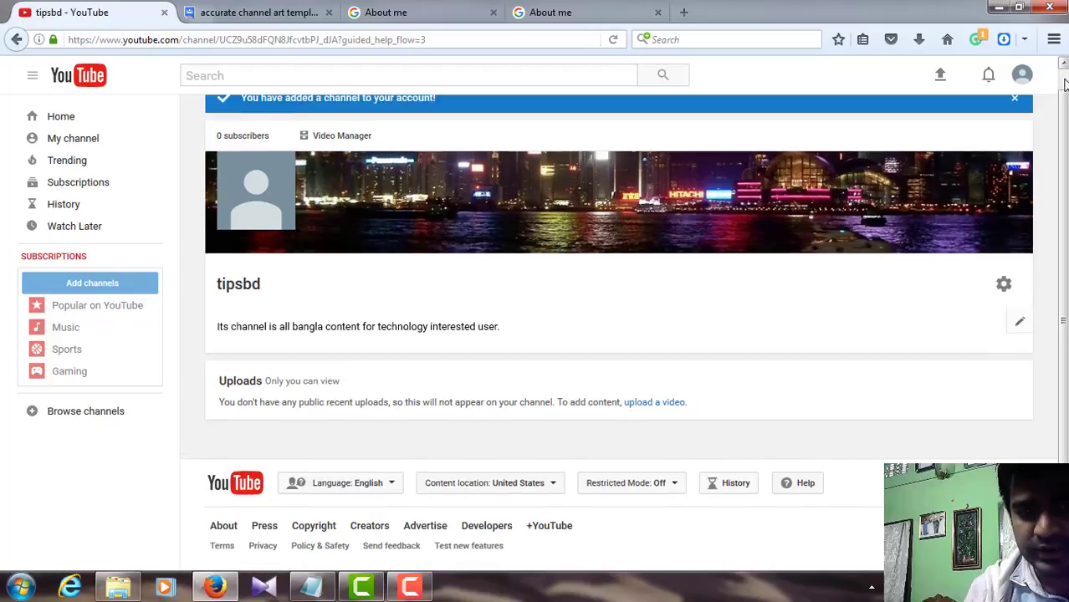
scroll(1064, 84, up, 1)
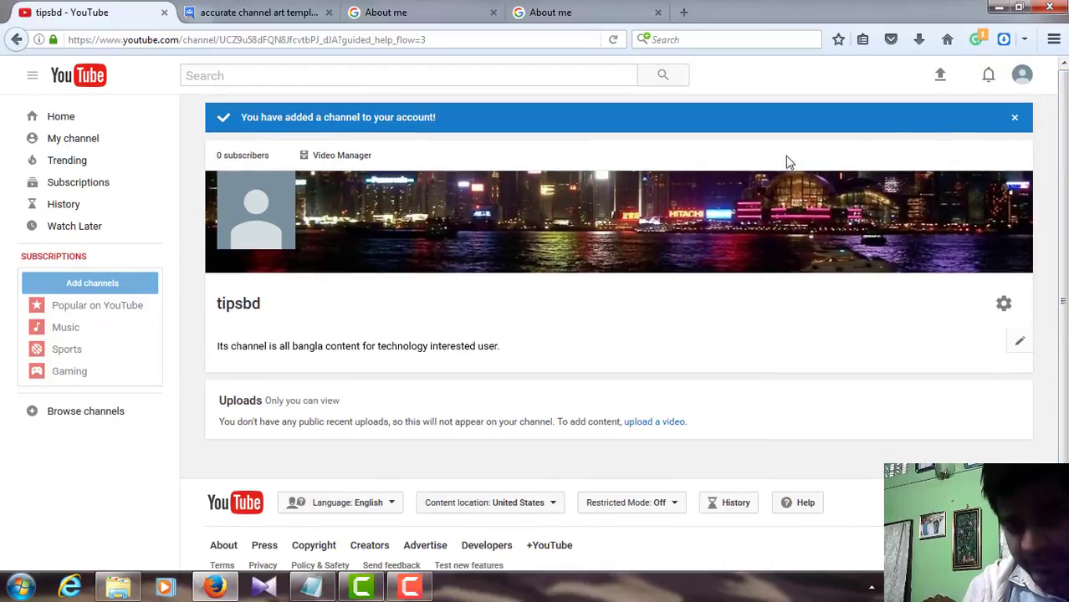
click(256, 402)
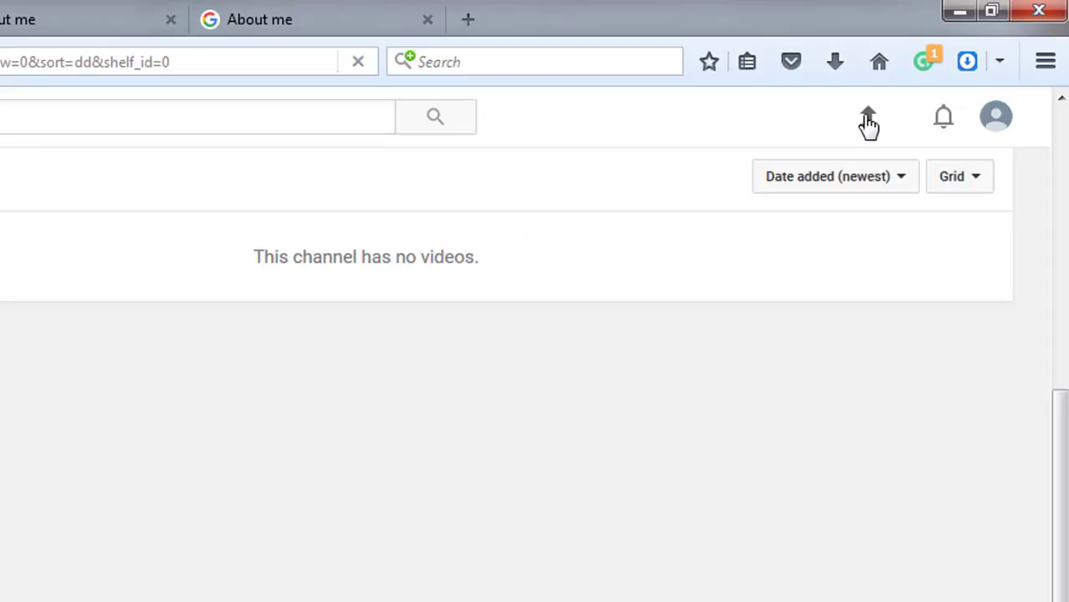
click(868, 122)
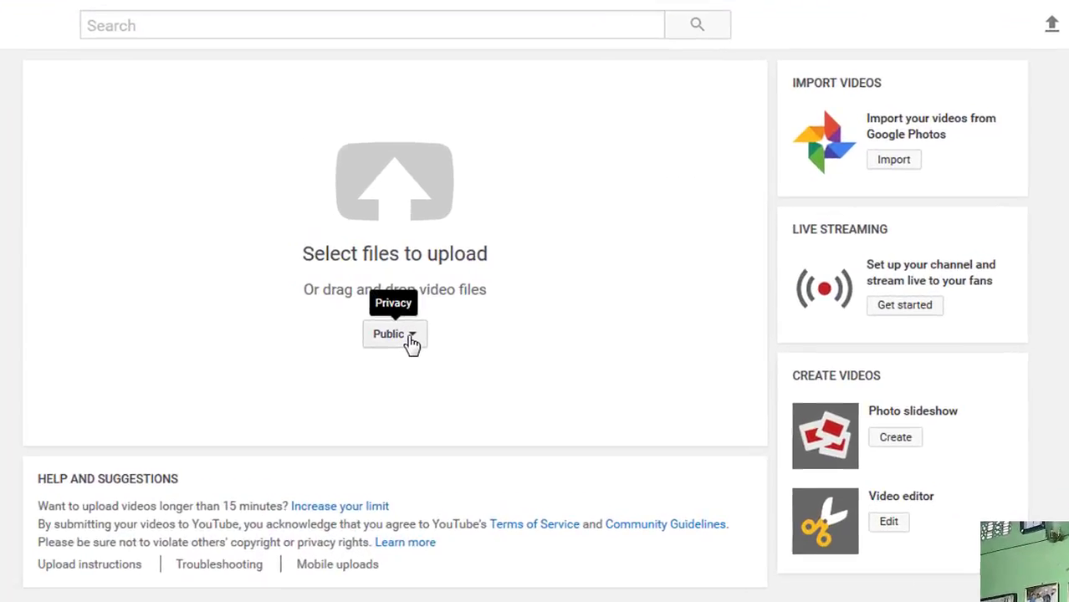
Set the privacy of the video upload to Unlisted.
click(427, 318)
click(521, 242)
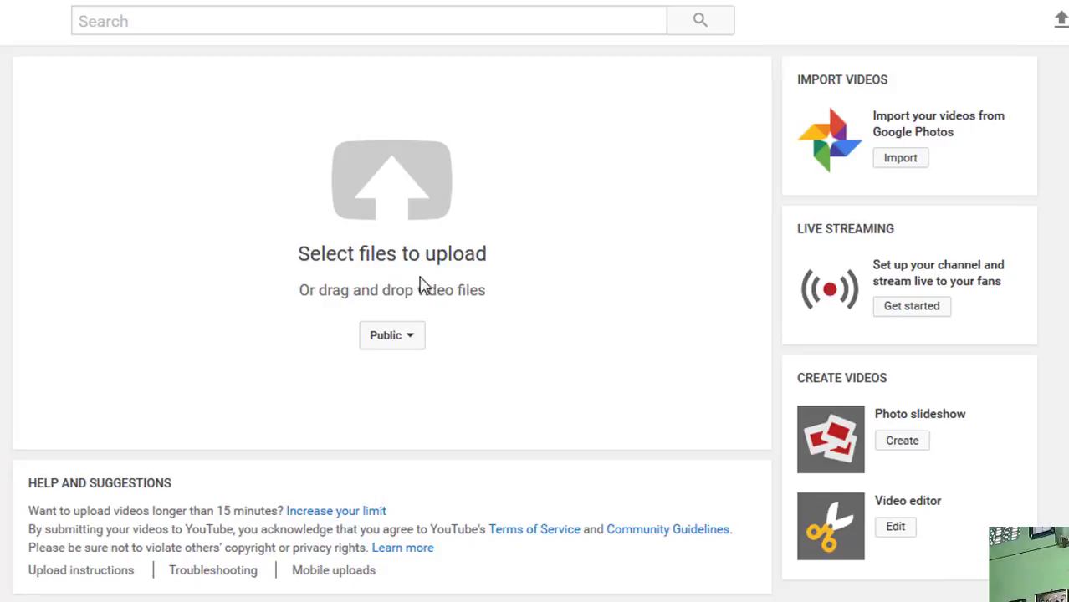
click(408, 348)
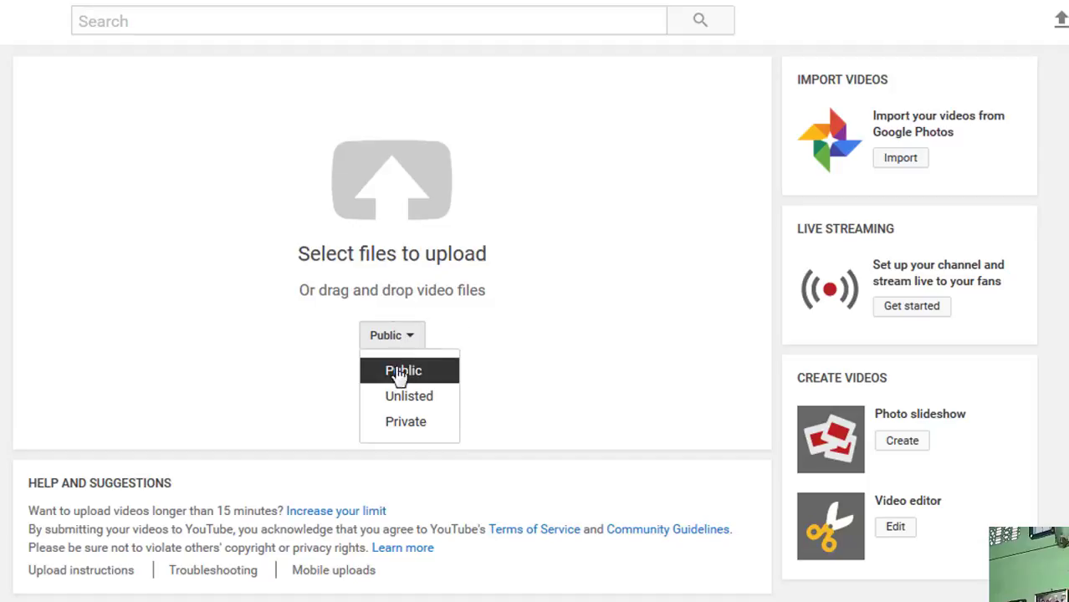
click(402, 398)
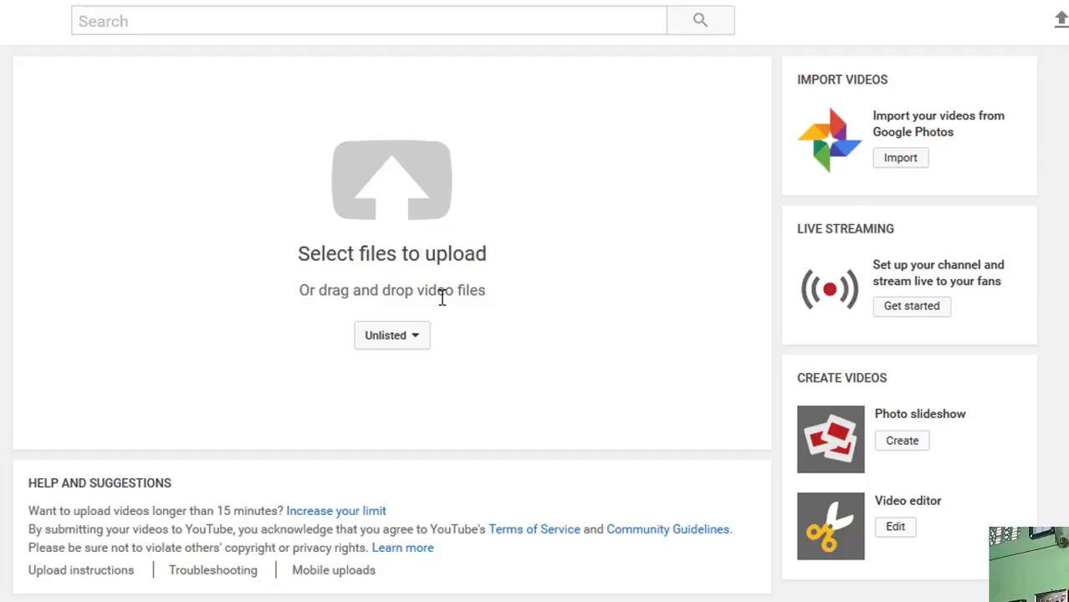
click(420, 255)
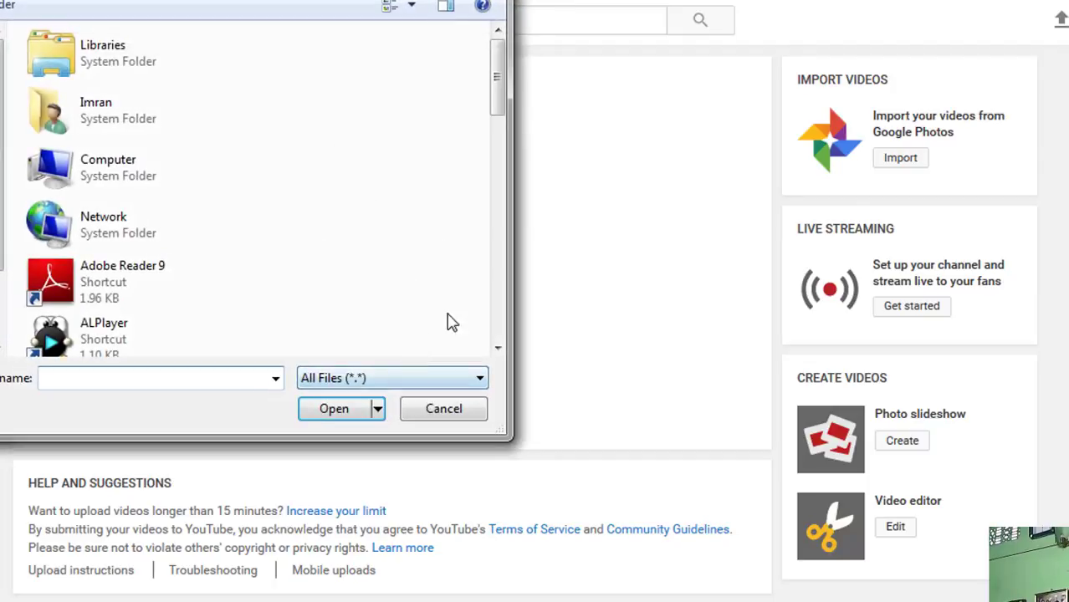
click(442, 413)
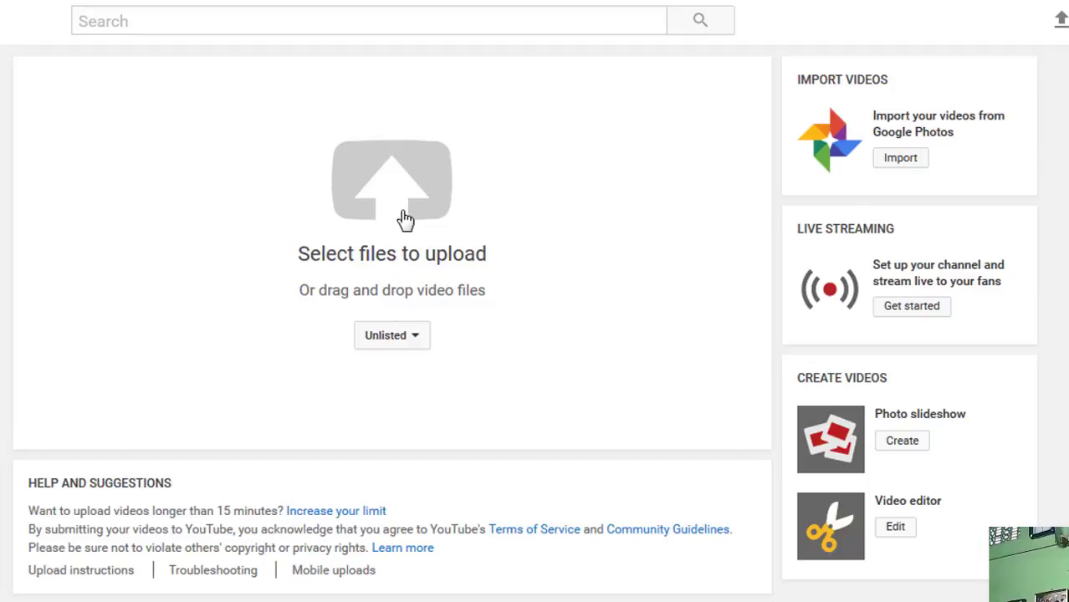
click(410, 345)
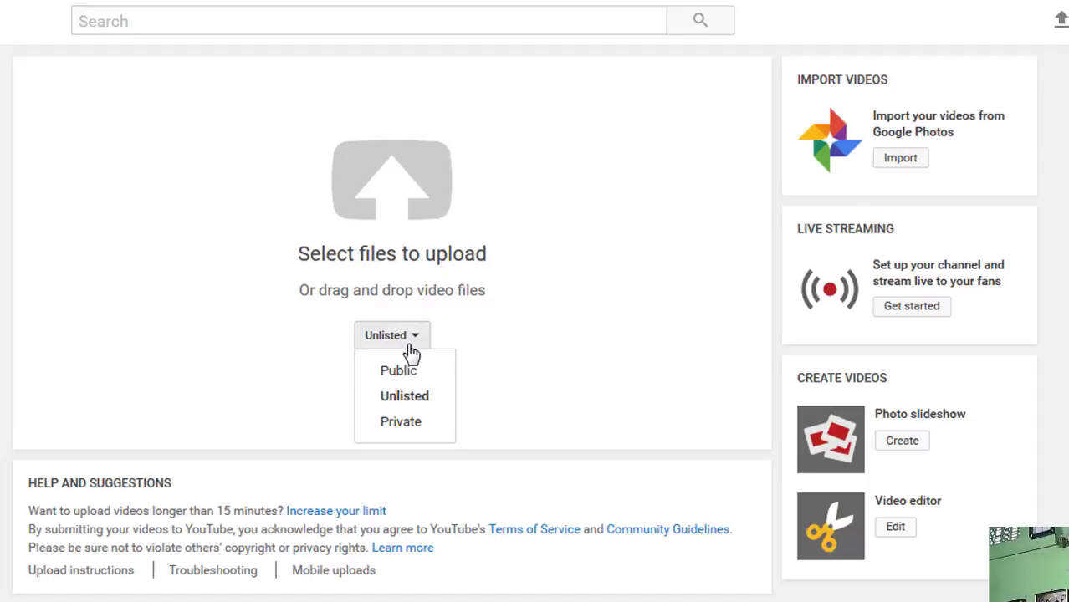
Choose Design Creative Business Flyer CMYK Photoshop Tutorial.mp4 from the Desktop folder and start uploading it.
click(405, 215)
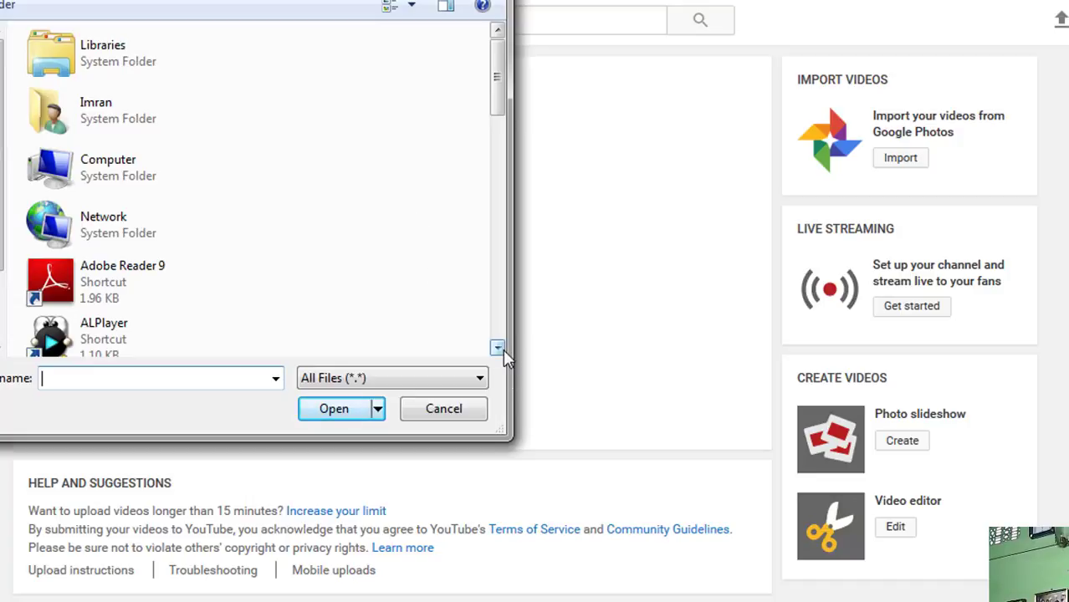
scroll(498, 343, down, 5)
scroll(499, 343, down, 1)
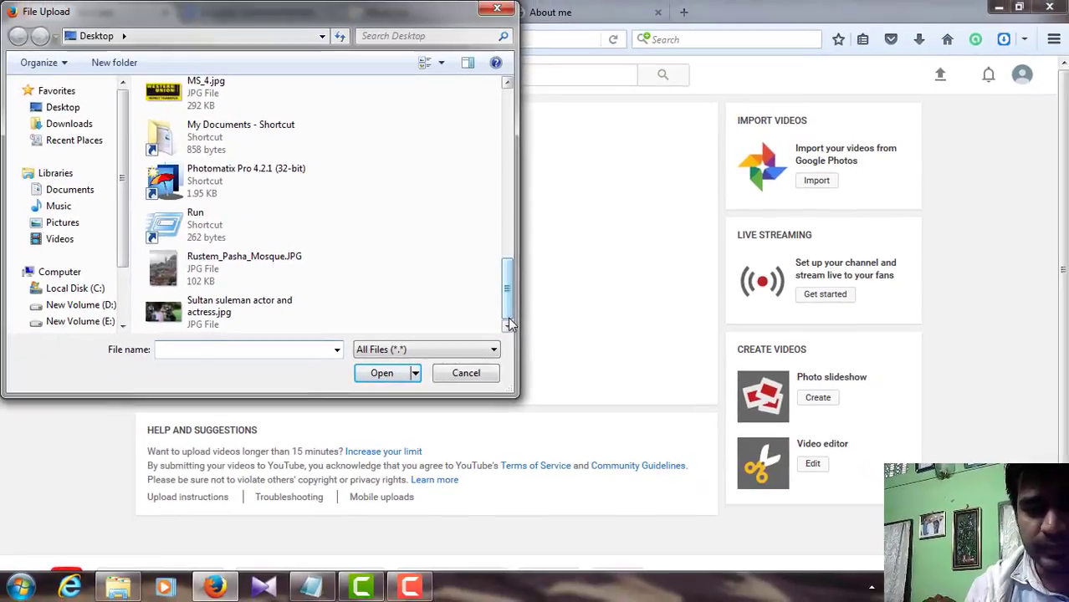
drag(498, 317, 498, 254)
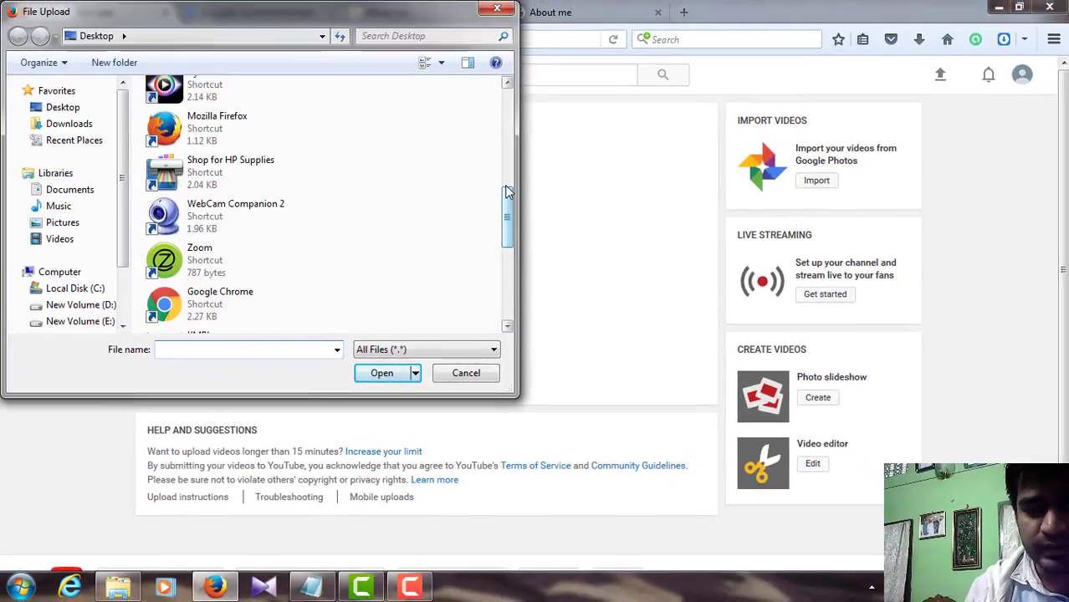
click(507, 125)
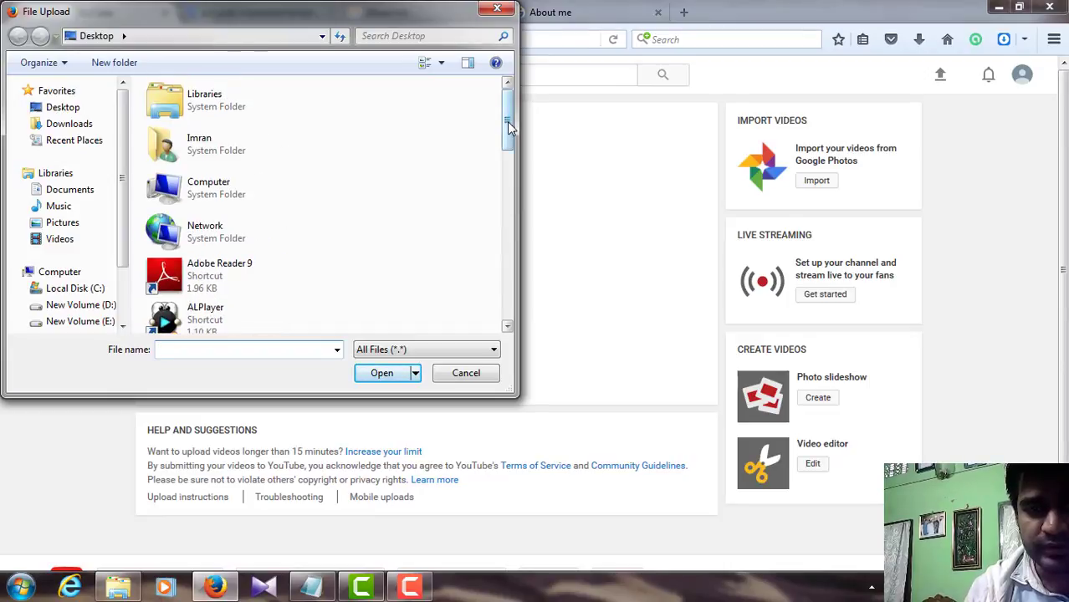
double_click(216, 158)
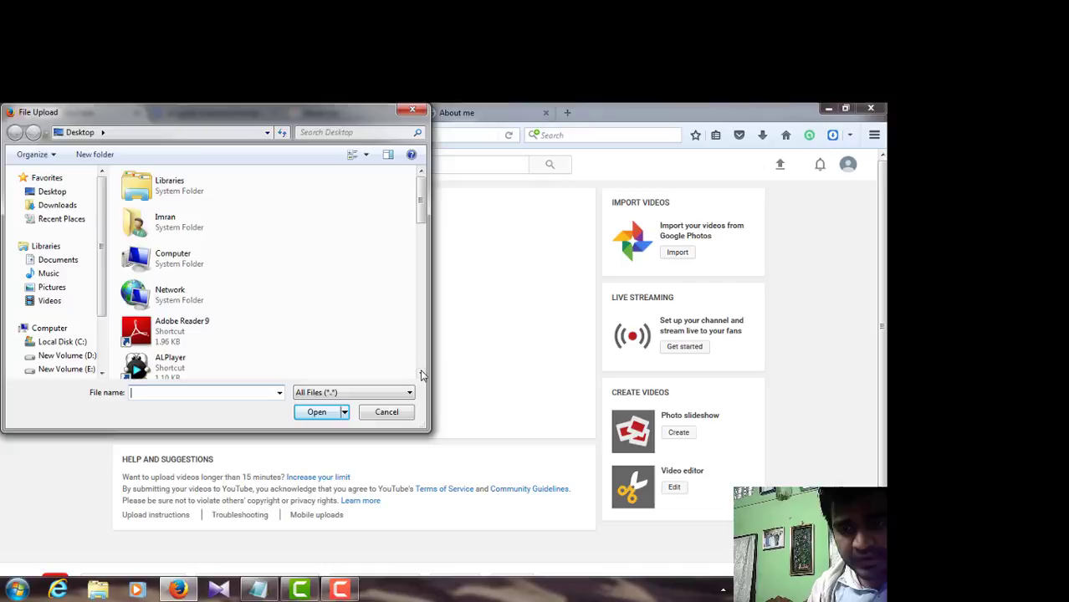
click(421, 374)
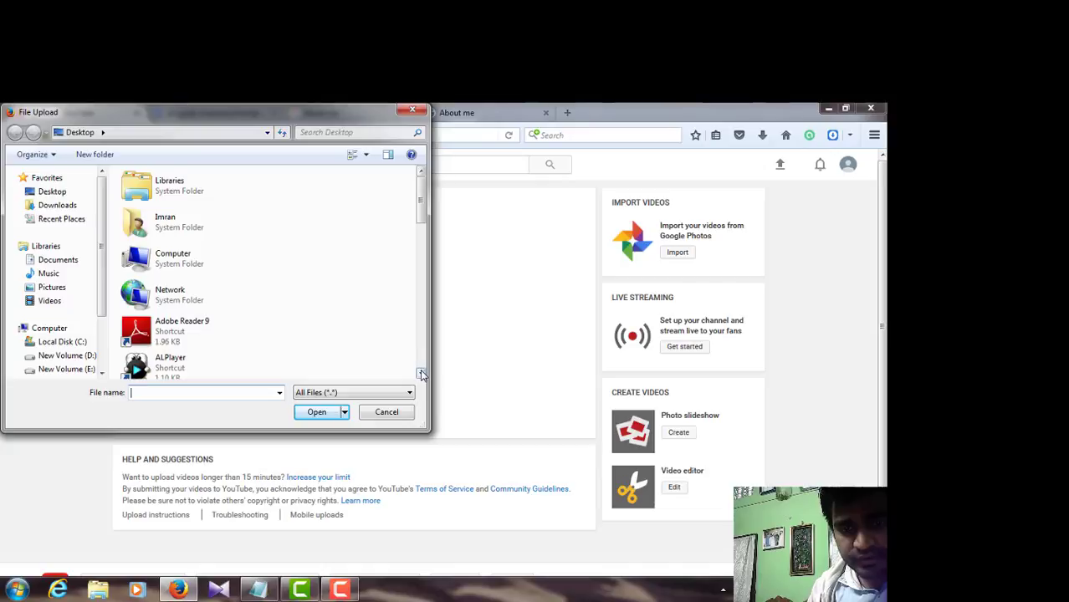
drag(420, 374, 421, 374)
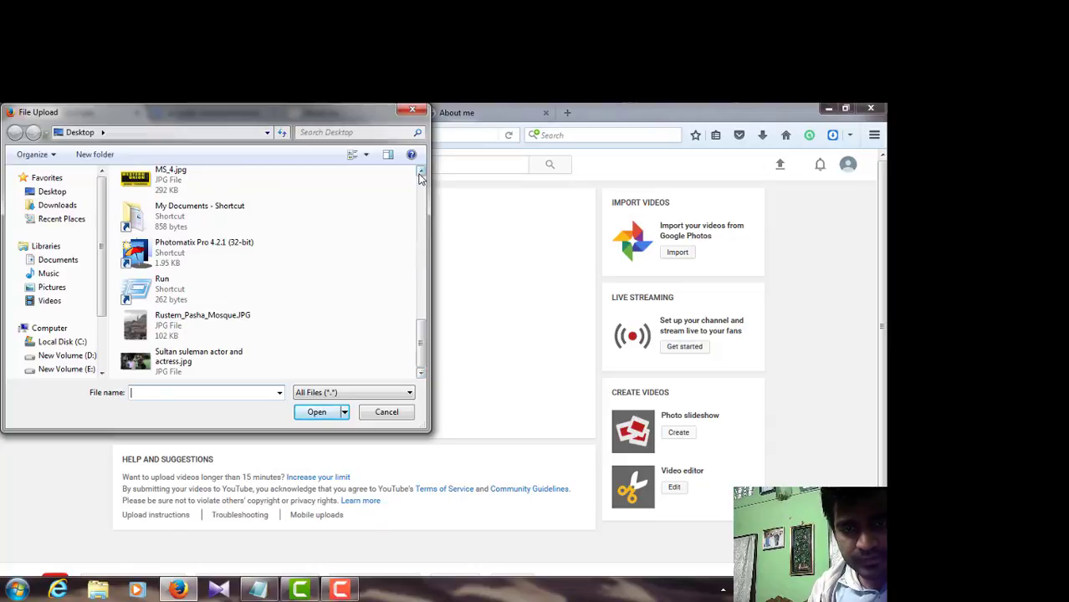
drag(421, 174, 420, 174)
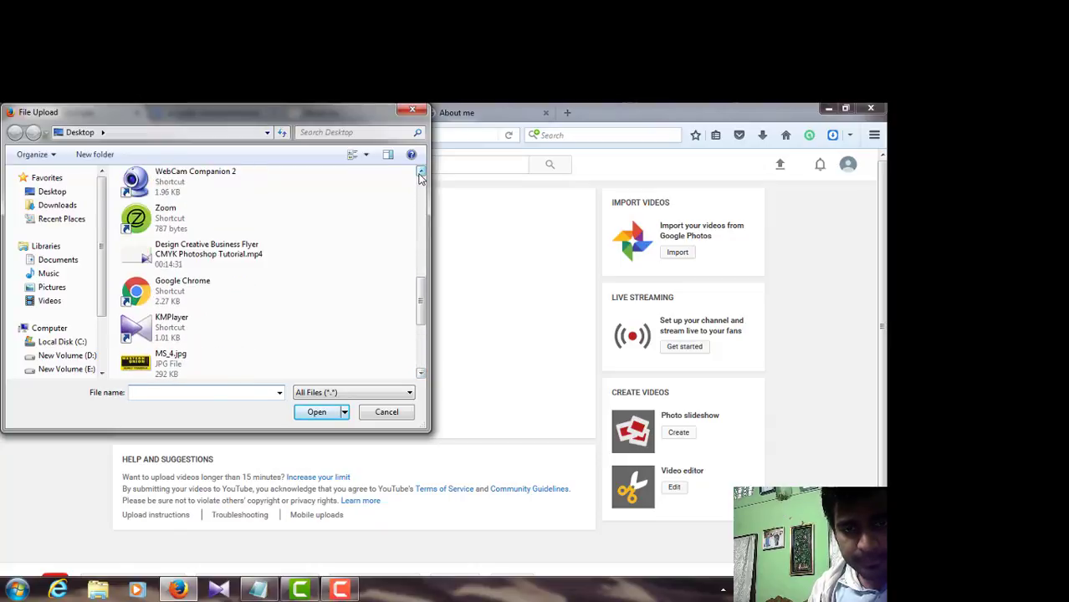
click(225, 256)
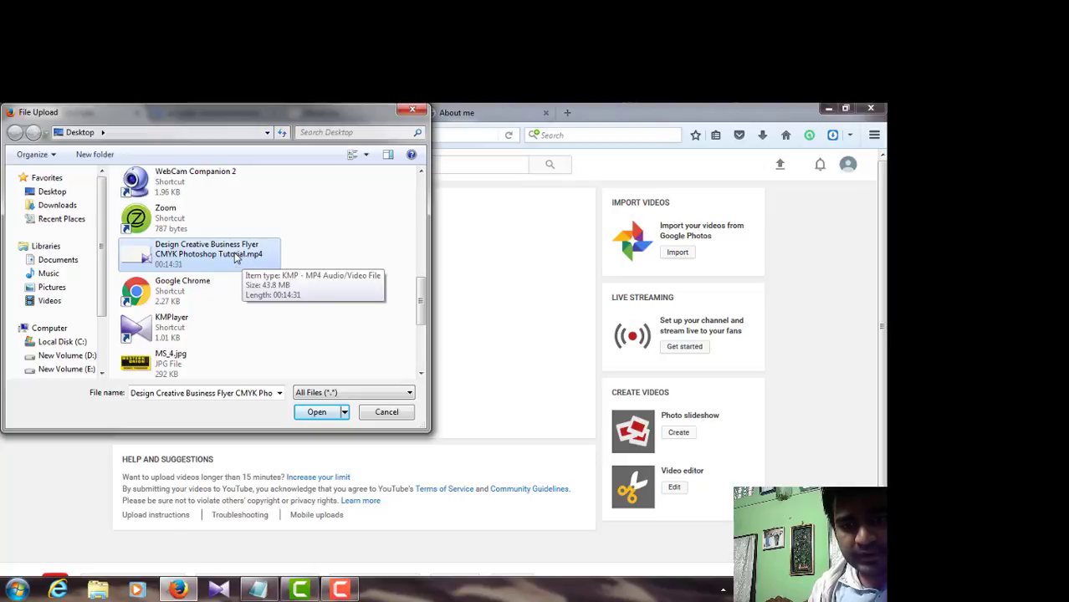
click(317, 413)
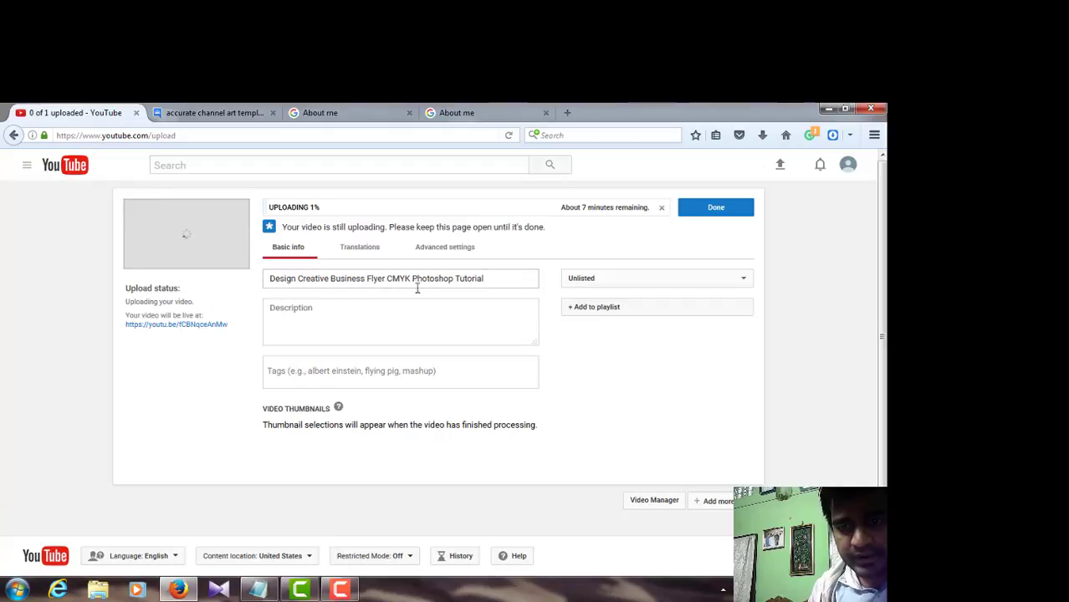
click(390, 327)
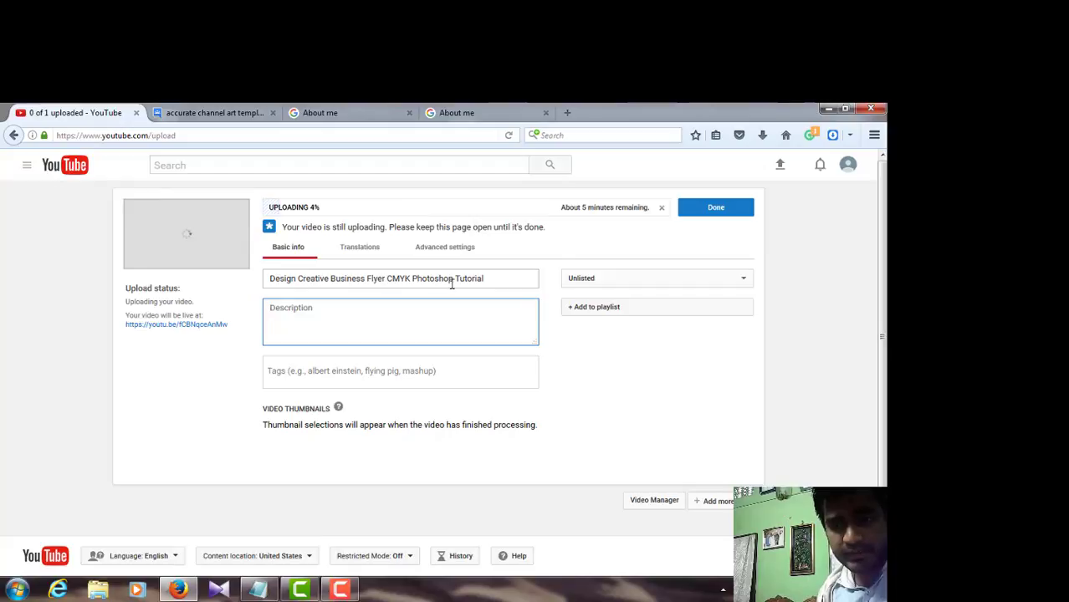
click(493, 278)
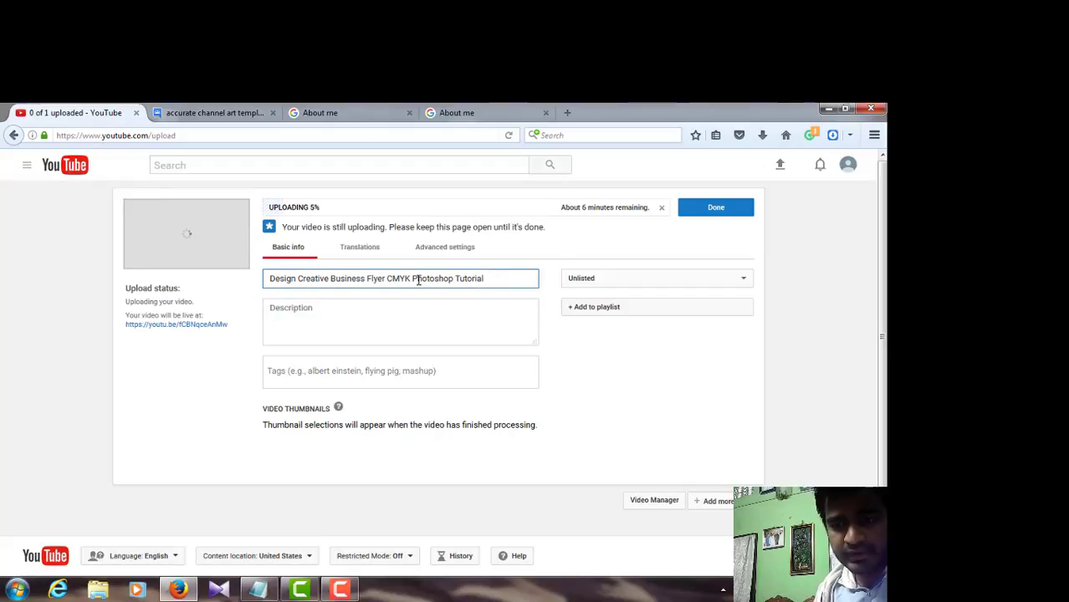
click(361, 328)
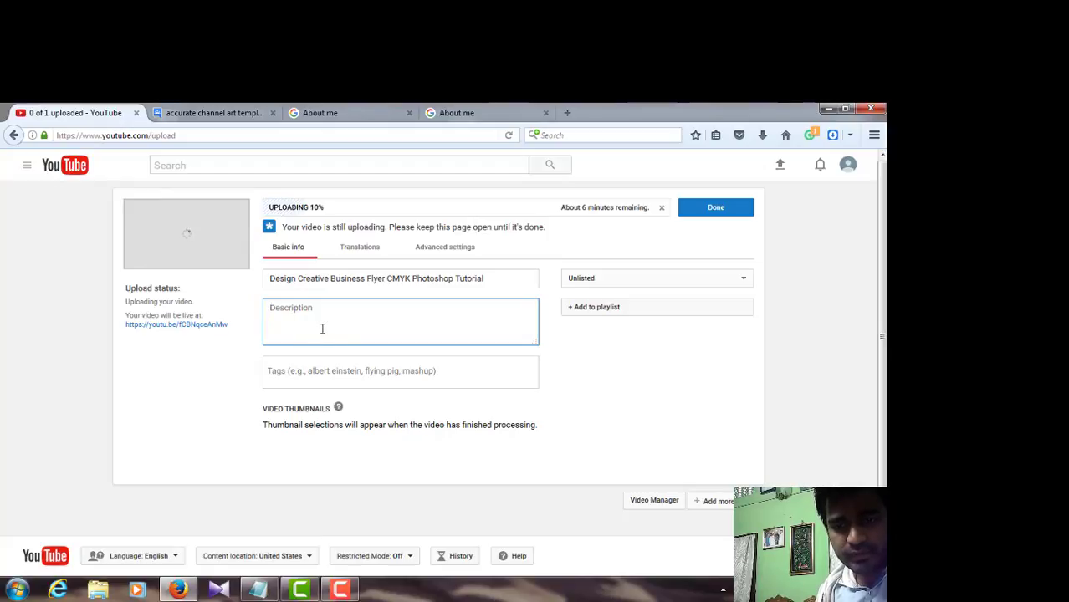
click(320, 370)
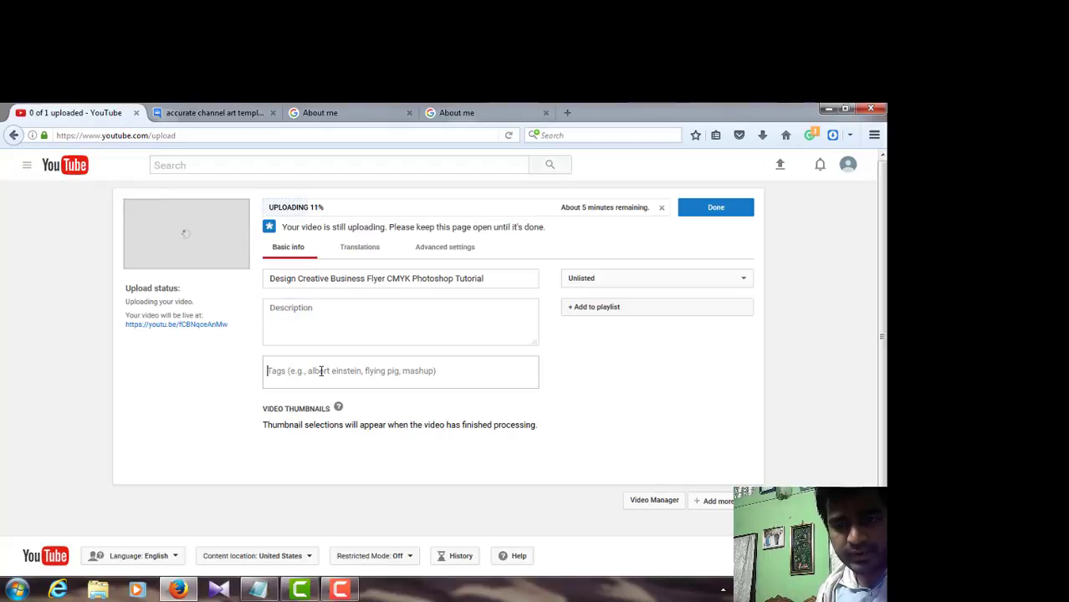
click(328, 314)
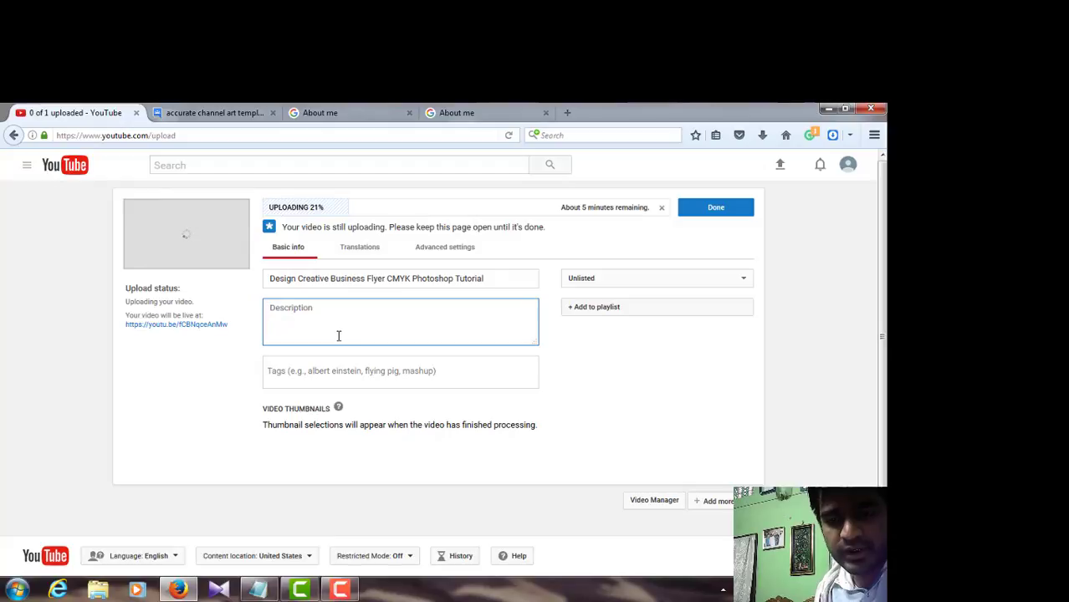
click(359, 374)
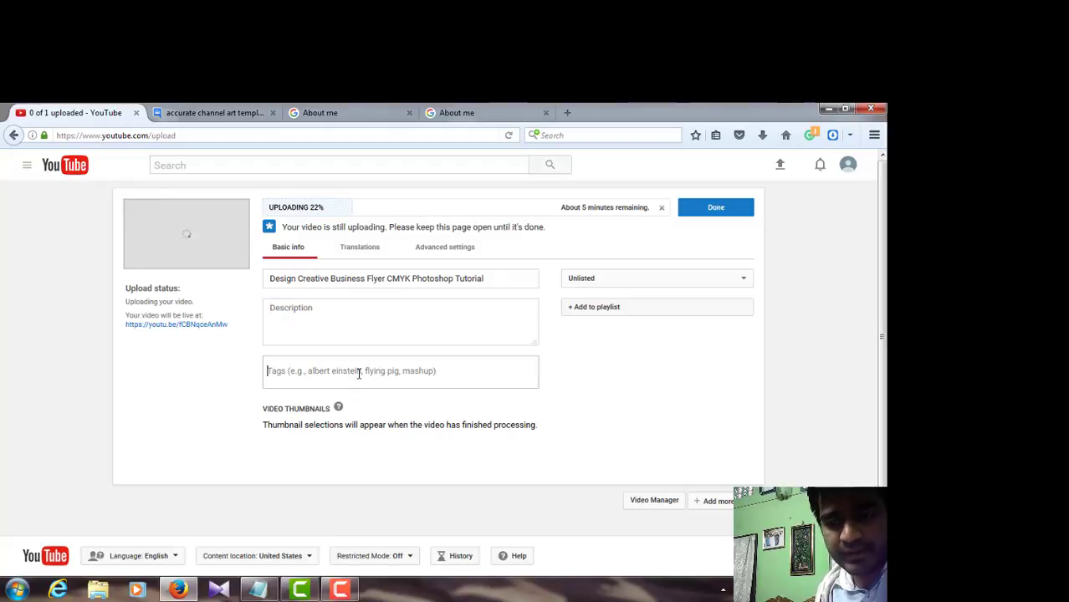
Copy "Design Creative Business" from the video title and add it as the first tag.
click(311, 281)
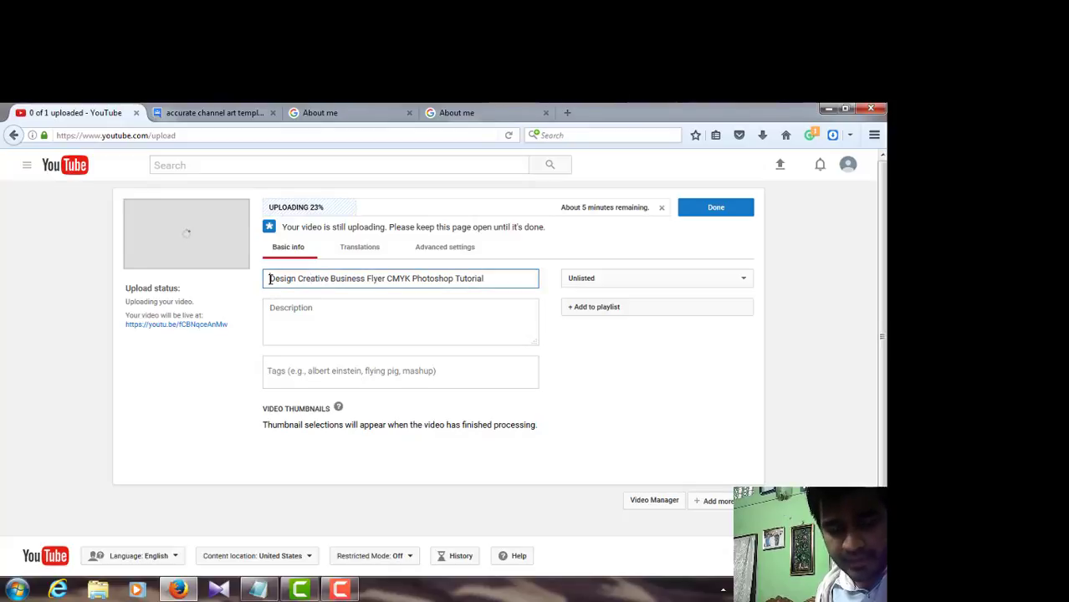
drag(270, 280, 365, 281)
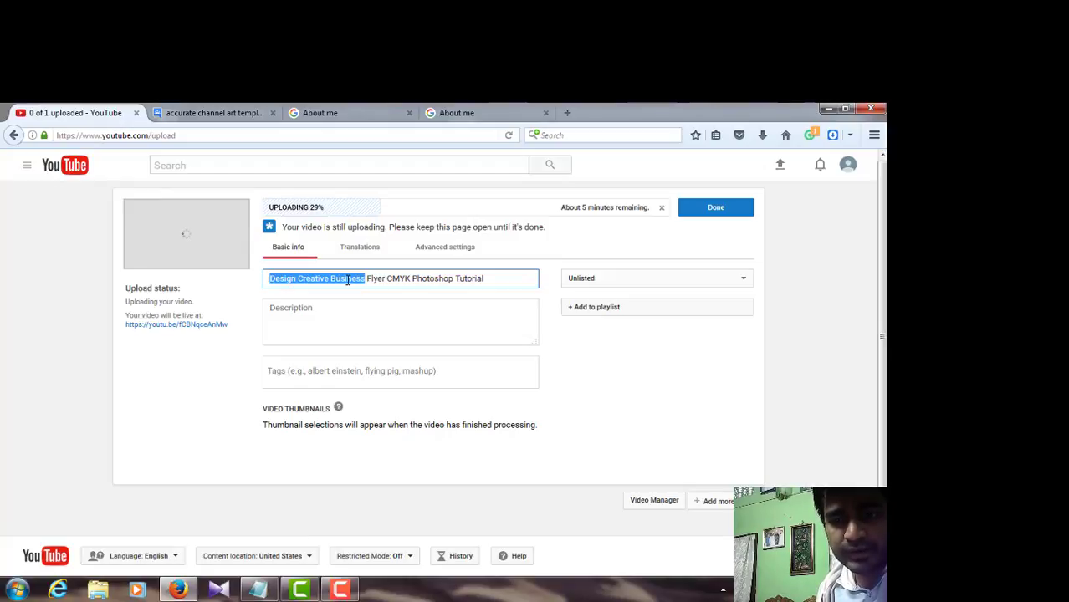
right_click(348, 281)
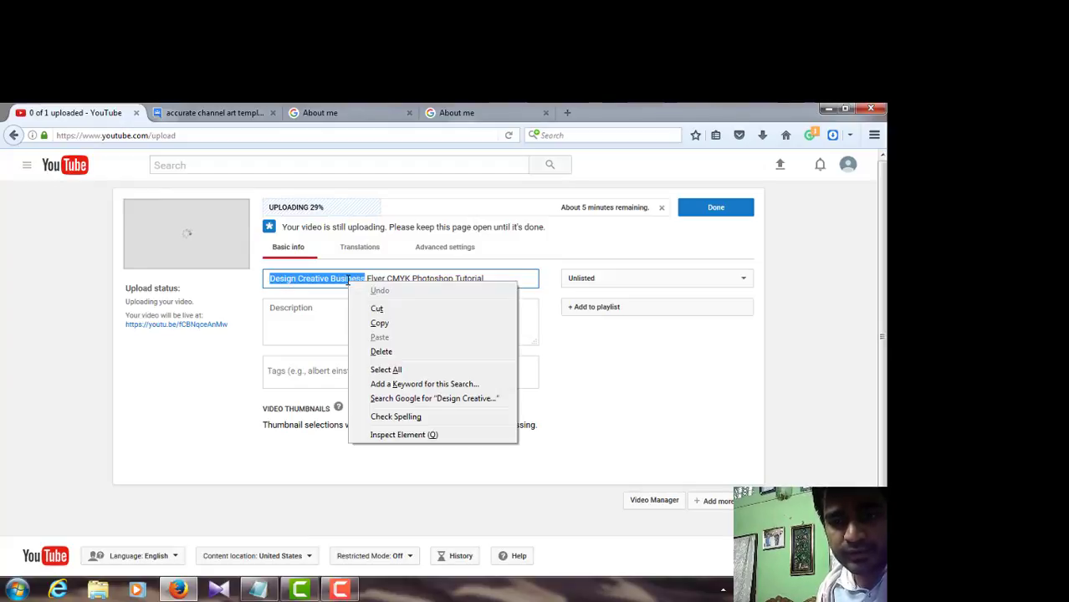
click(378, 327)
click(337, 374)
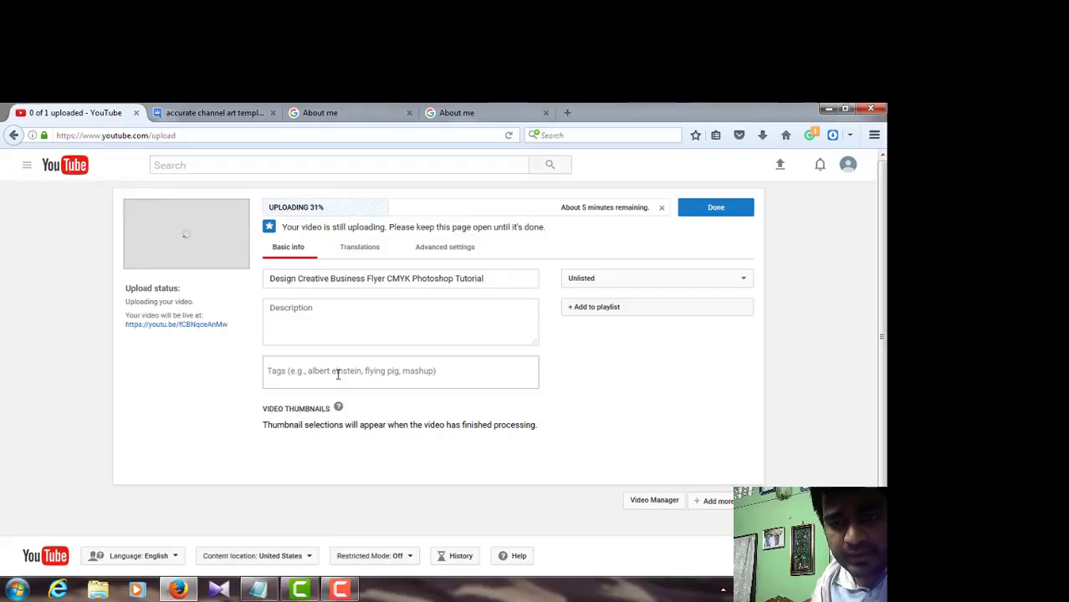
key(ctrl+v)
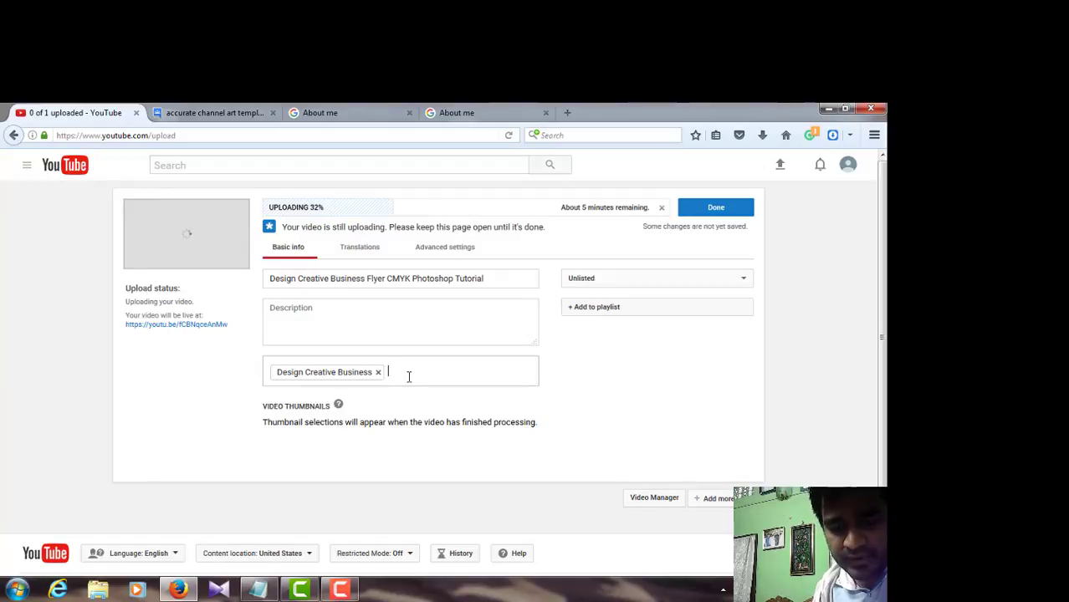
Add the tags "business card" and "photoshop" to the video.
text(bus)
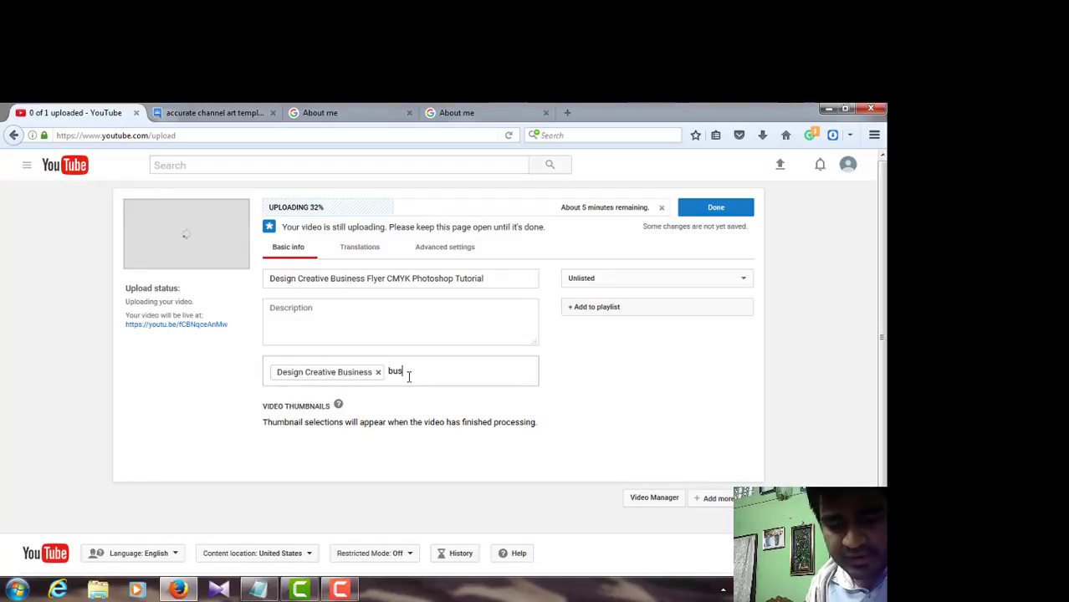
text(iness)
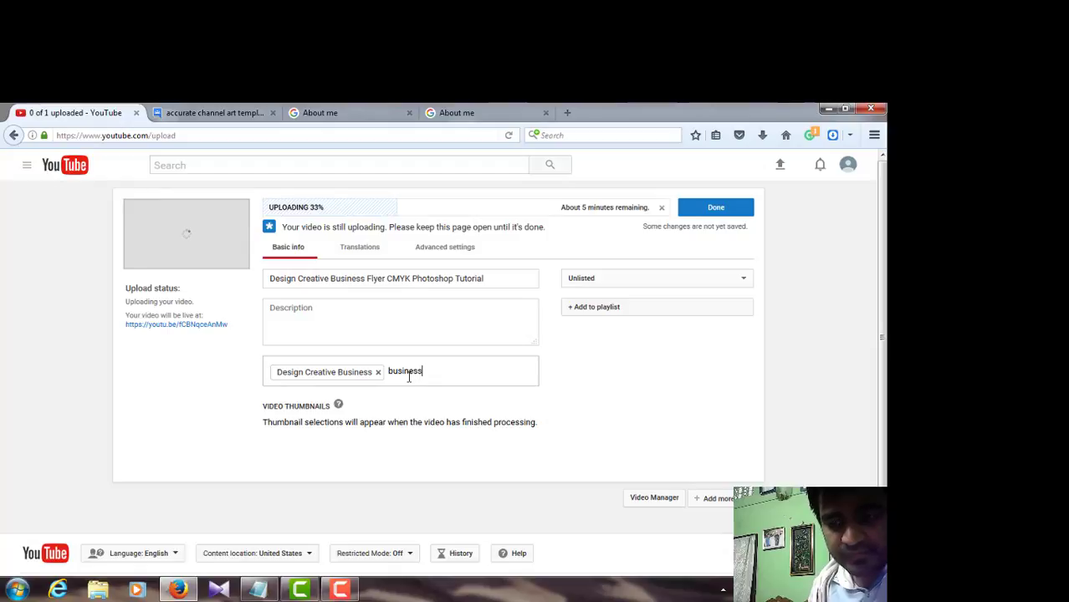
text( card)
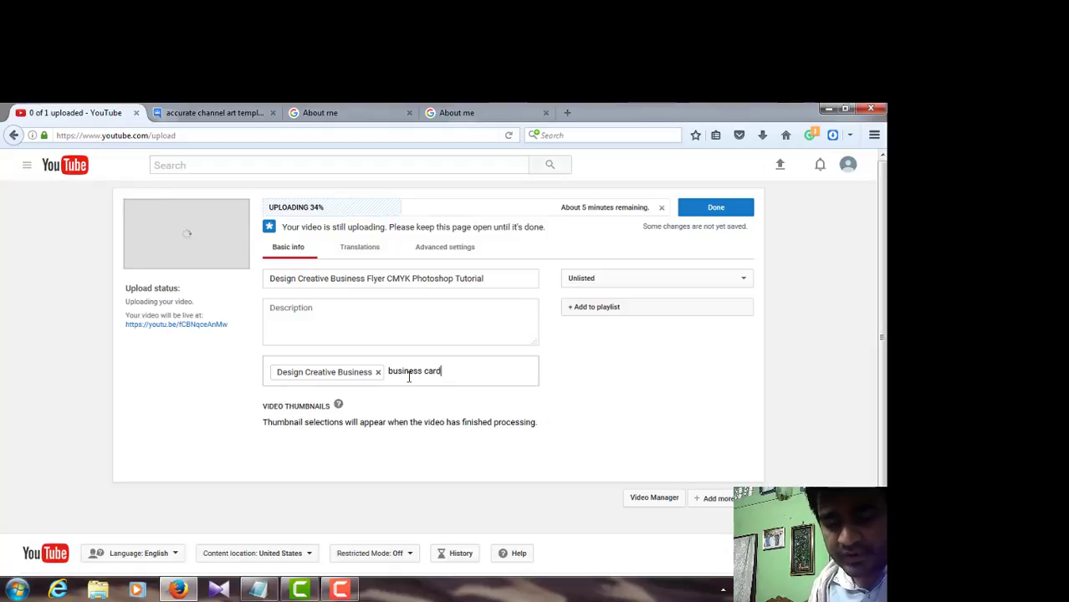
key(Return)
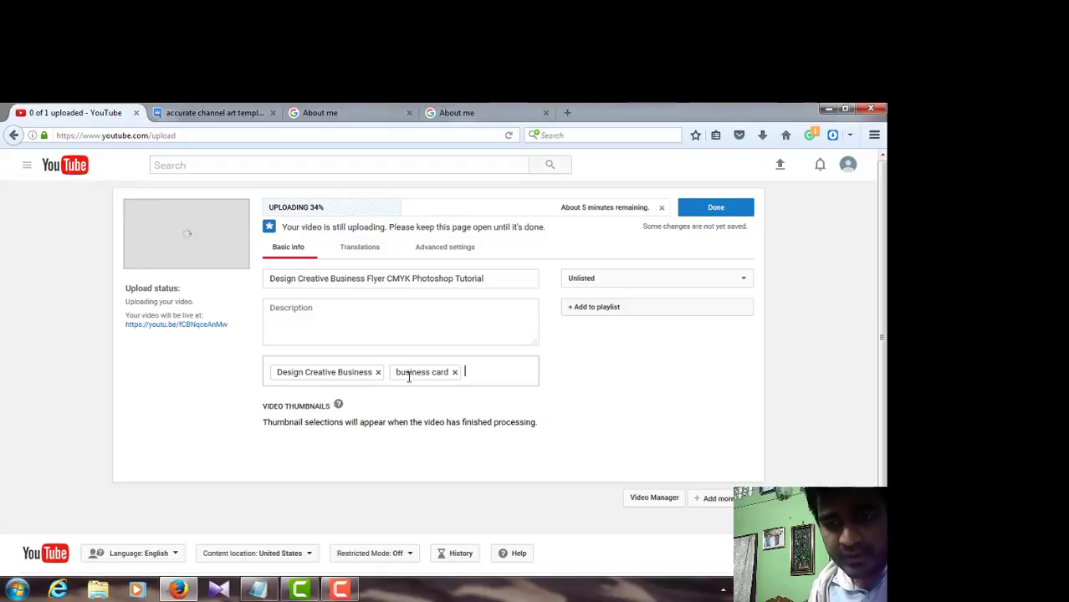
text(p)
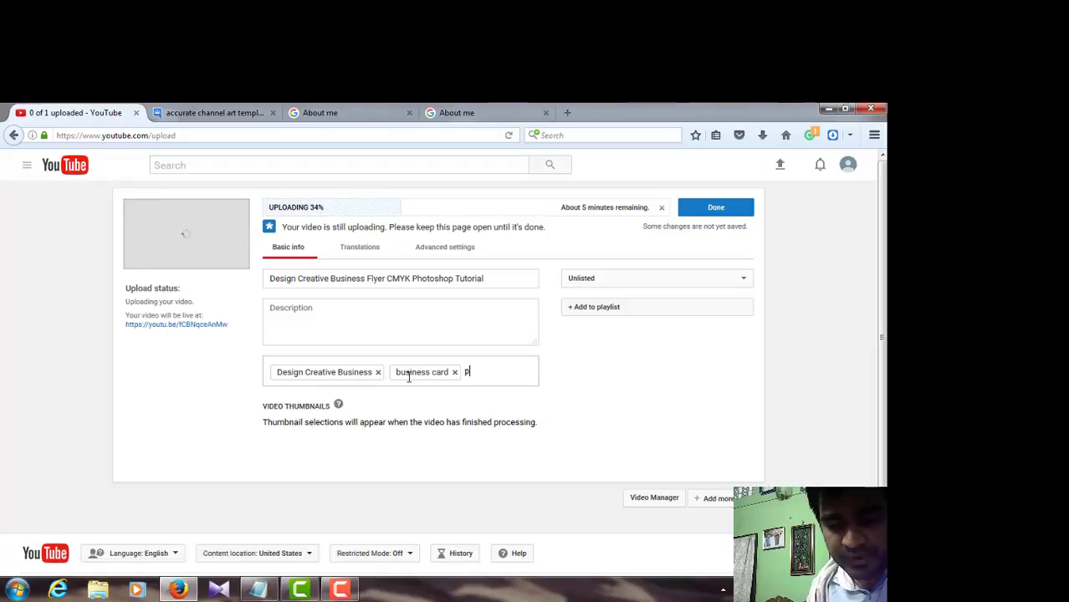
text(hotoshop)
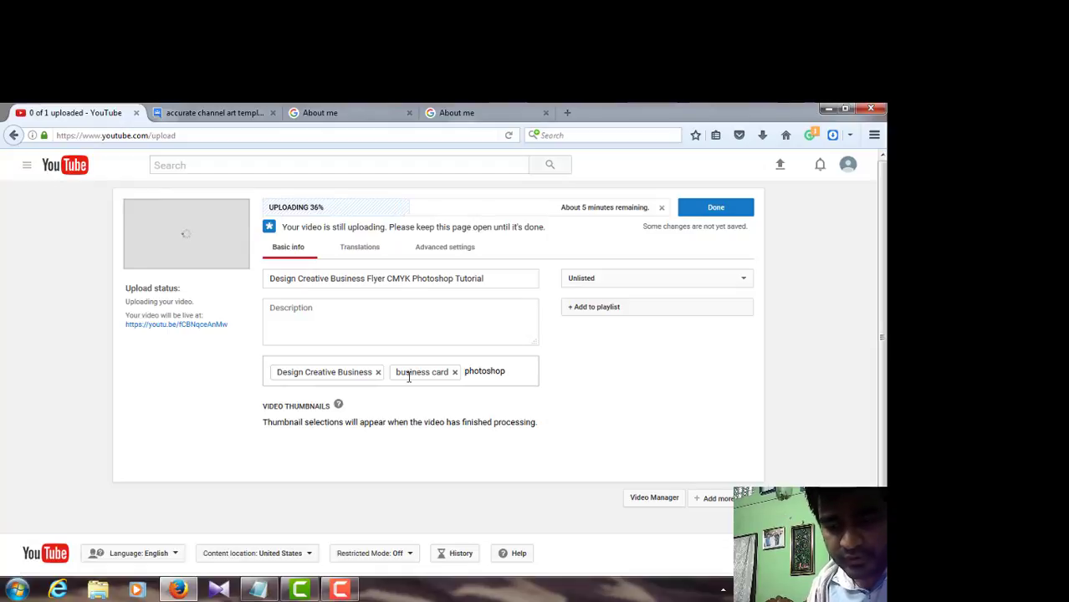
key(Return)
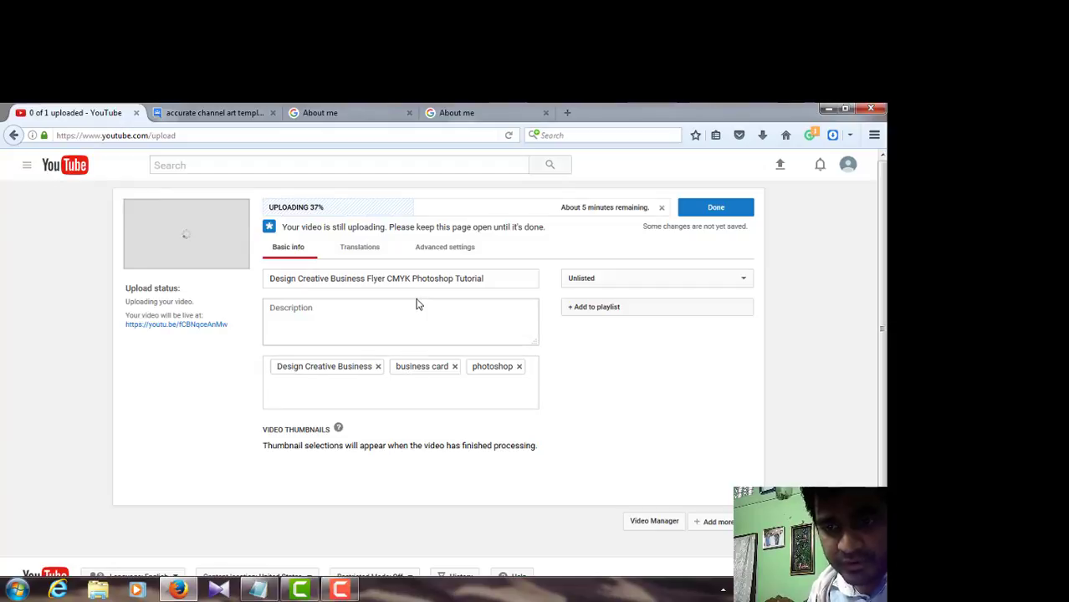
Copy "Photoshop Tutorial" from the end of the video title and add it as another tag.
drag(413, 280, 487, 278)
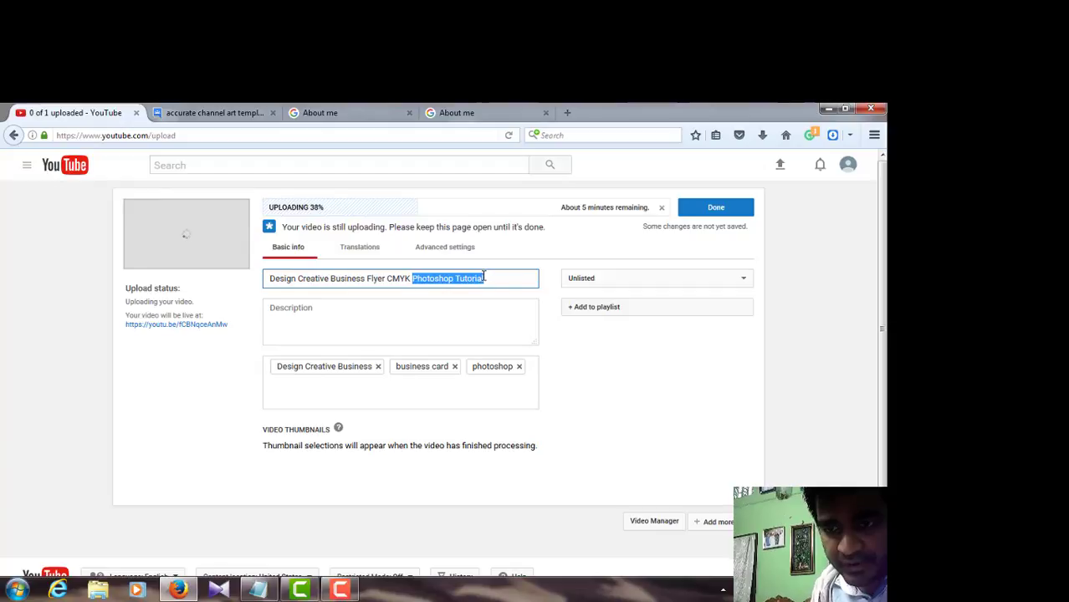
right_click(474, 279)
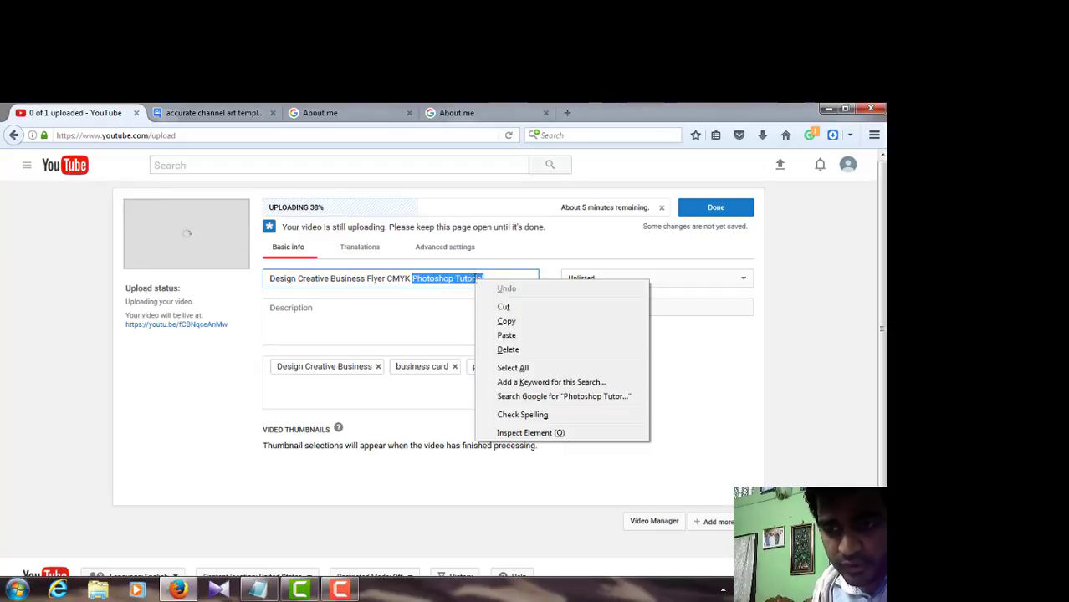
click(502, 321)
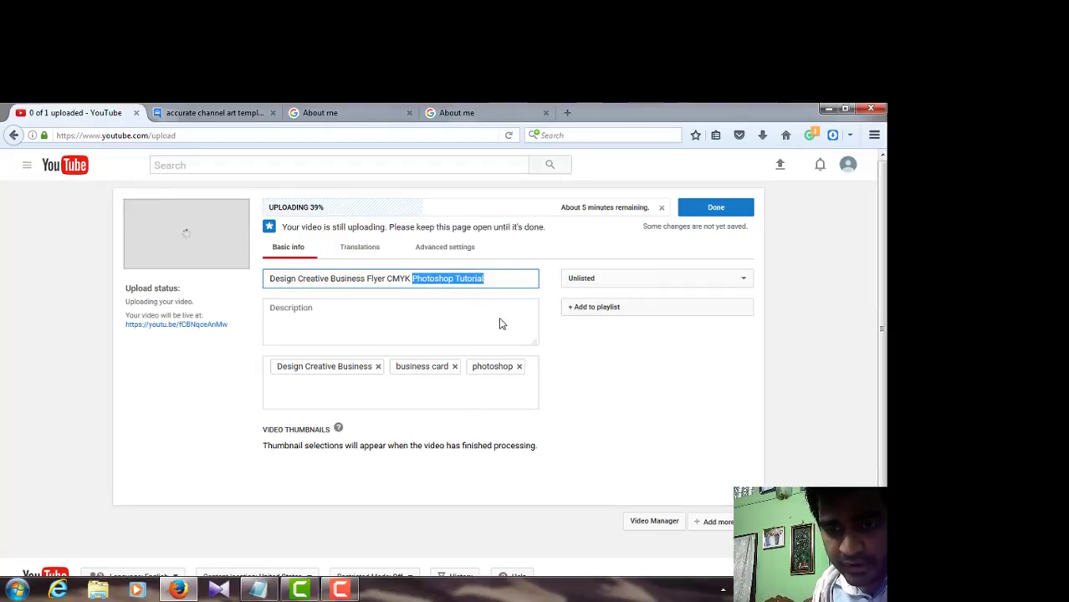
click(340, 385)
right_click(340, 385)
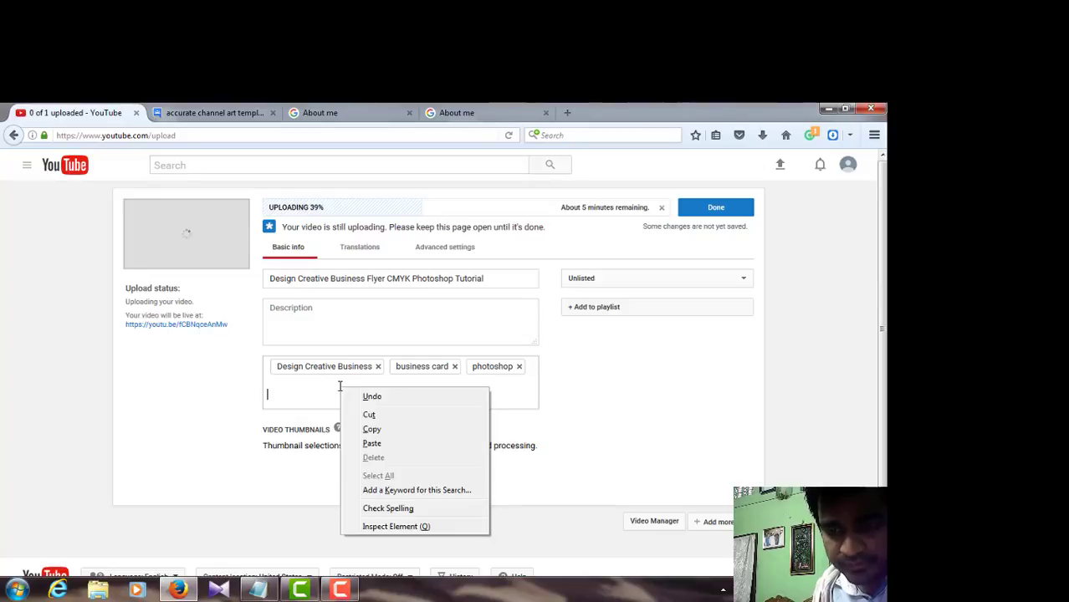
click(372, 444)
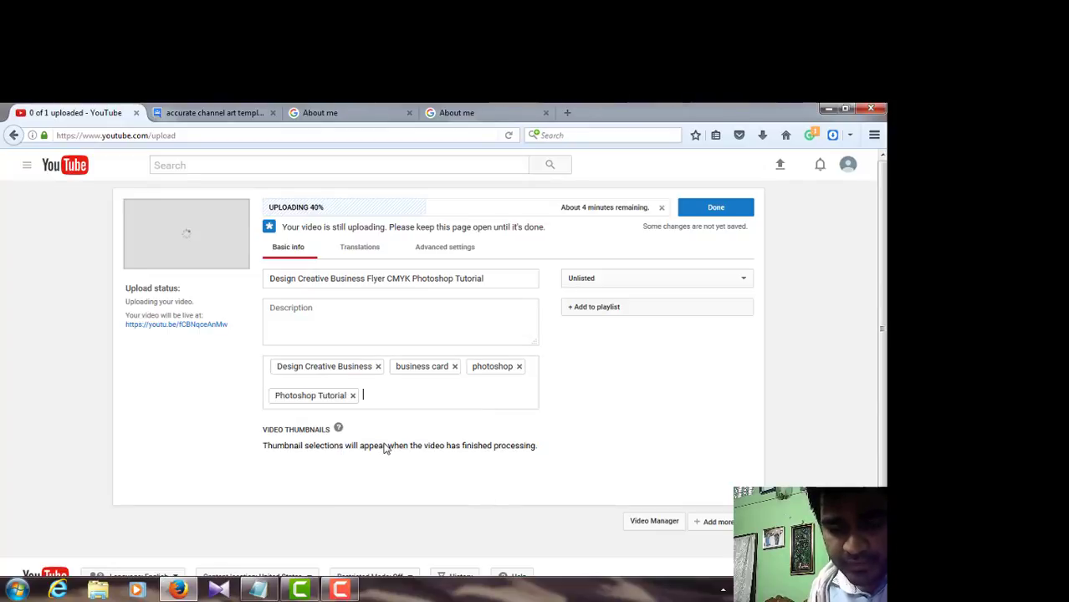
Add the tag "bangla tutorial" to the video.
text(bang)
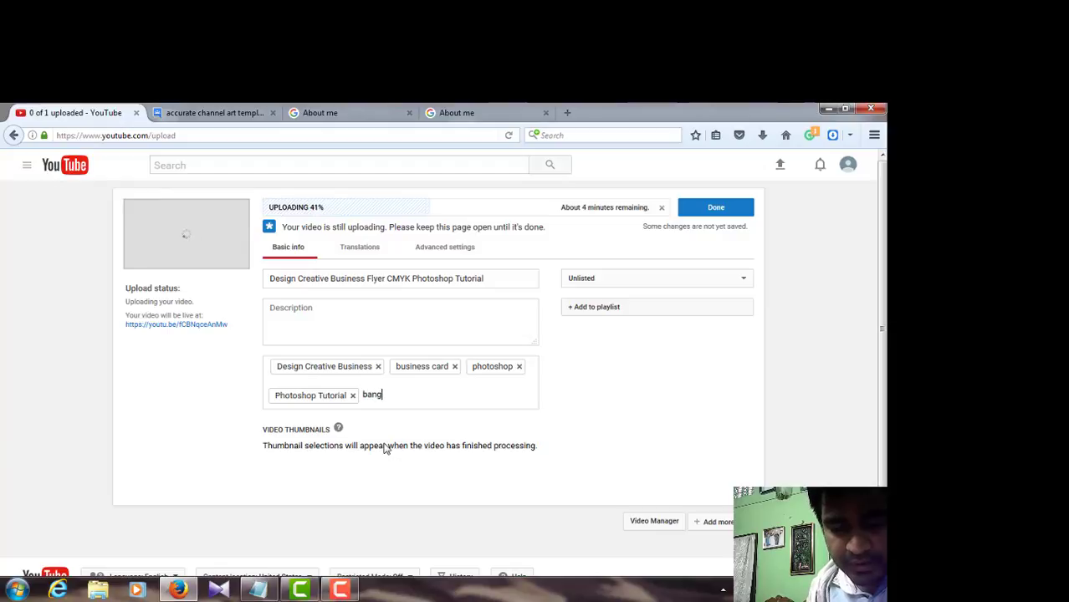
text(la t)
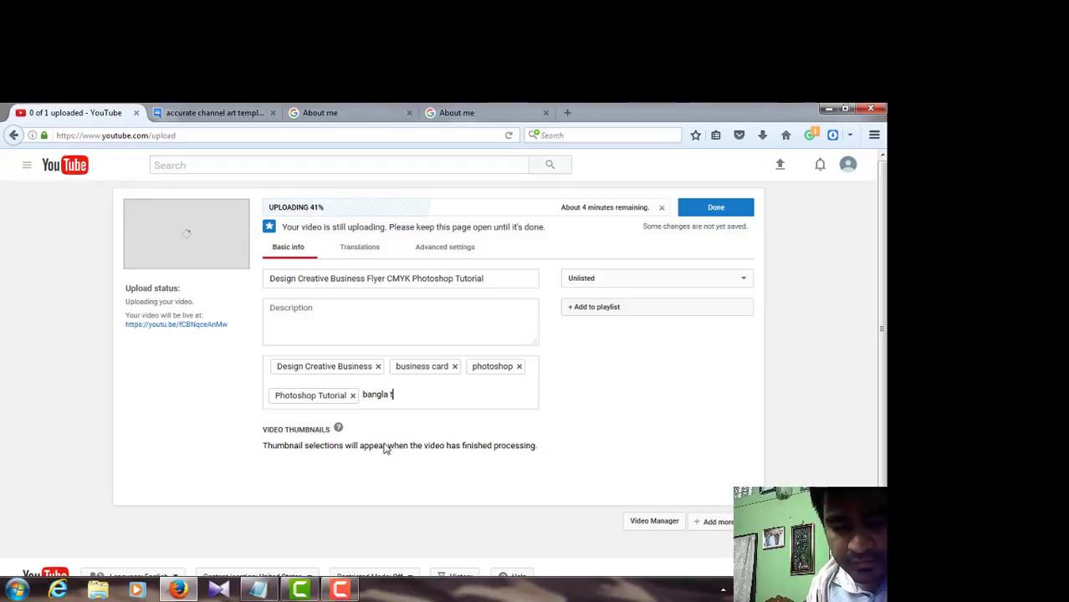
text(utor)
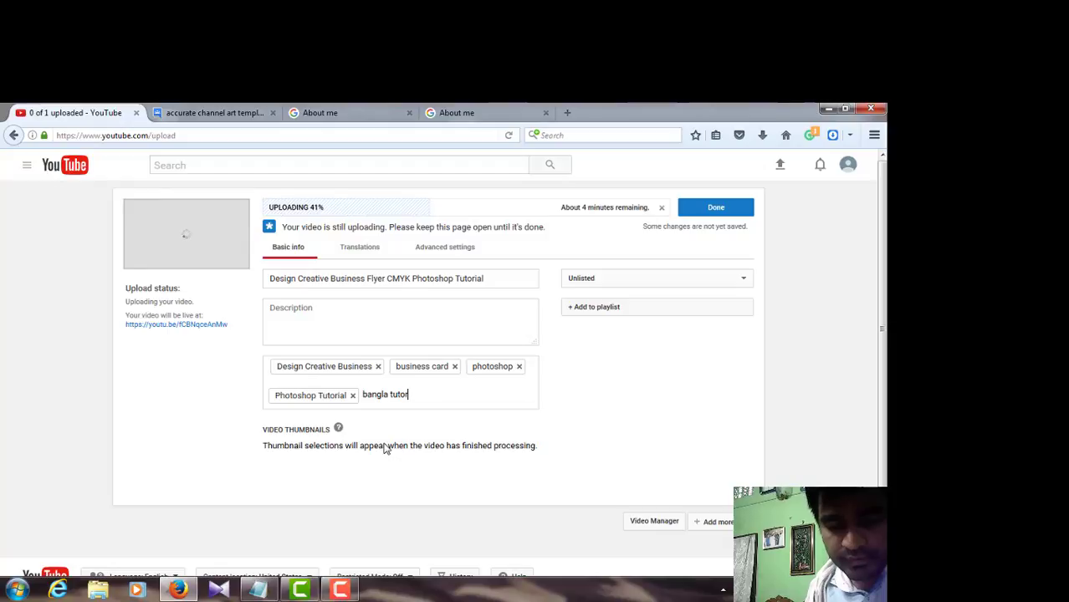
text(ial)
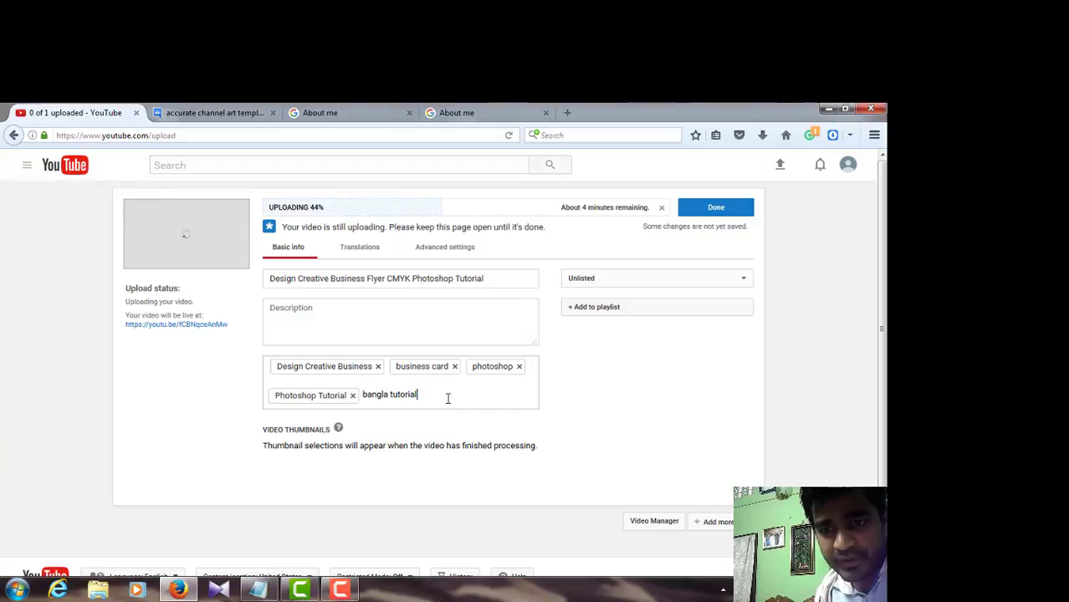
key(Return)
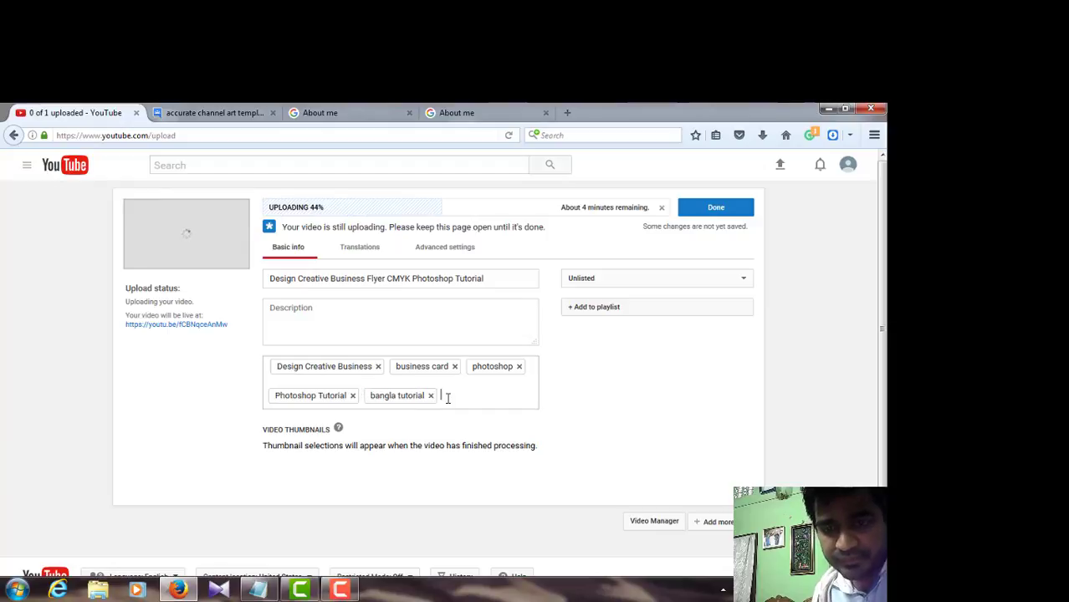
Copy the full video title and search YouTube for it in a new browser tab.
double_click(429, 282)
key(ctrl+a)
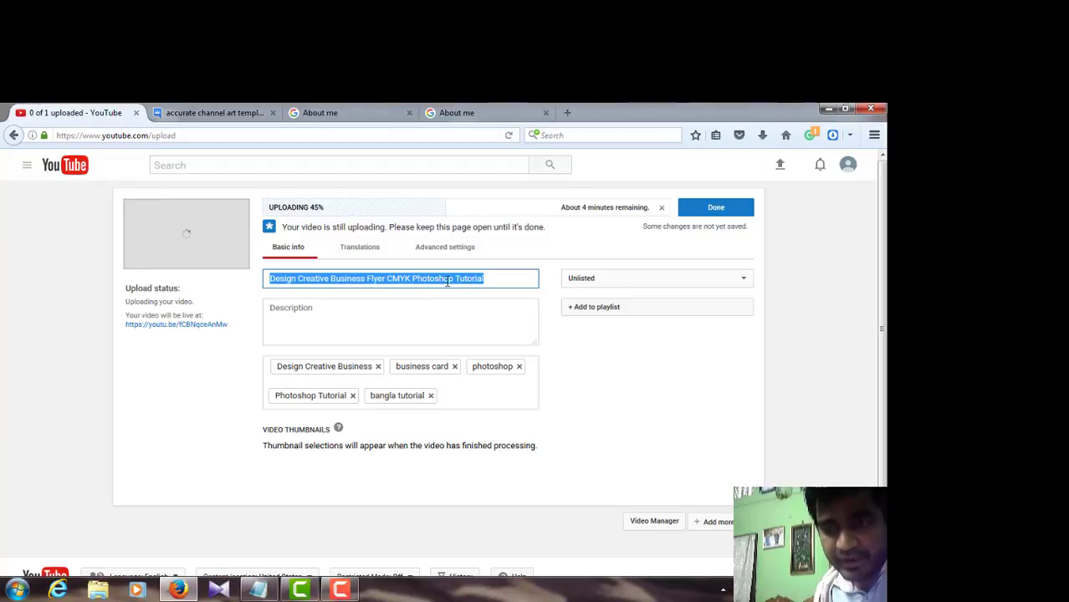
right_click(447, 282)
click(480, 325)
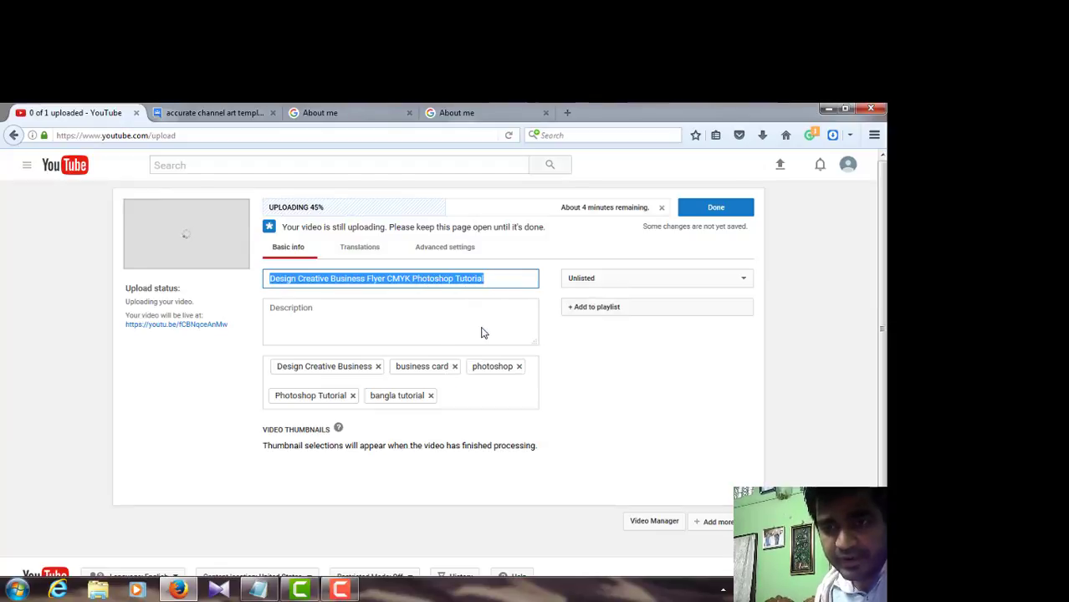
click(568, 112)
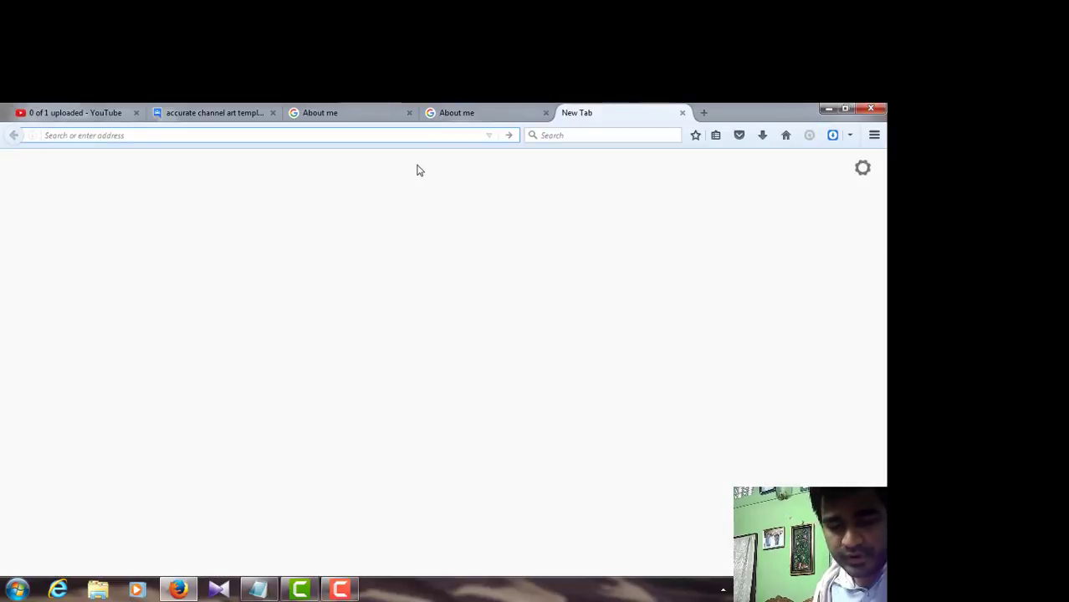
text(youtube.com/)
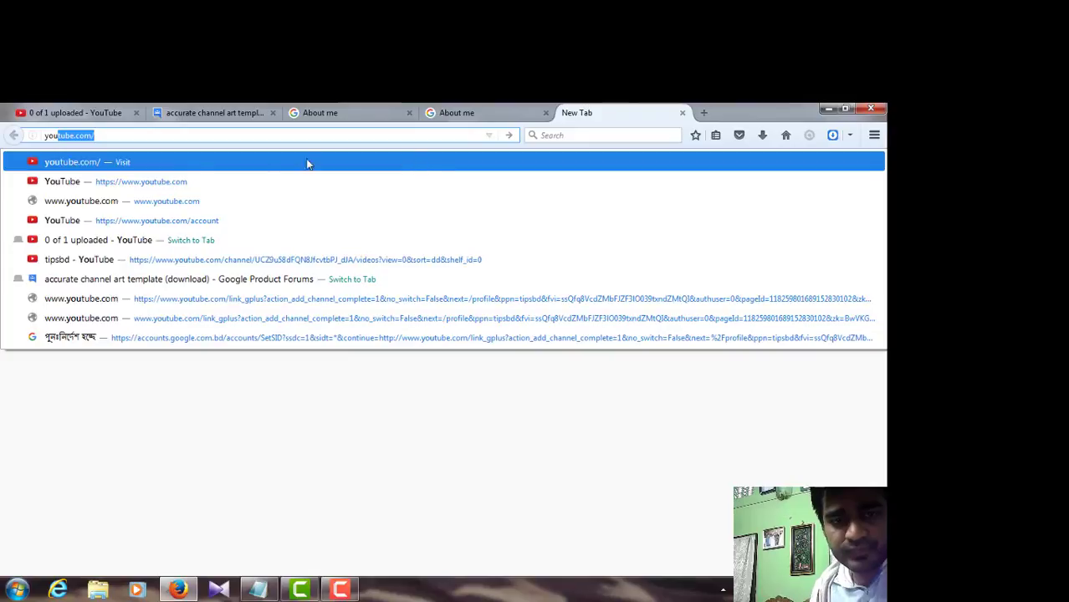
click(155, 167)
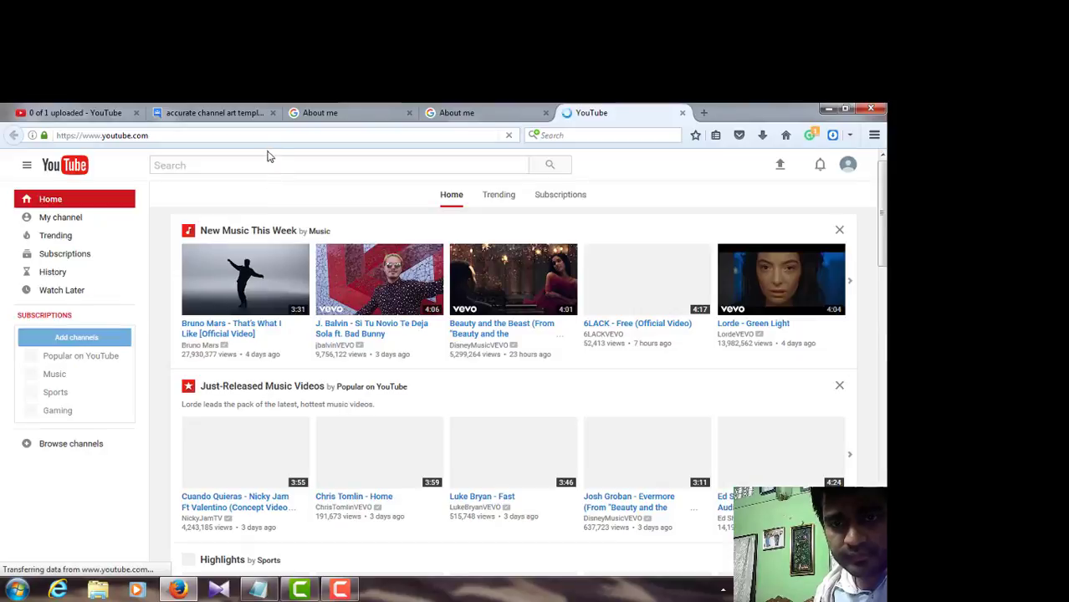
right_click(266, 165)
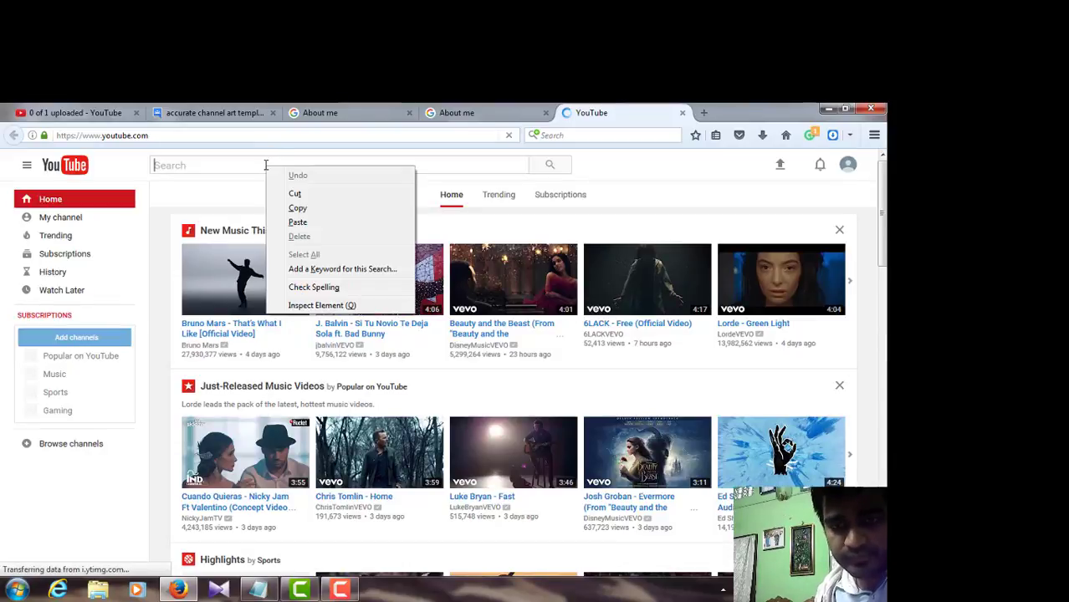
click(299, 223)
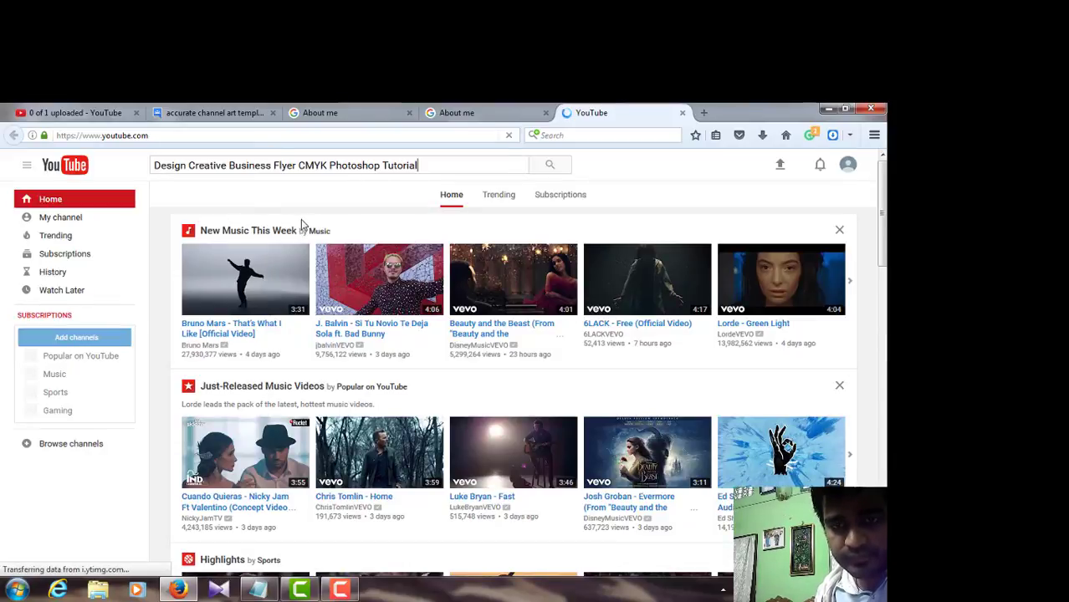
click(550, 167)
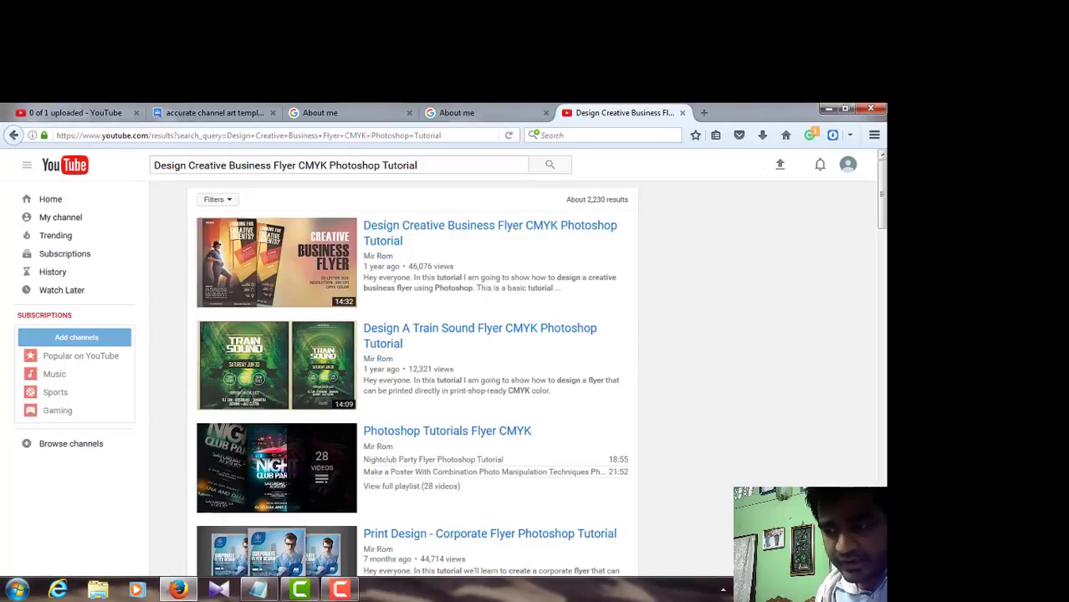
Copy "Print Design" from the corporate flyer tutorial's title in the search results and add it as a tag to the uploading video.
scroll(537, 378, down, 5)
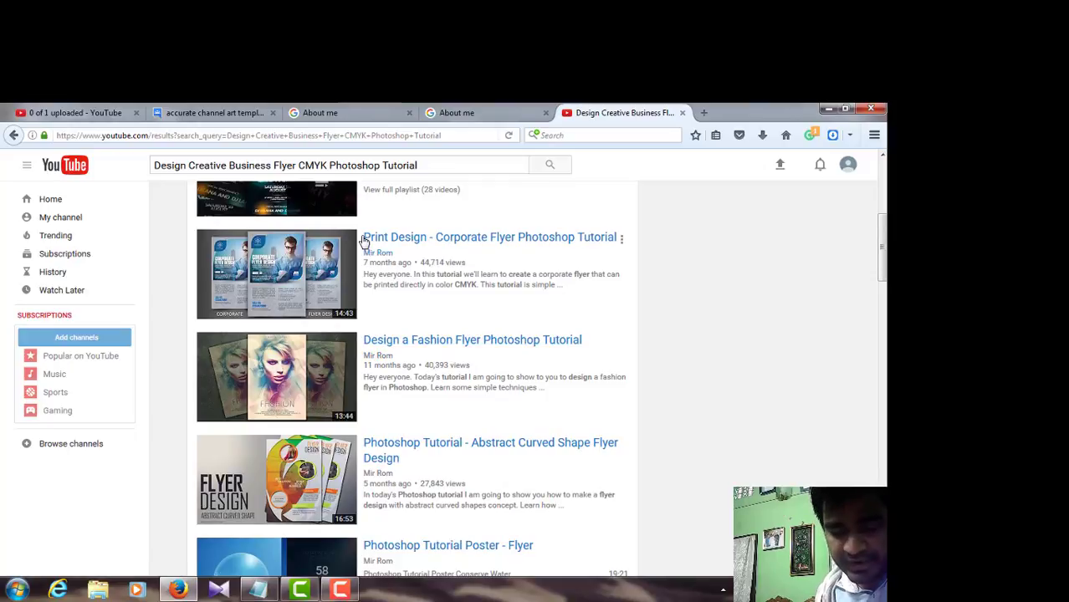
drag(365, 242, 426, 247)
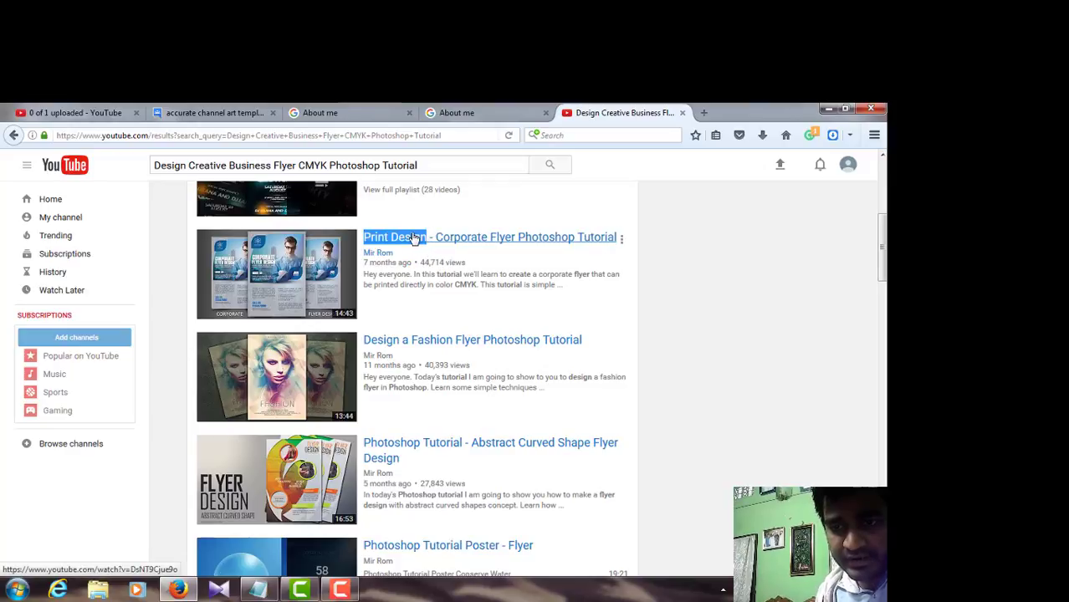
right_click(412, 238)
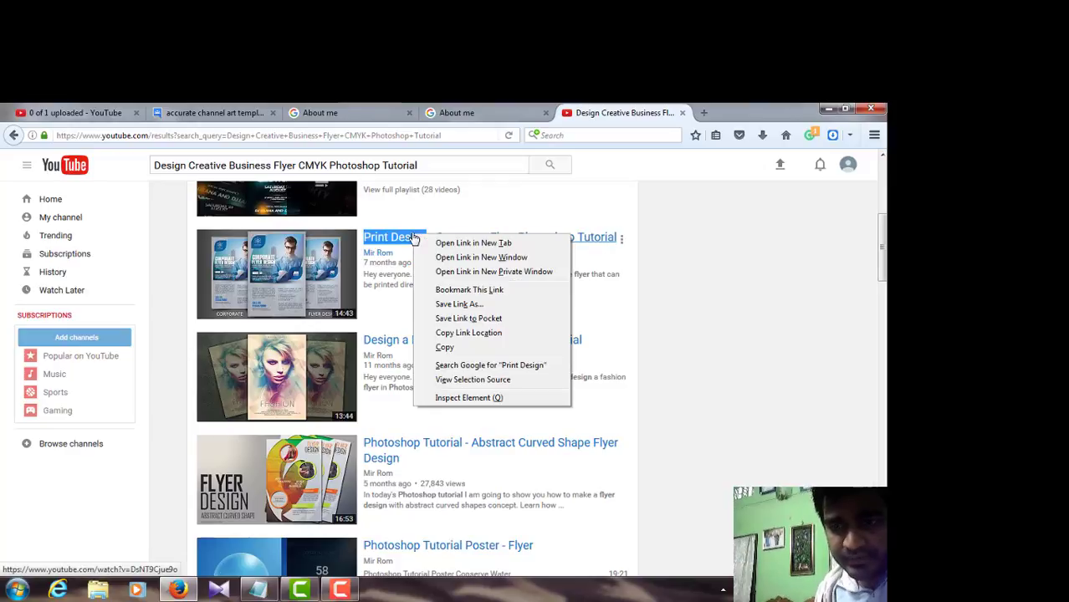
click(444, 347)
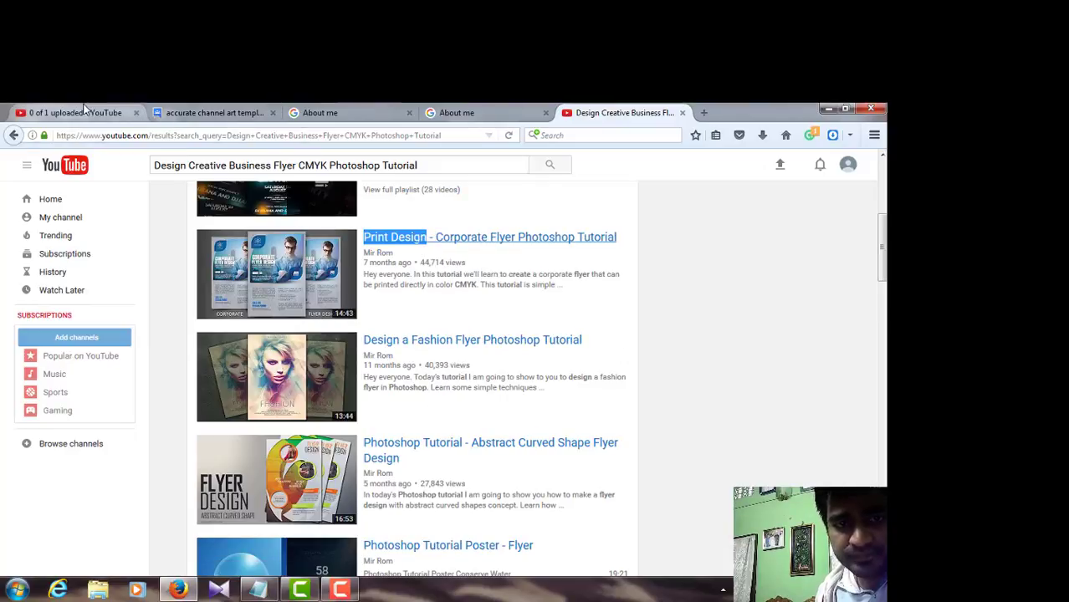
click(84, 112)
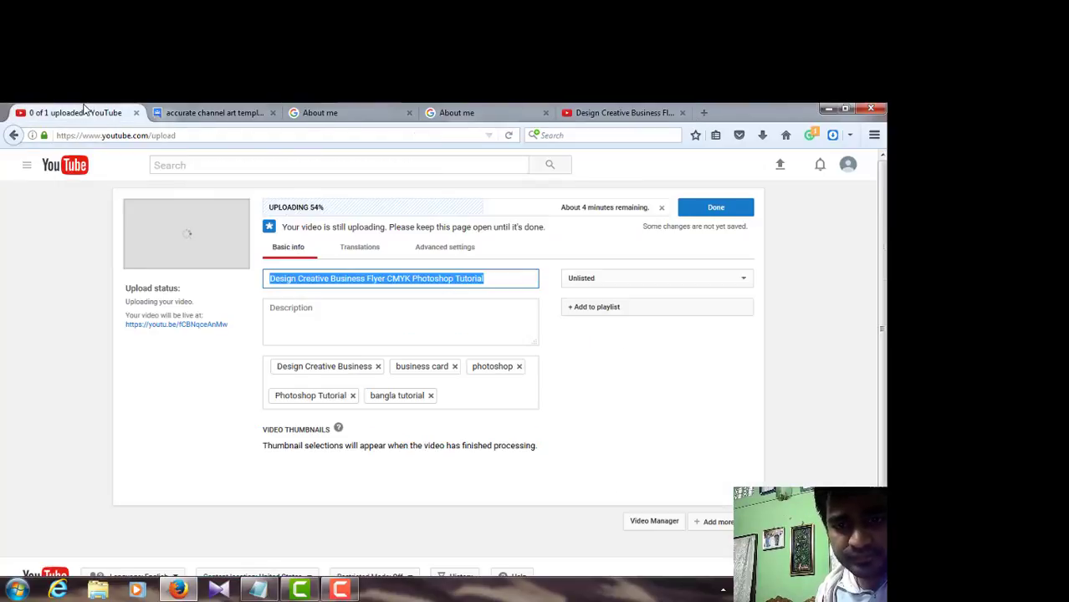
click(452, 391)
right_click(451, 393)
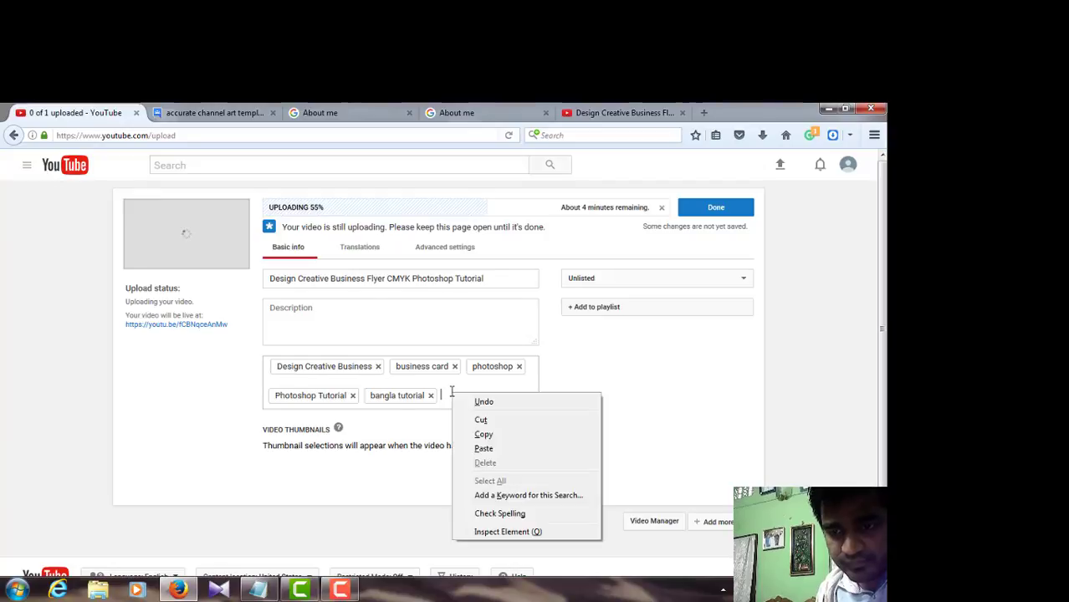
click(486, 450)
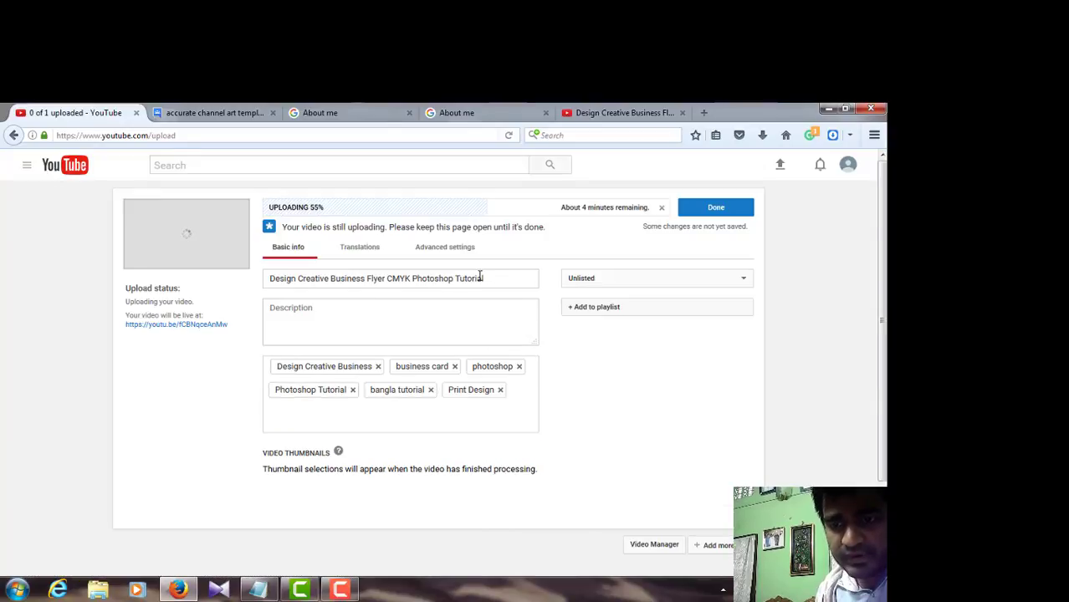
Copy "Design a Fashion Flyer" from the fashion flyer tutorial's title in the search results and add it as a tag to the uploading video.
click(588, 112)
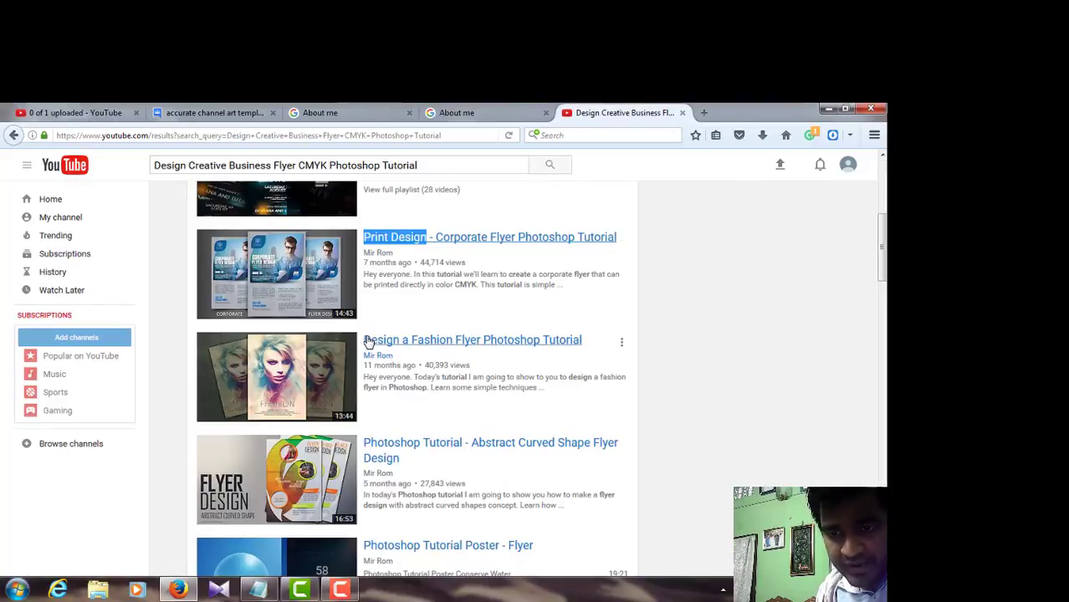
drag(364, 343, 482, 346)
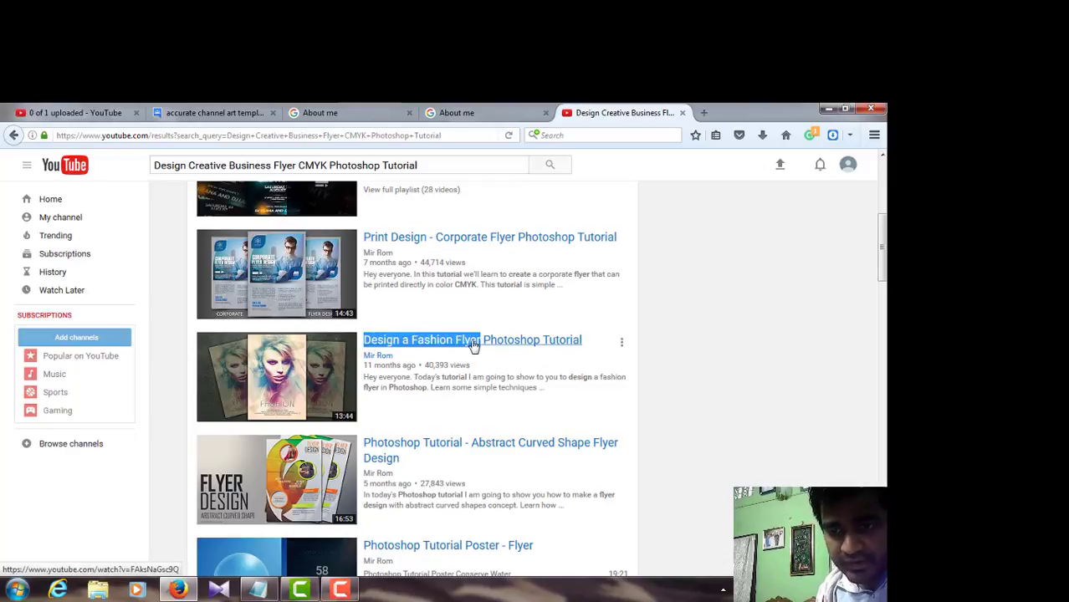
right_click(471, 344)
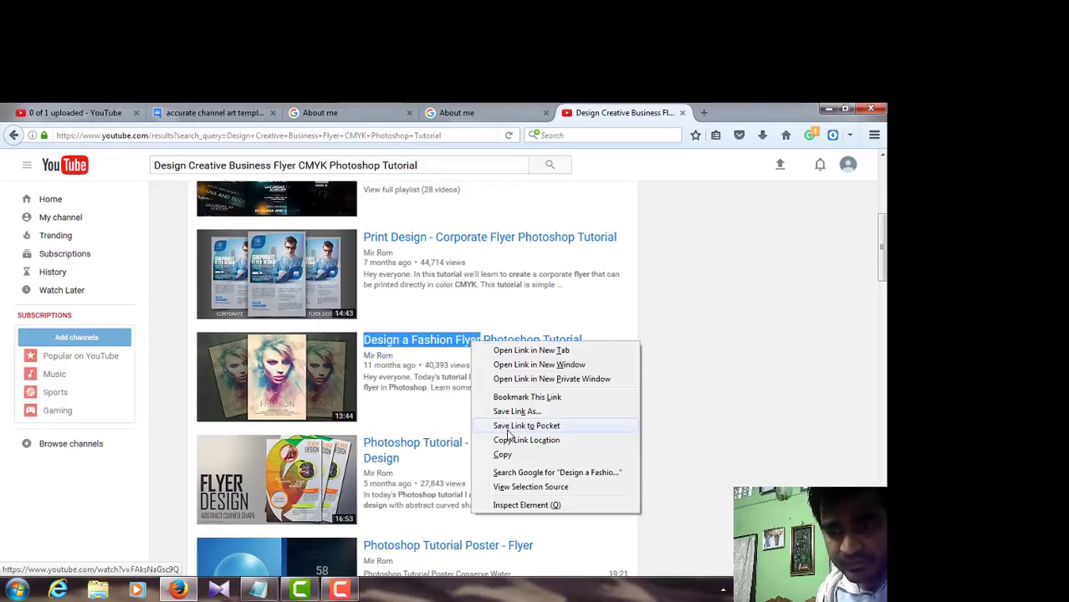
click(506, 455)
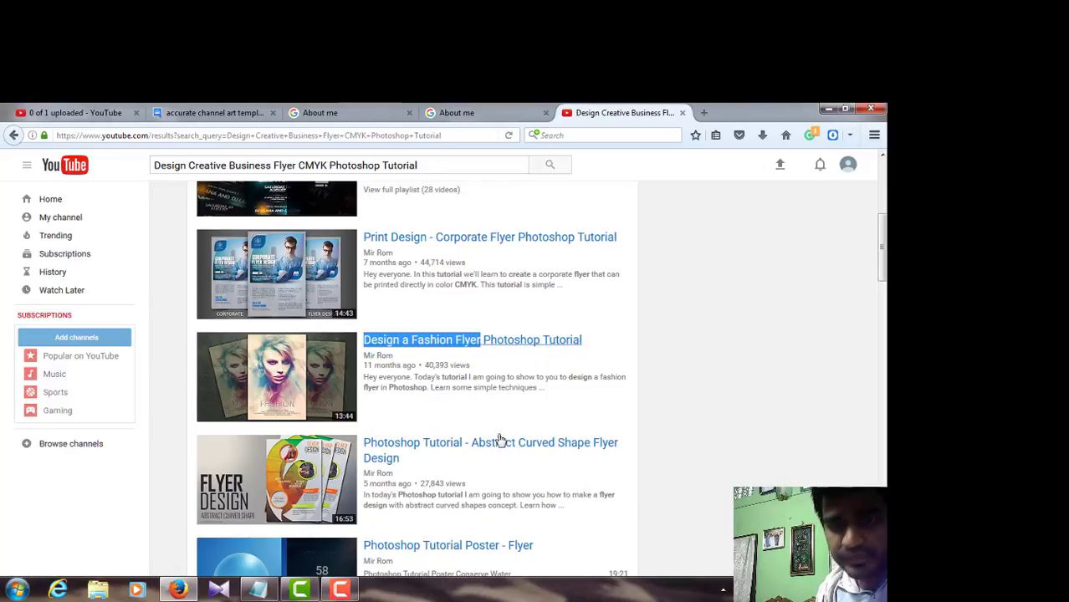
click(72, 113)
click(335, 408)
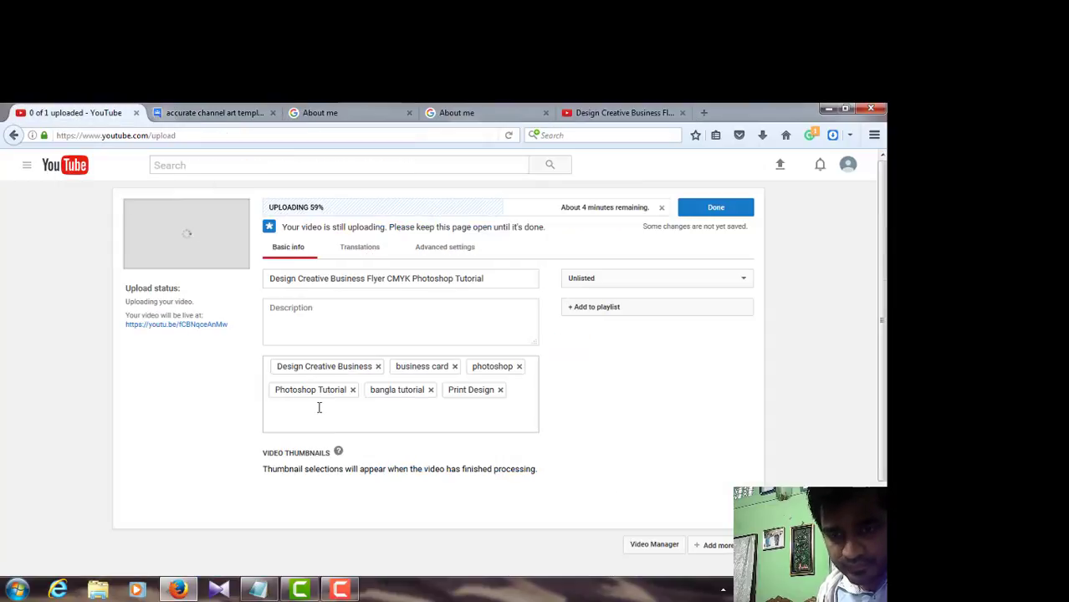
right_click(319, 408)
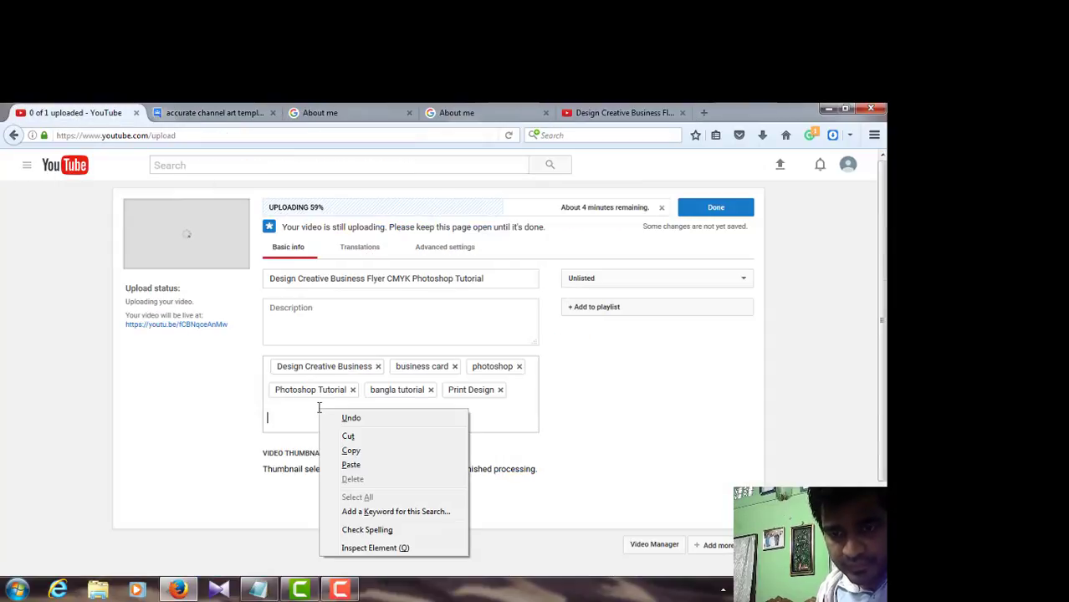
click(351, 464)
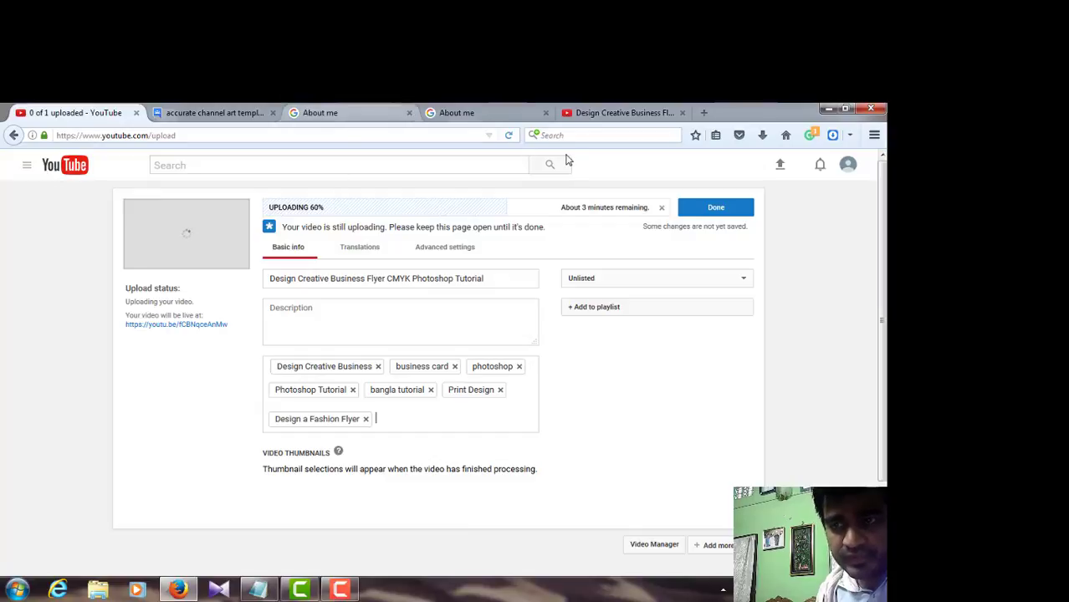
Look through the search results, open the existing Design Creative Business Flyer CMYK Photoshop Tutorial video, and examine its description and comments.
click(577, 111)
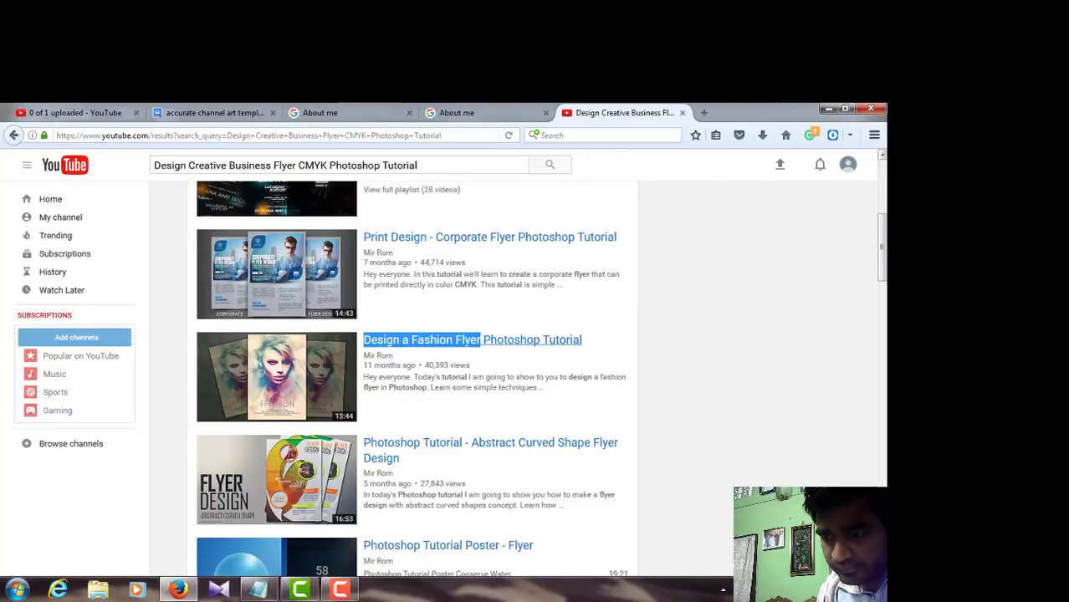
scroll(412, 376, down, 15)
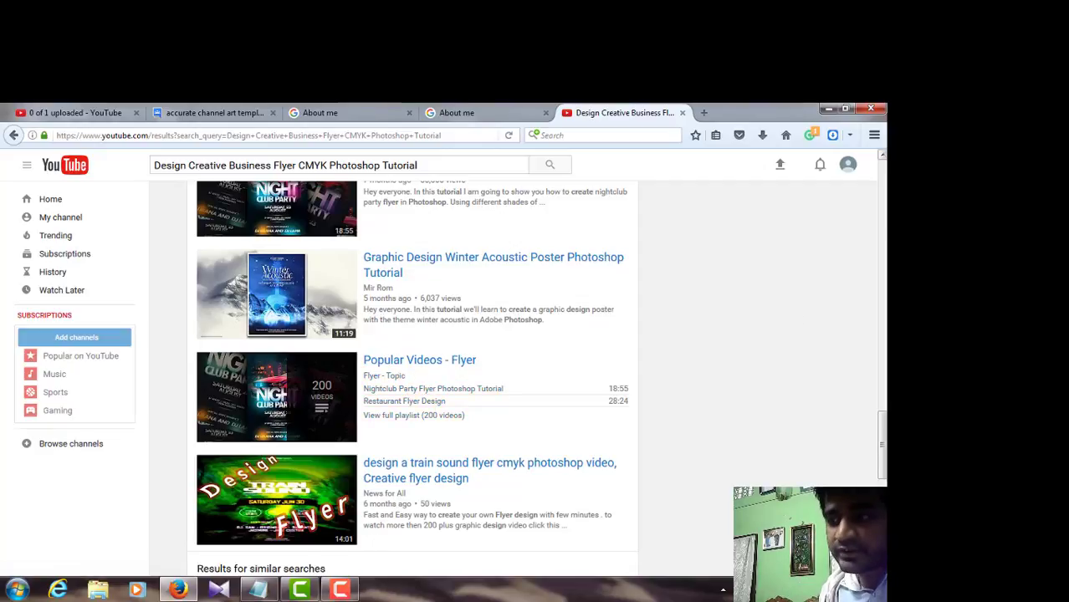
click(883, 220)
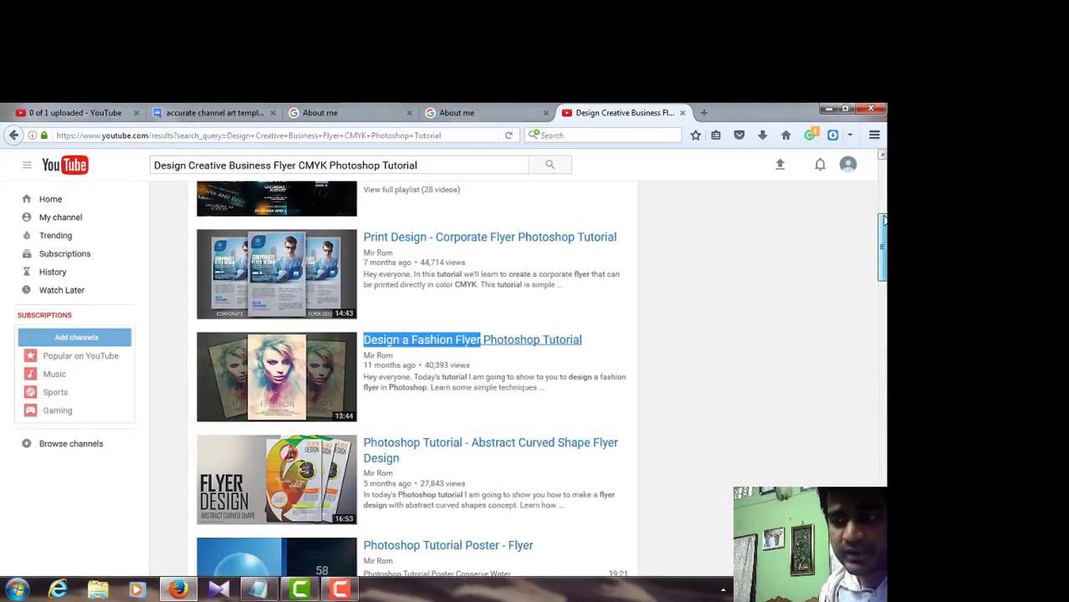
click(883, 189)
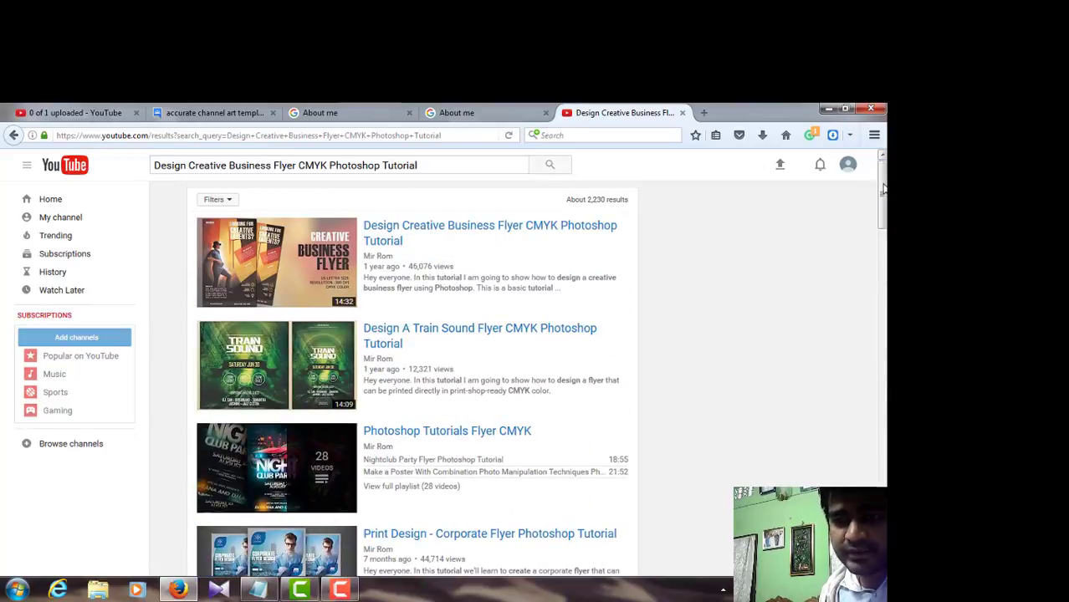
click(397, 236)
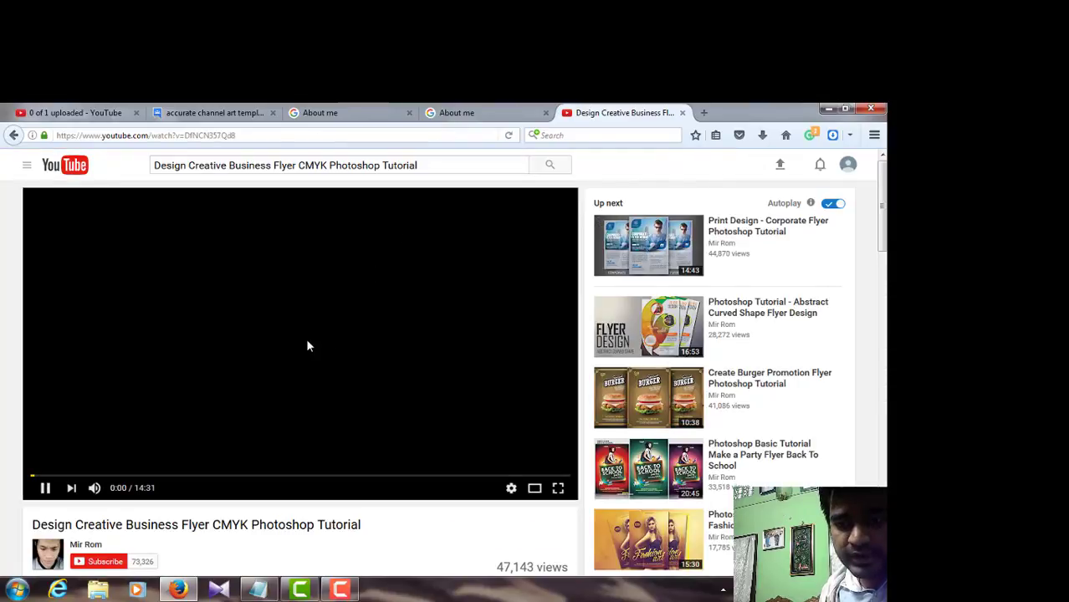
click(306, 342)
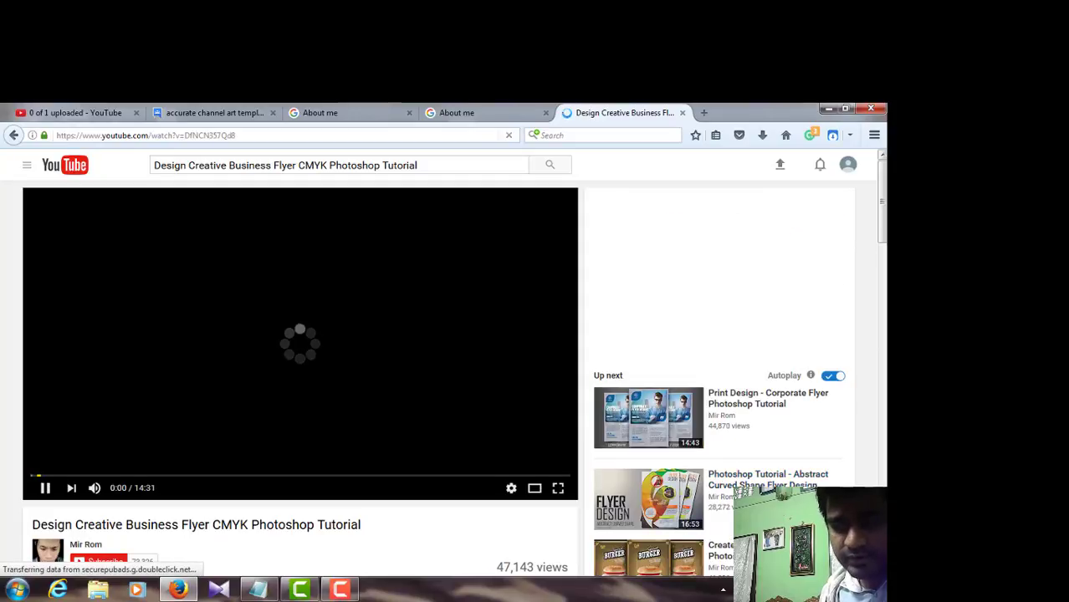
scroll(438, 368, down, 1)
scroll(603, 547, down, 5)
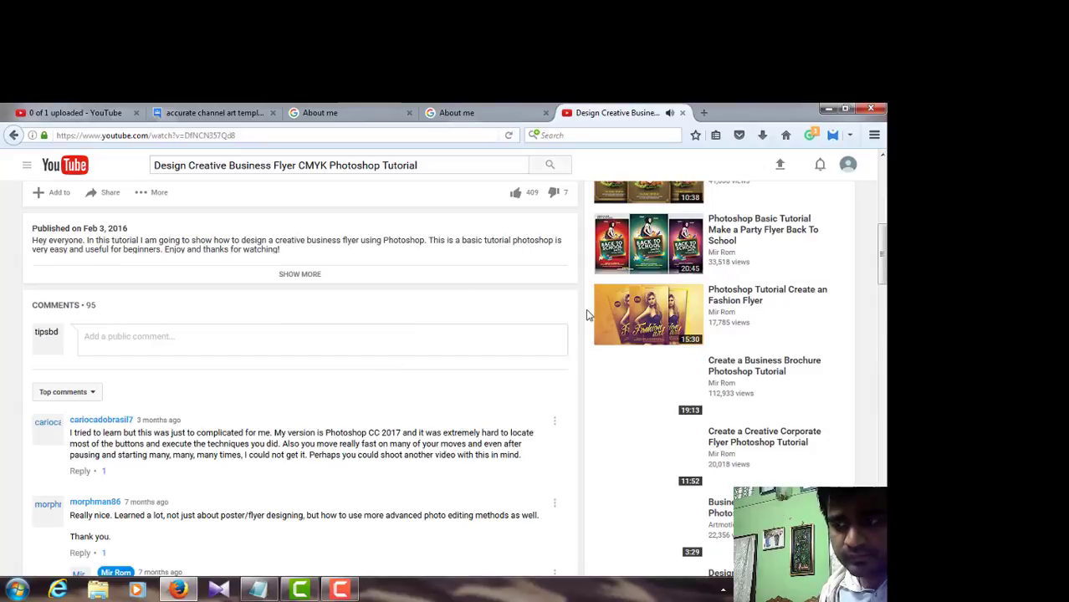
scroll(882, 206, up, 5)
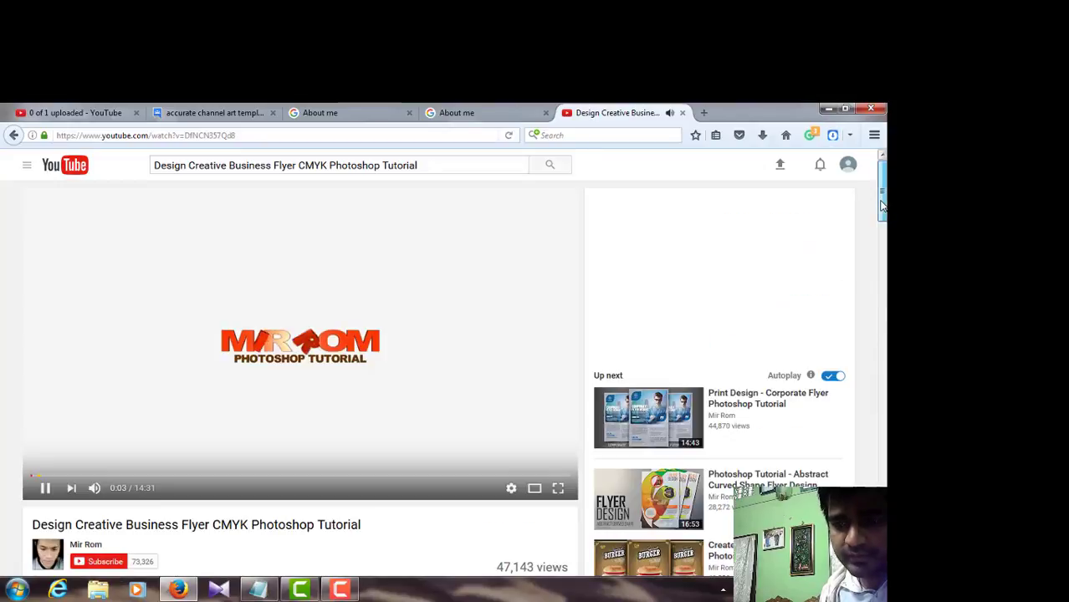
Pause the open flyer tutorial video, view its page source, and find "keyword" in the code.
click(270, 319)
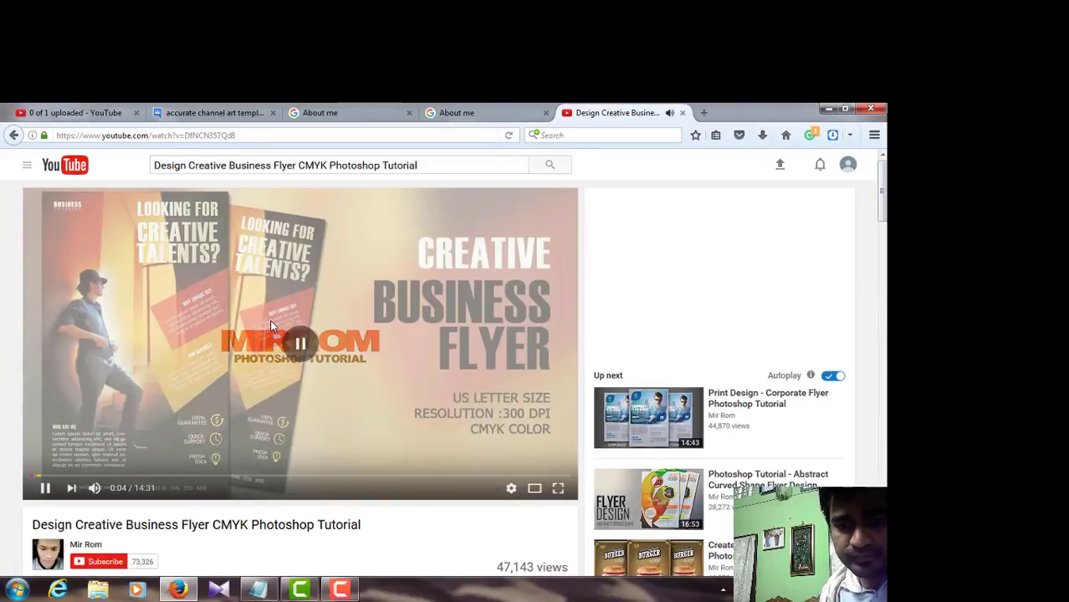
right_click(385, 548)
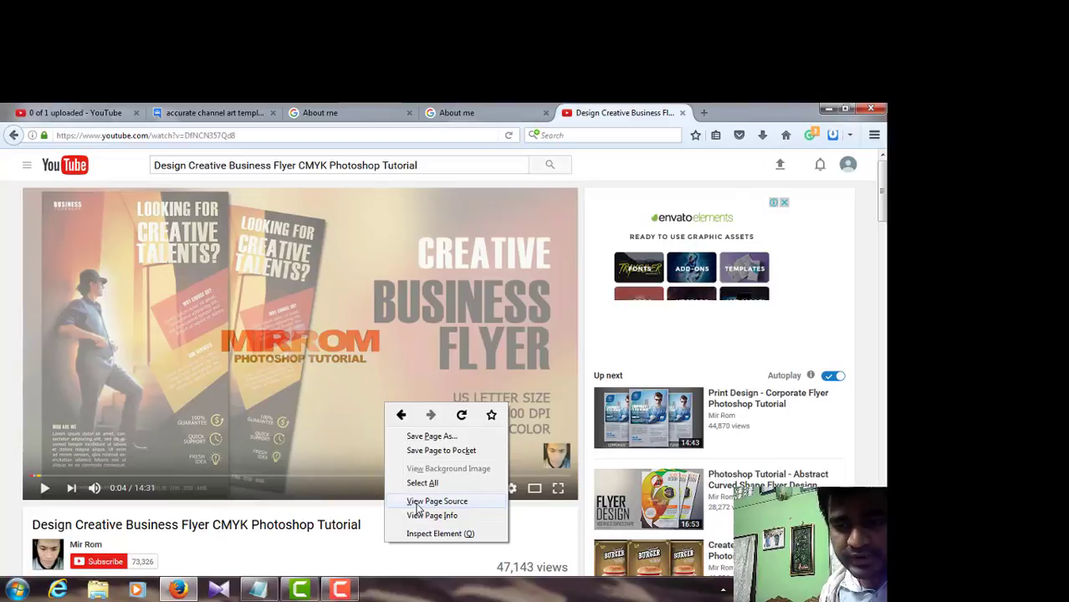
click(436, 501)
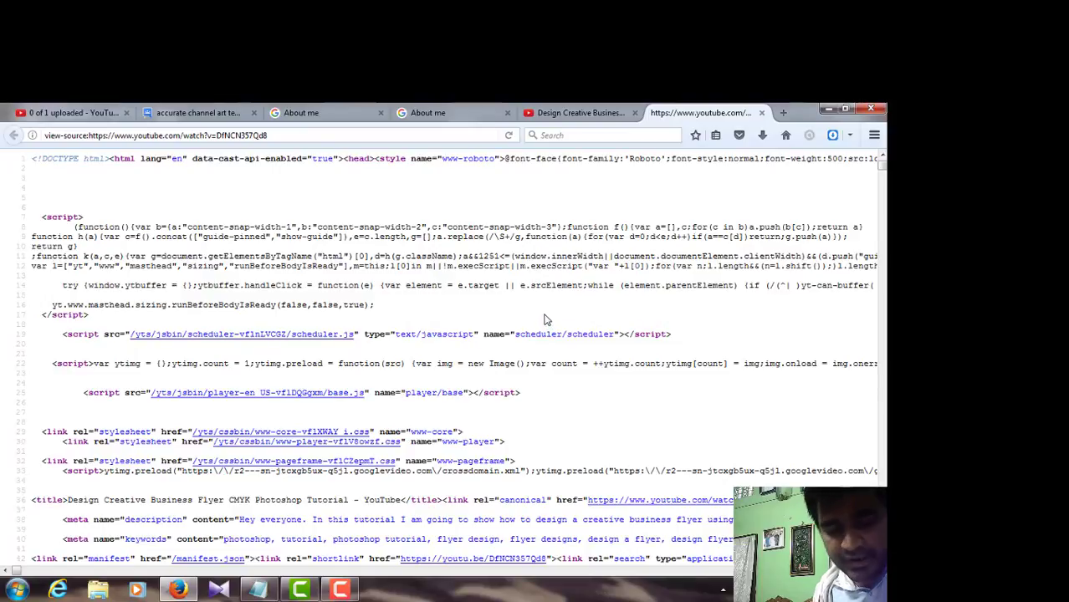
key(ctrl+f)
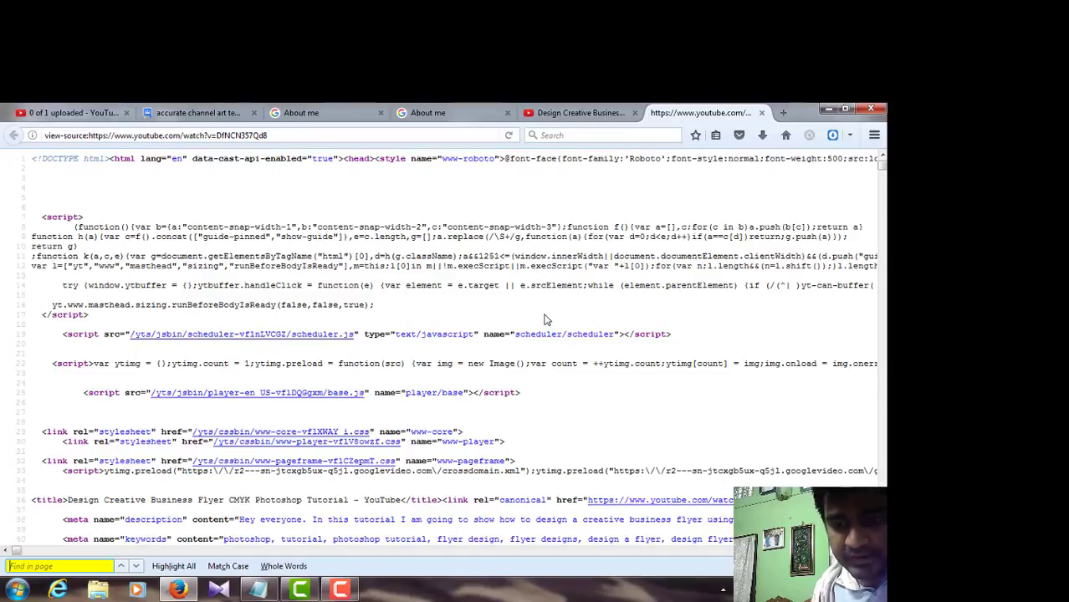
text(keyw)
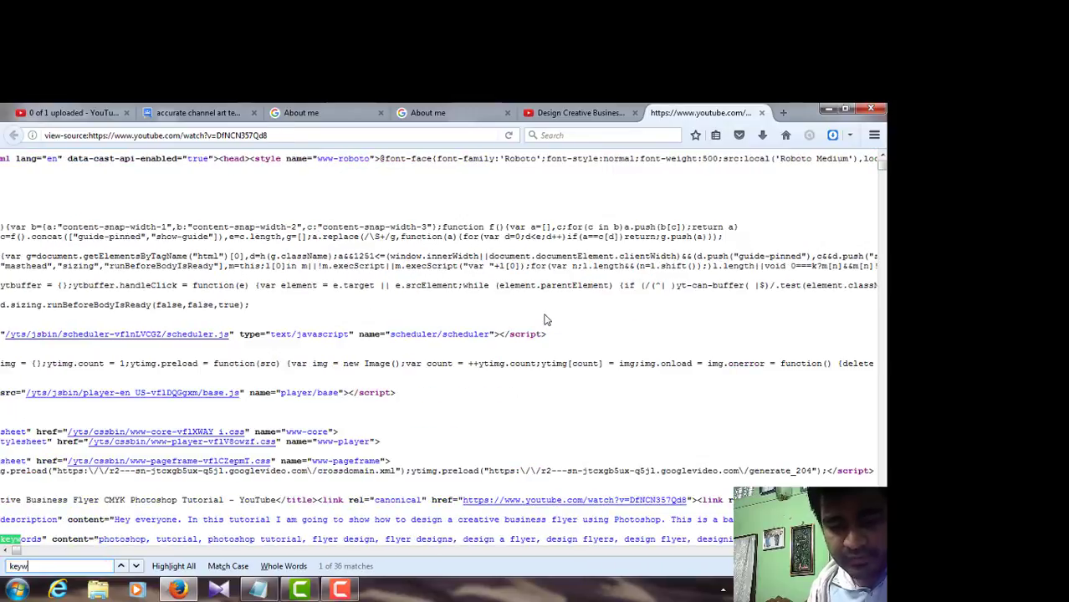
text(ord)
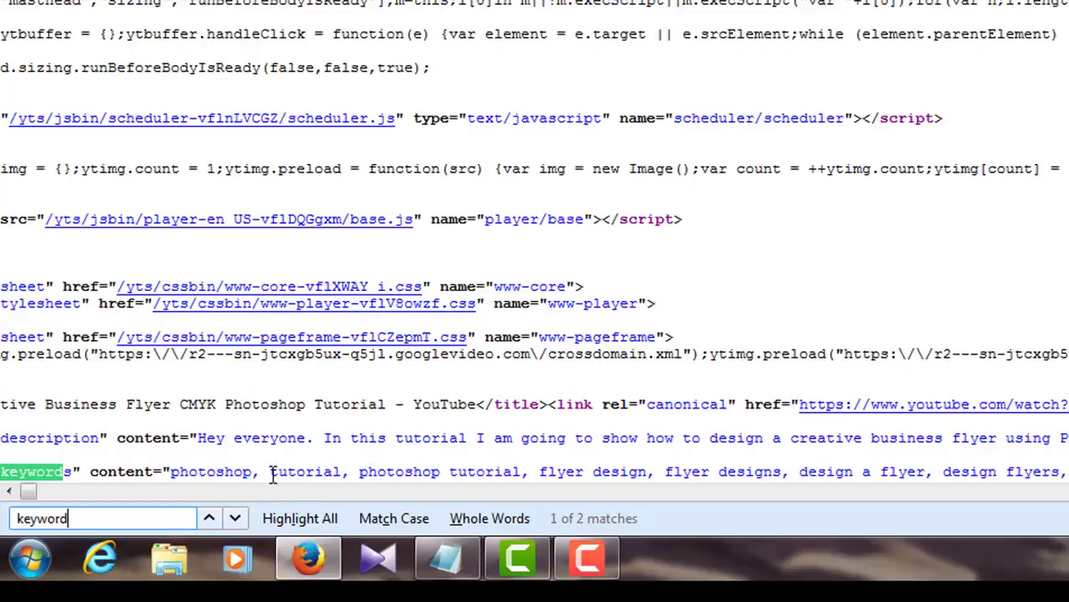
Copy "tutorial, photoshop tutorial, flyer design, flyer designs," from the source's keywords and add them as tags to the uploading video.
drag(271, 472, 793, 471)
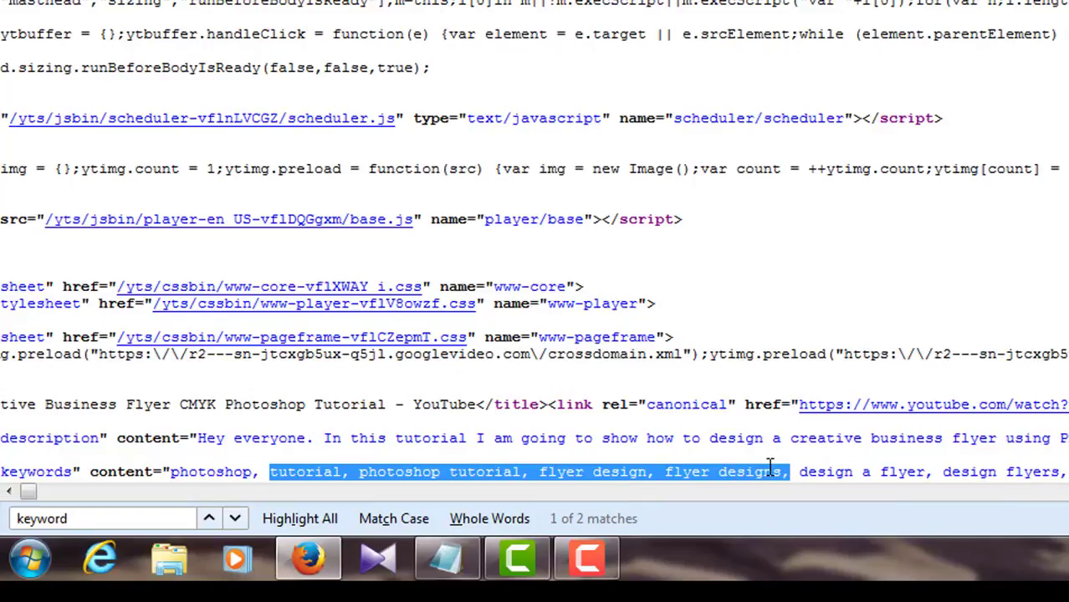
right_click(767, 470)
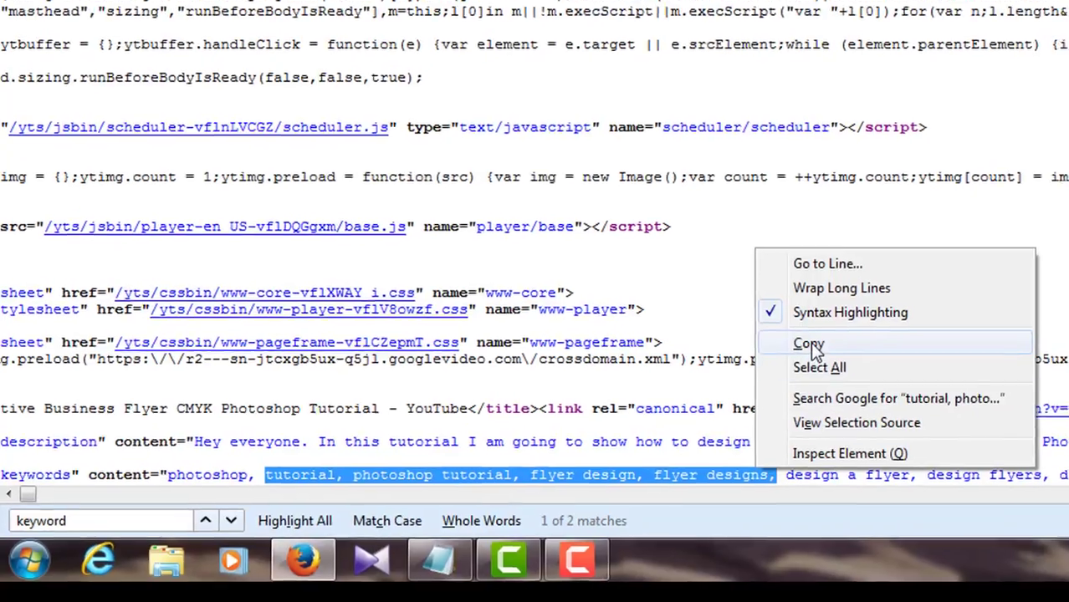
click(810, 342)
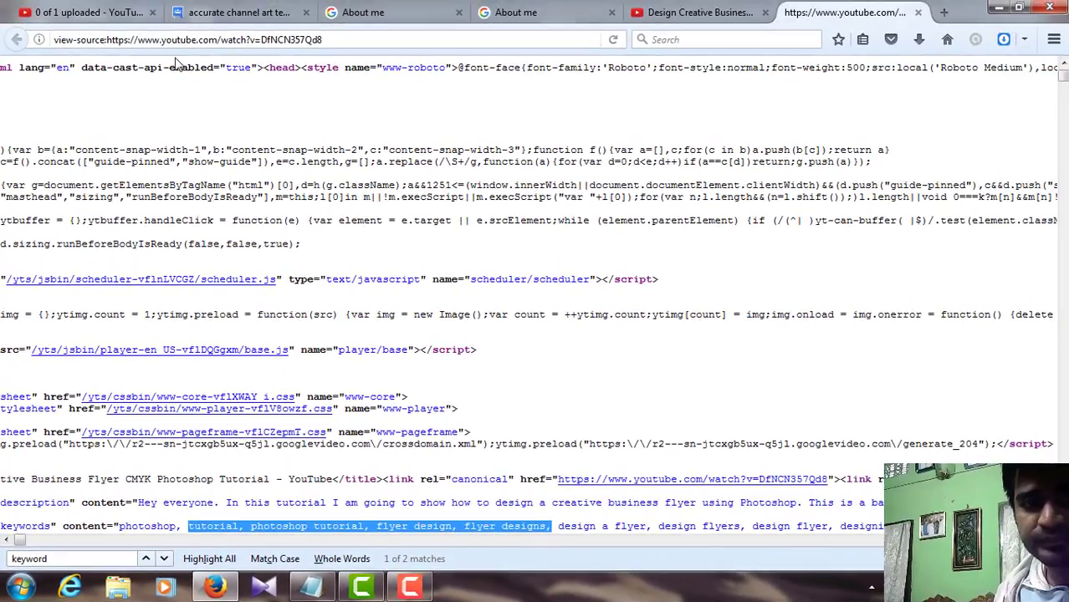
click(95, 12)
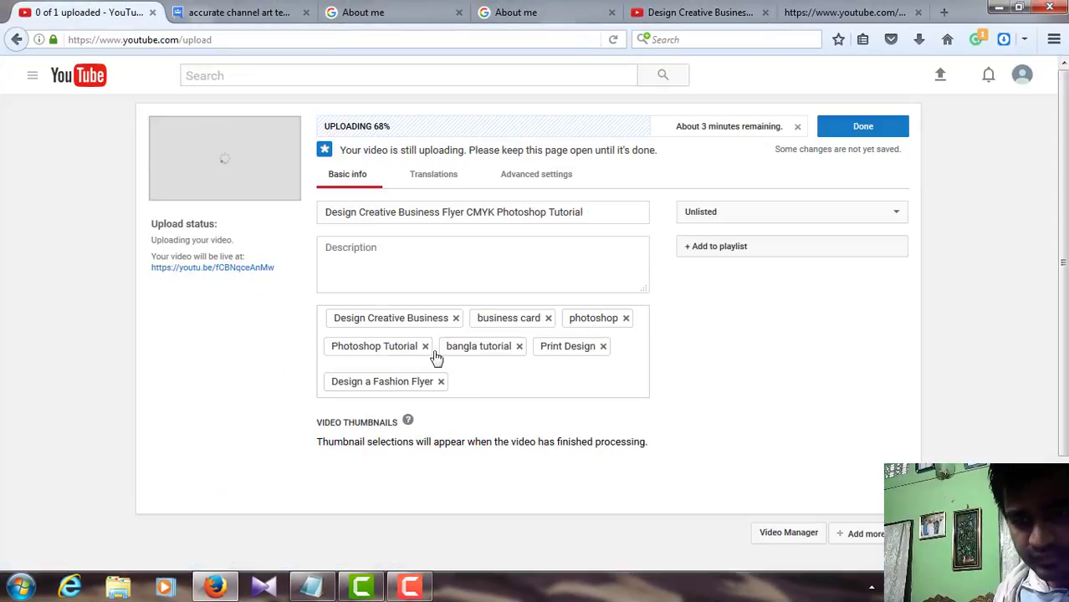
right_click(464, 381)
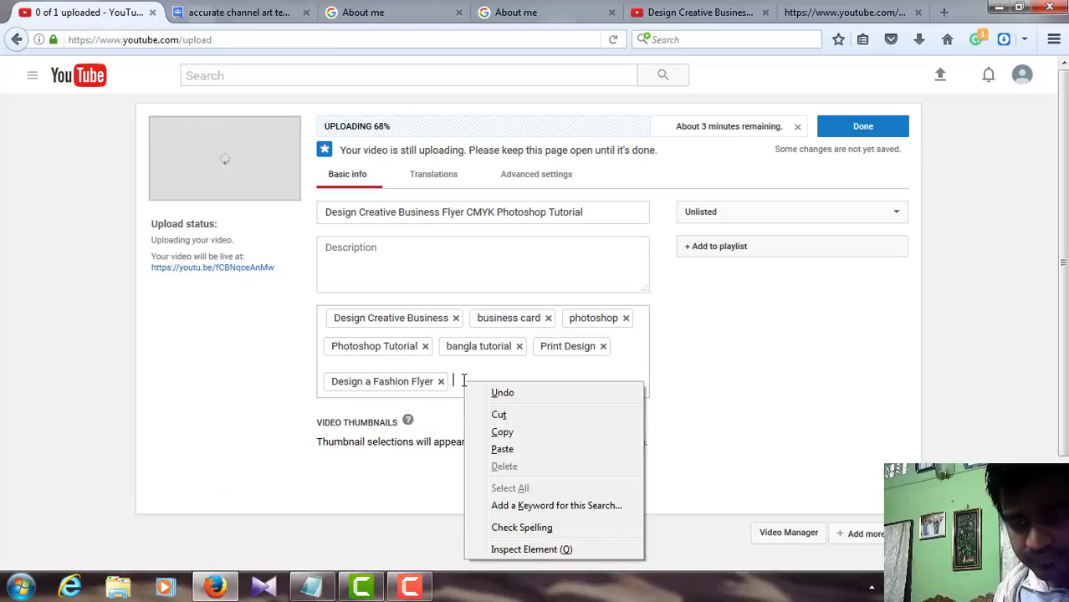
click(521, 448)
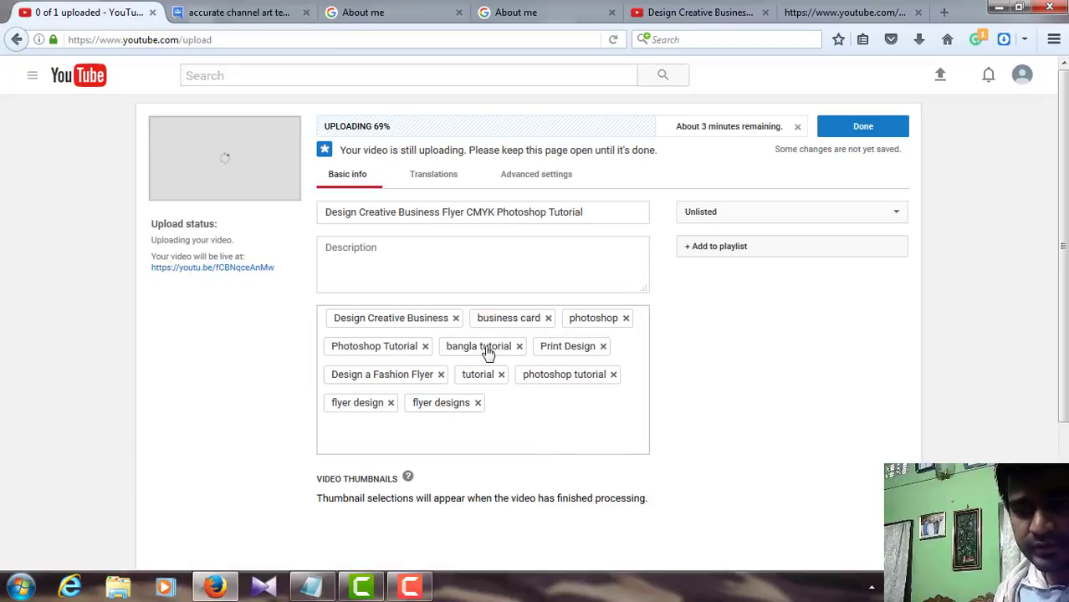
Copy the uploading video's full title into its description.
click(394, 247)
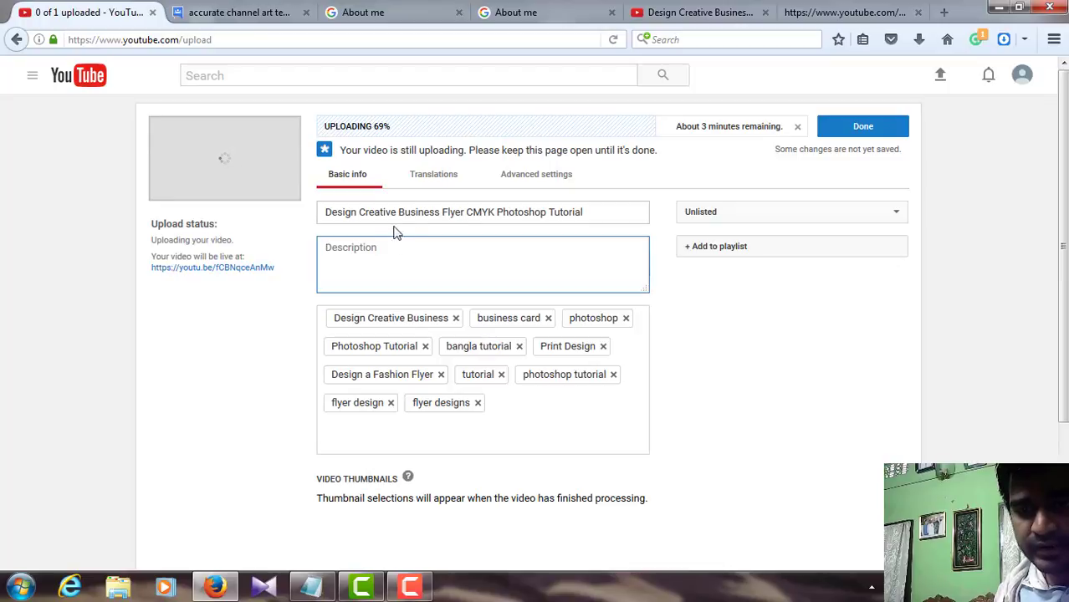
triple_click(328, 213)
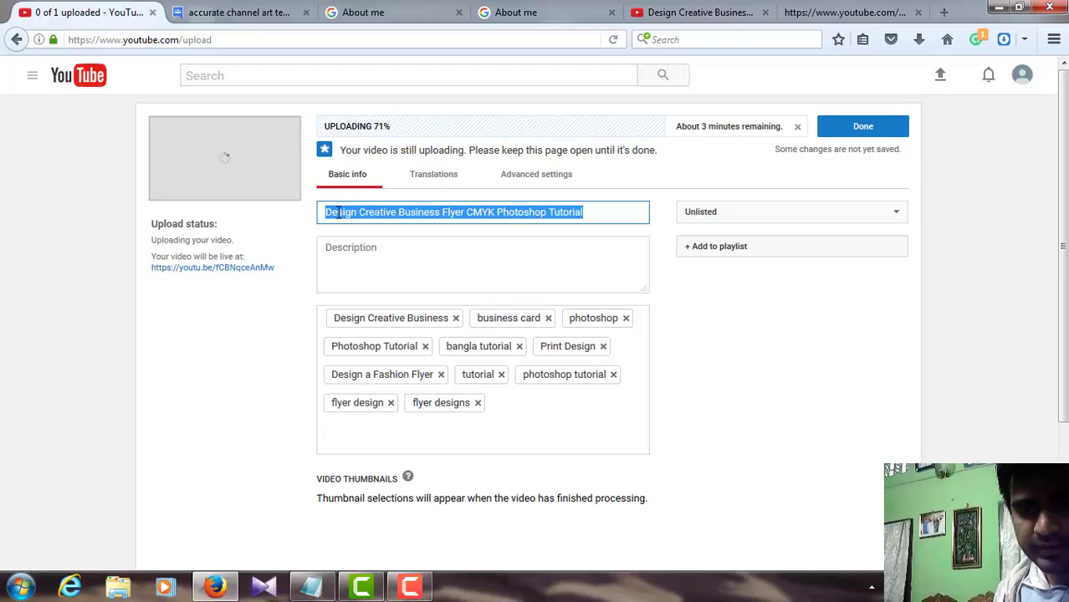
right_click(338, 214)
click(375, 266)
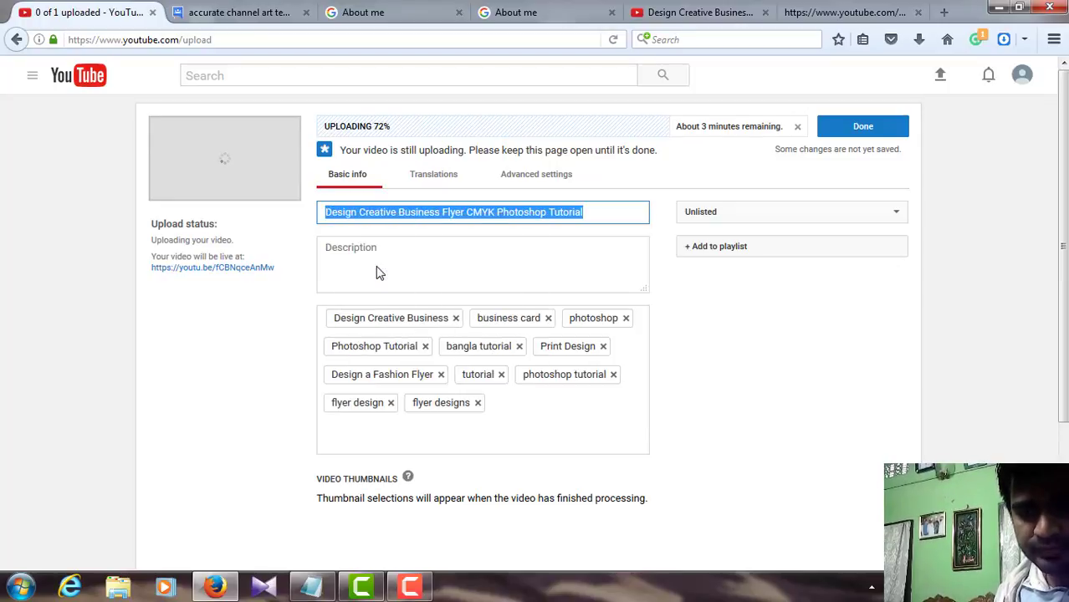
click(376, 250)
right_click(376, 250)
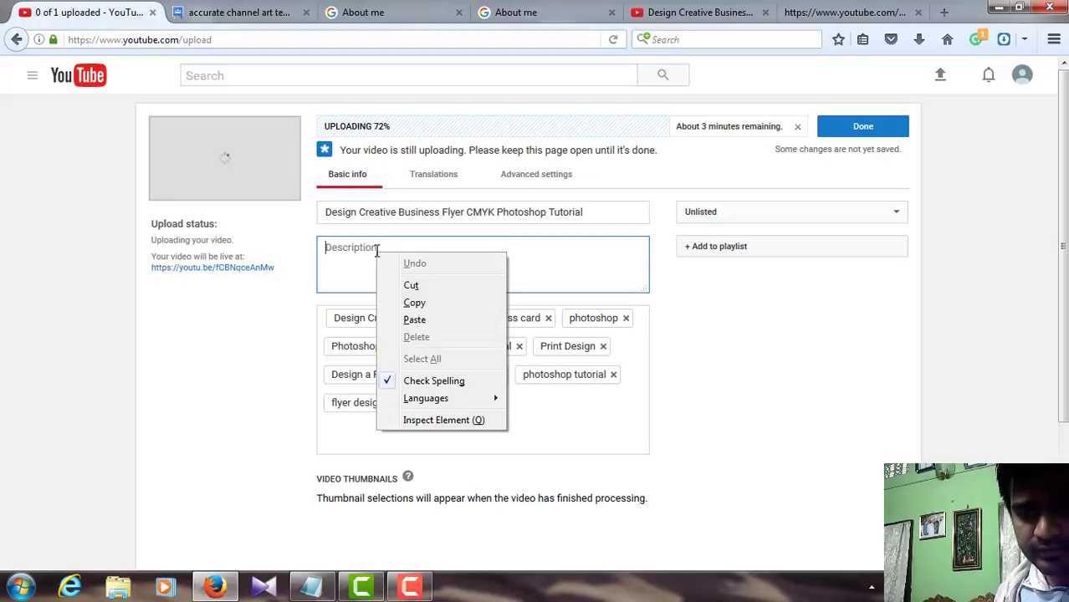
click(414, 320)
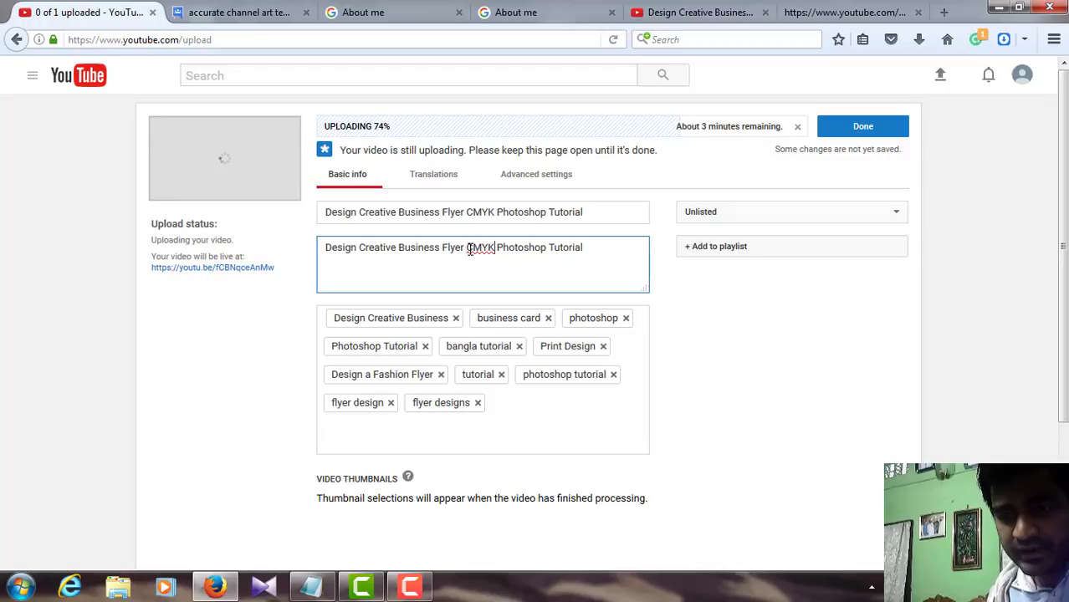
Delete the word "CMYK" from the description so it reads "Design Creative Business Flyer Photoshop Tutorial".
key(BackSpace)
key(BackSpace)
key(BackSpace)
key(BackSpace)
key(BackSpace)
key(BackSpace)
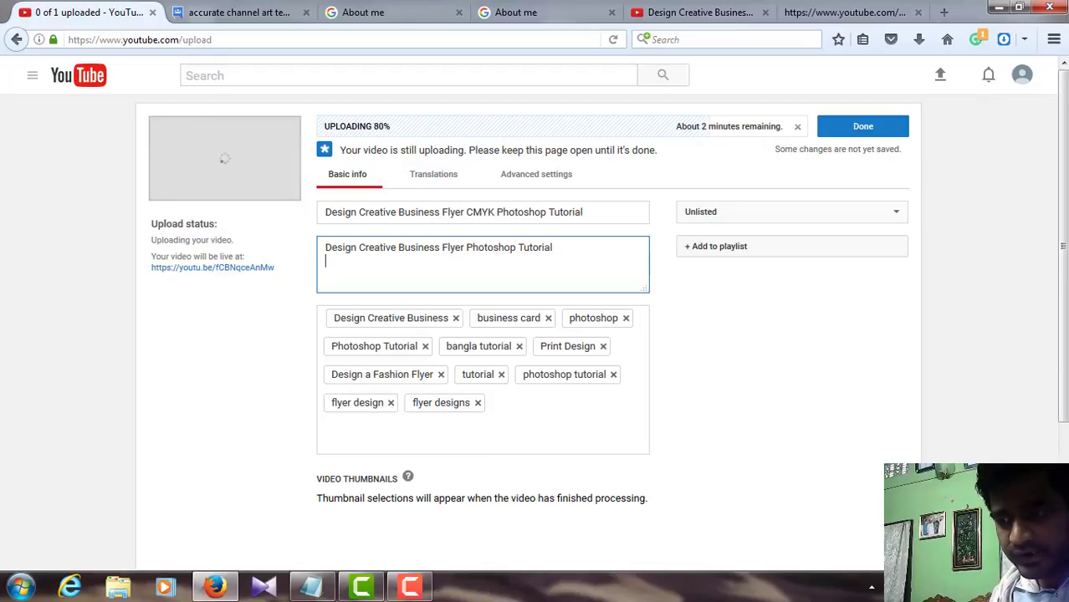
Create a public playlist named "Grapicsh Design" and add the uploading video to it.
scroll(602, 334, down, 2)
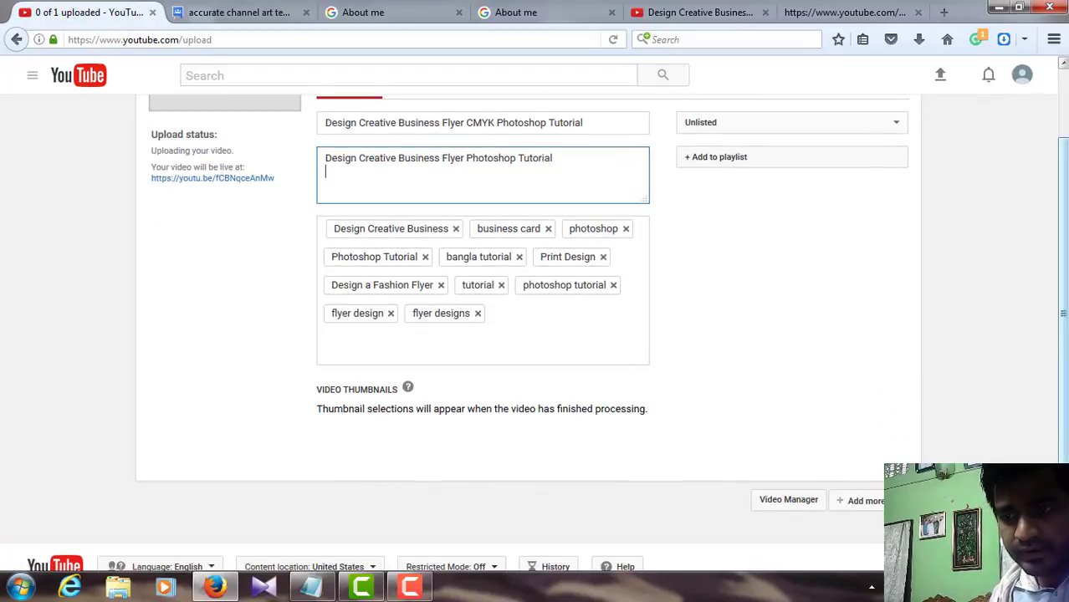
click(743, 161)
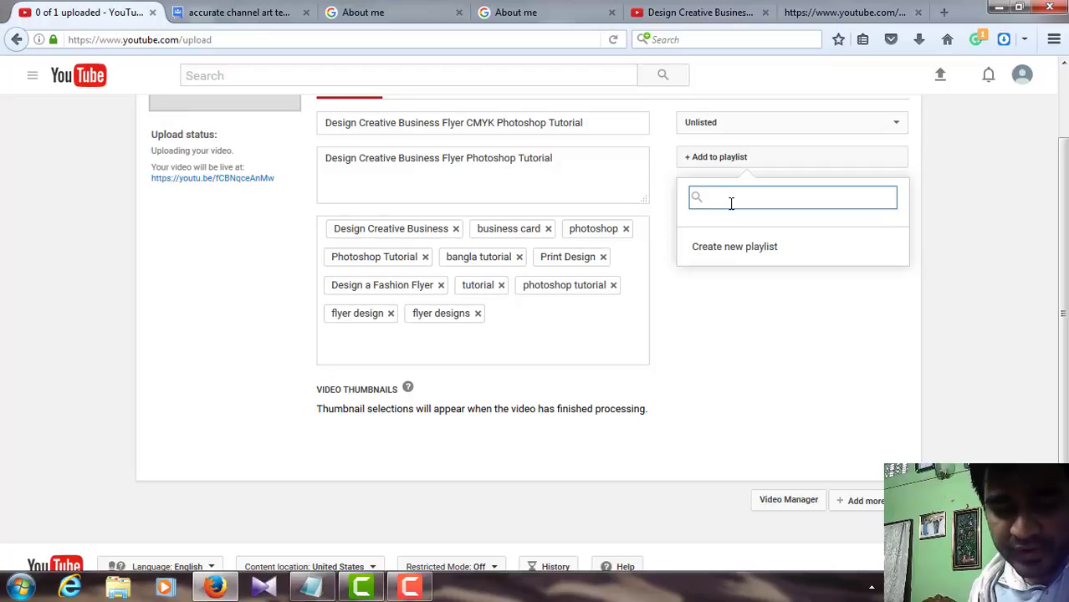
text(Gra)
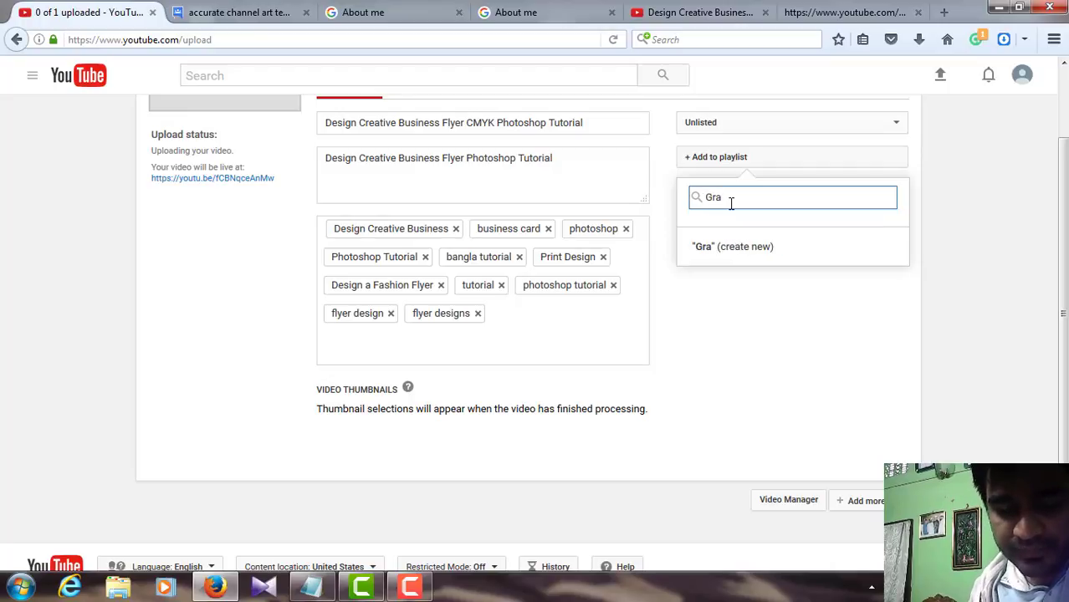
text(pic)
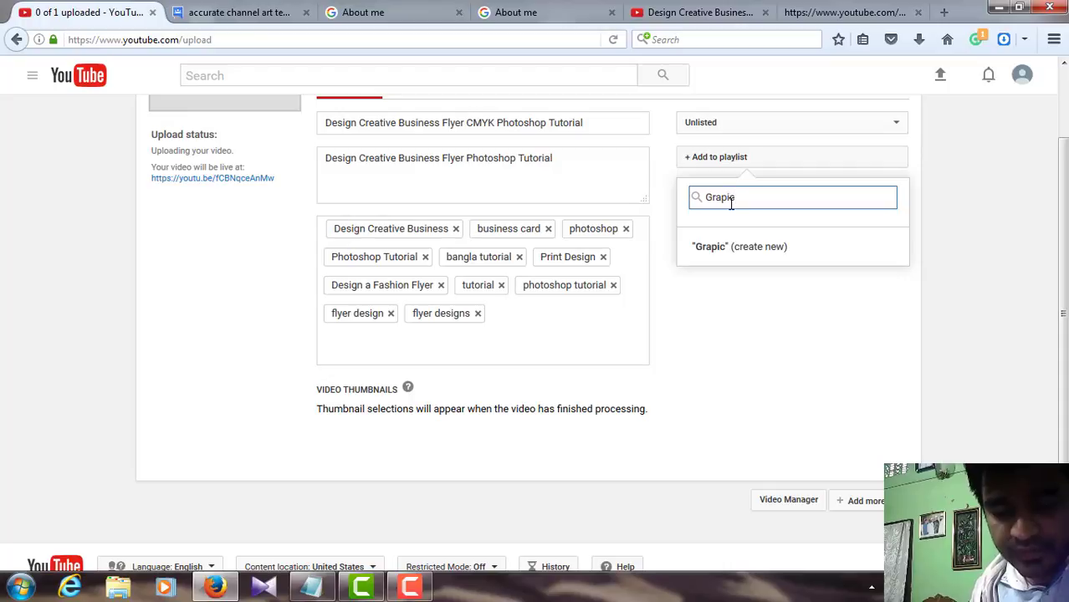
text(sh)
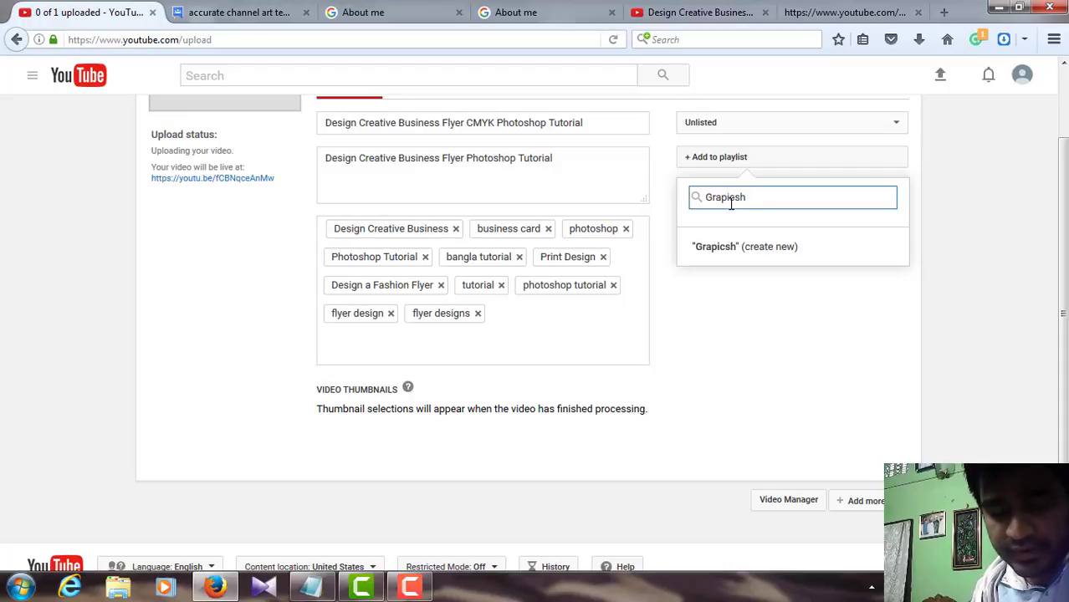
text( Des)
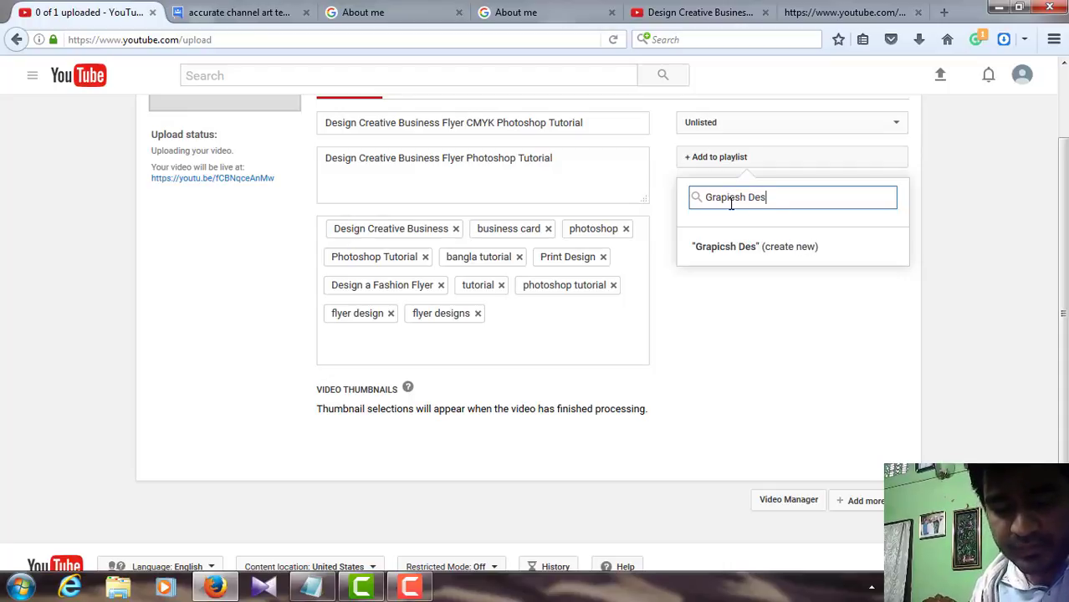
text(ighn)
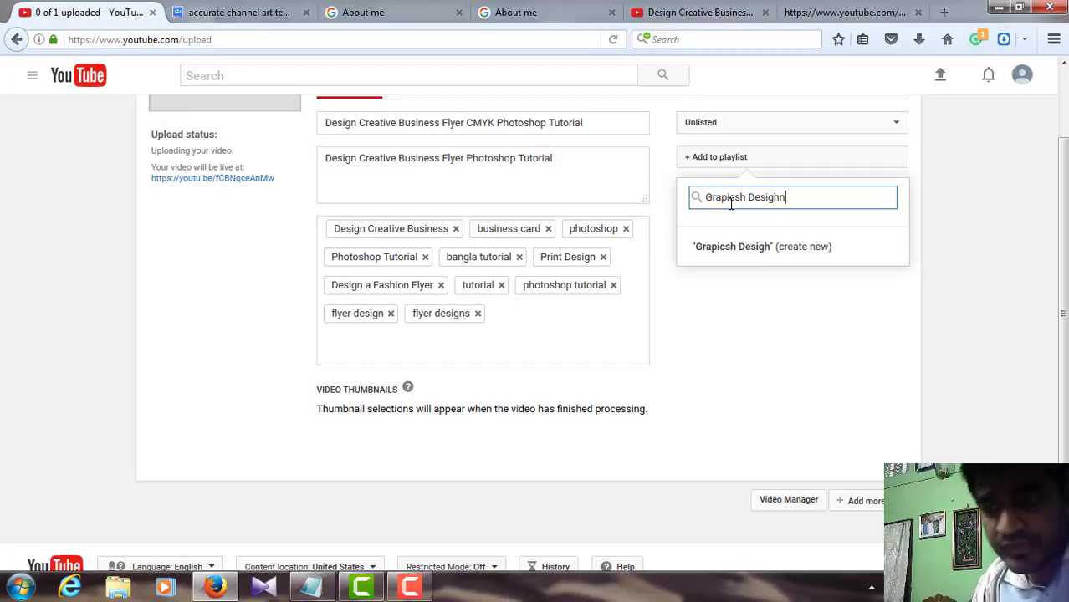
key(BackSpace)
key(BackSpace)
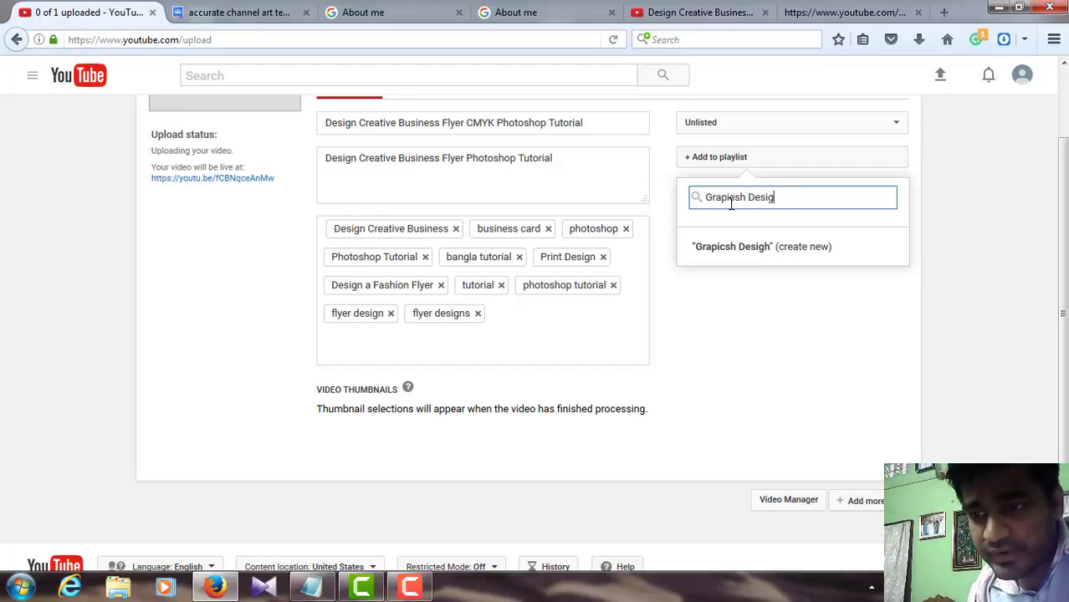
text(n)
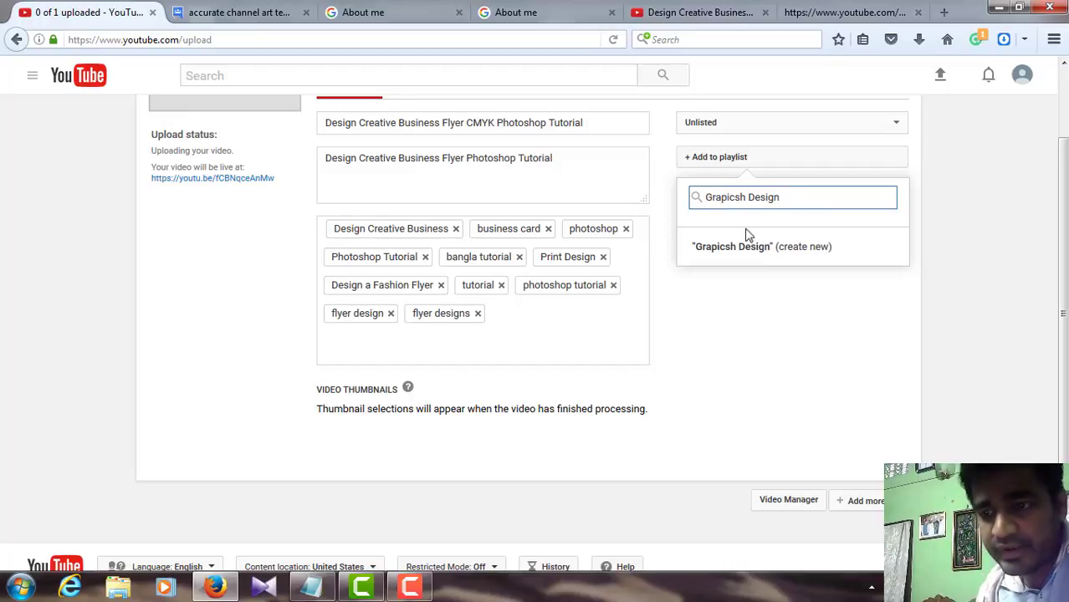
click(800, 251)
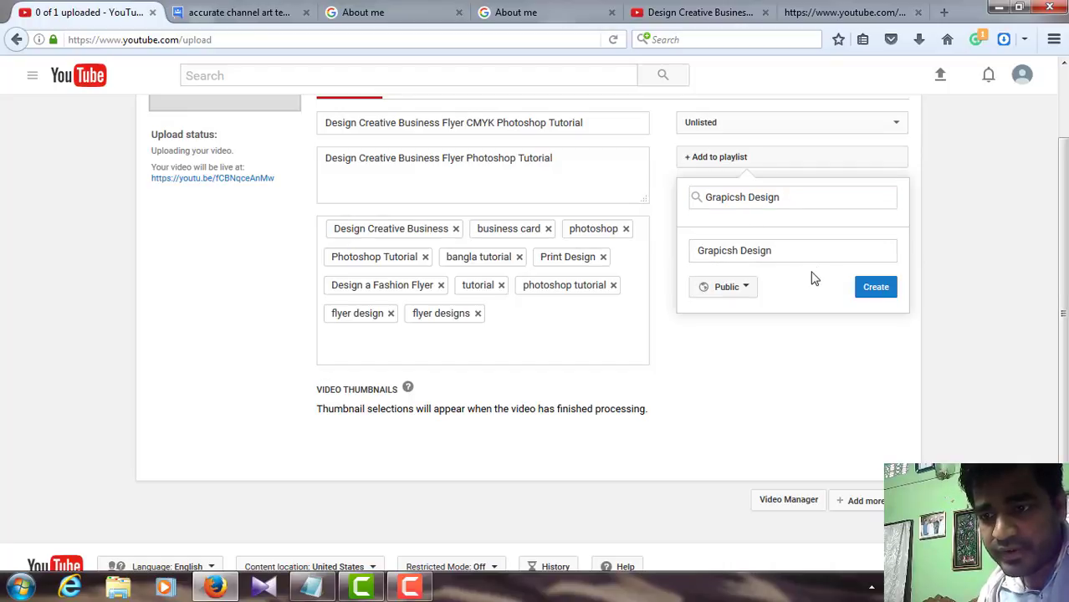
click(878, 293)
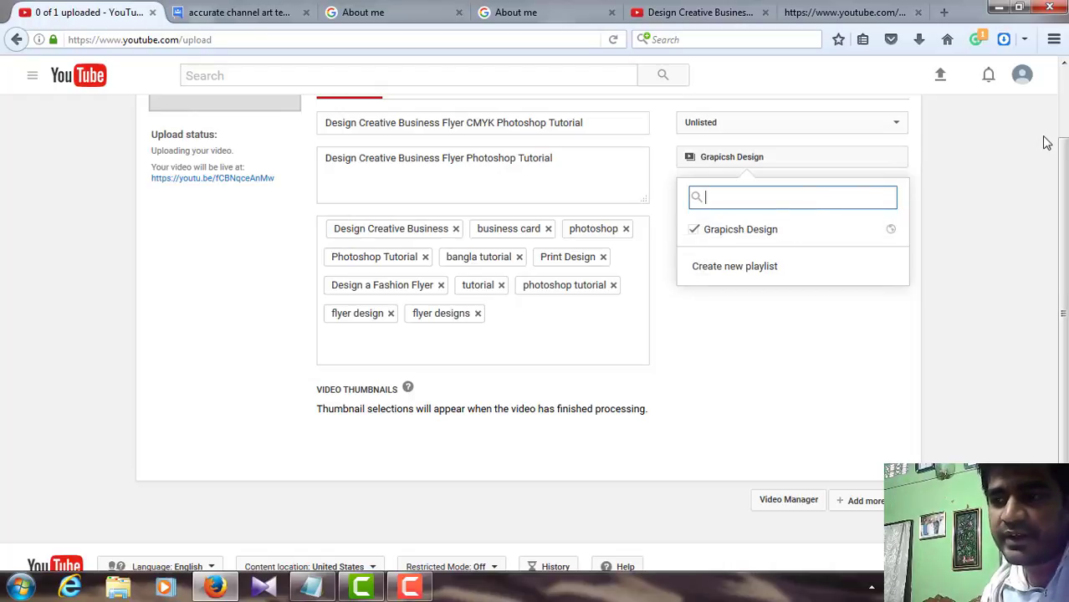
Add the line "Please like, comment and share this video" to the video description, one blank line below the existing text.
scroll(1064, 115, up, 2)
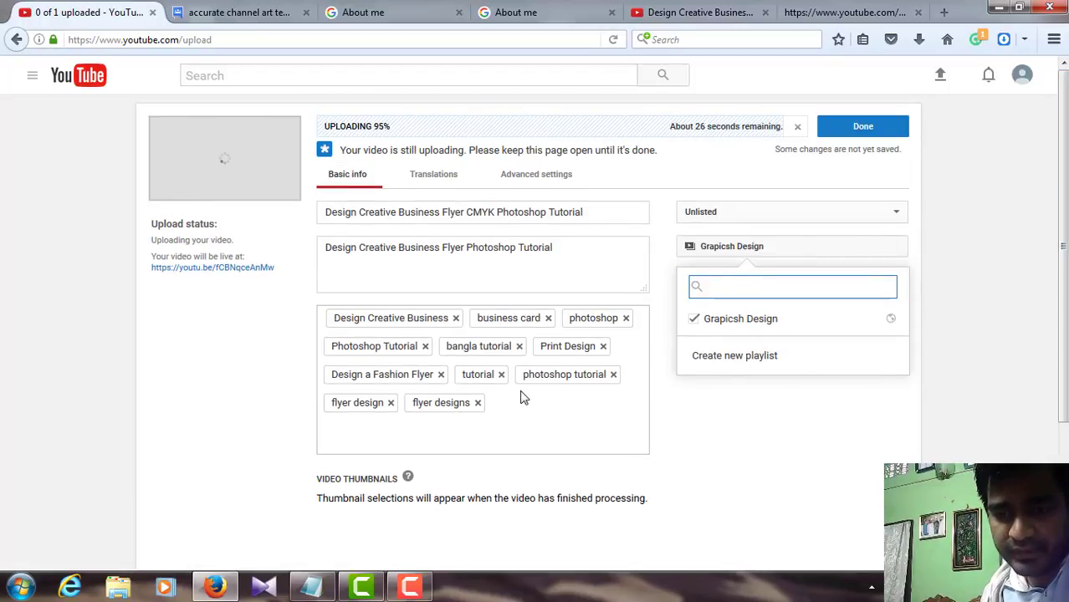
click(456, 252)
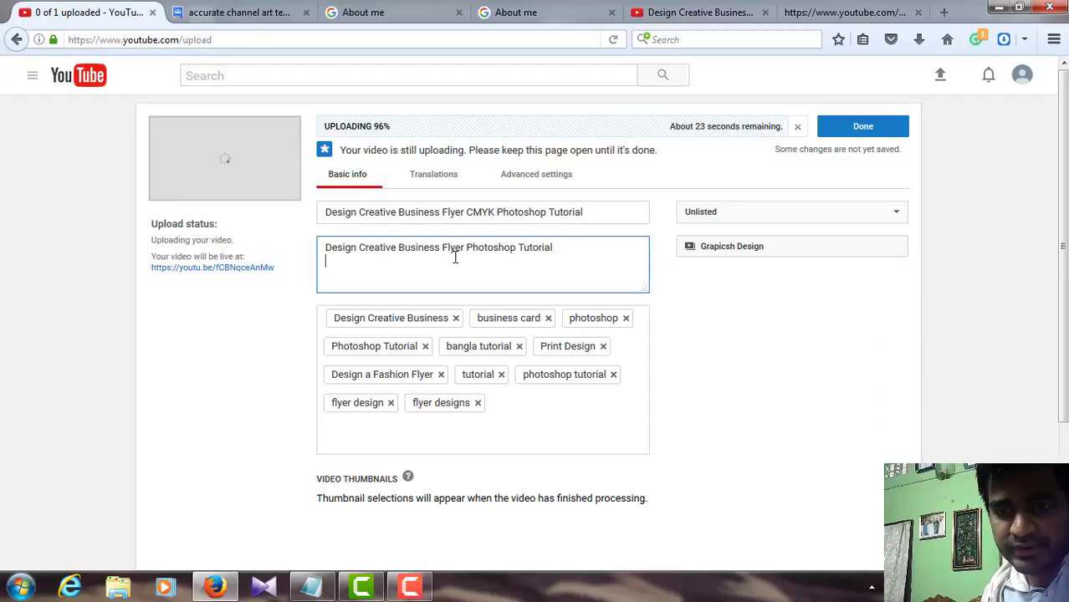
click(580, 252)
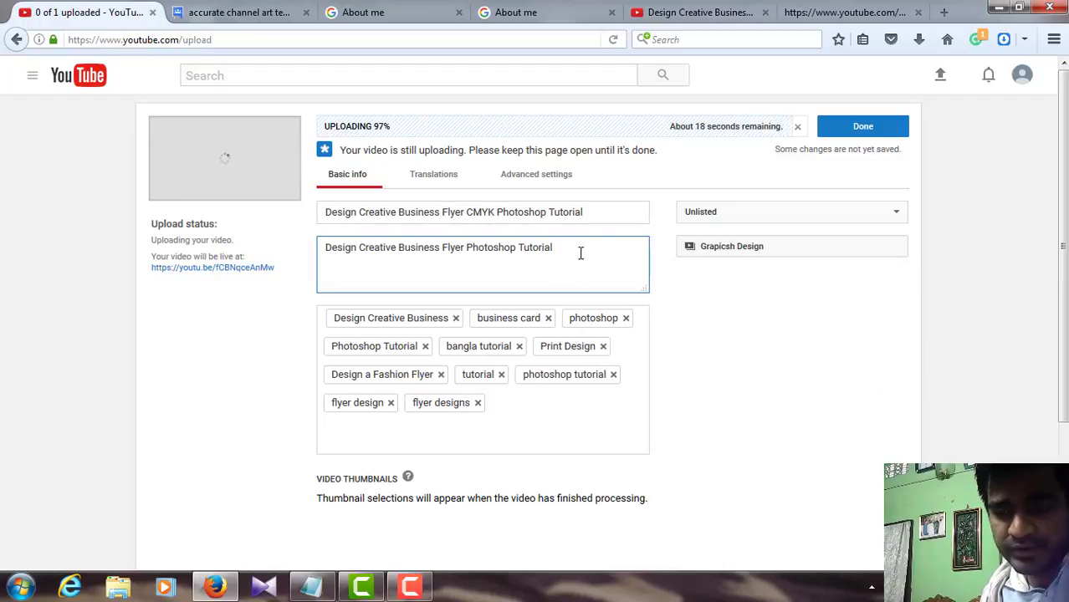
key(Return)
key(Return)
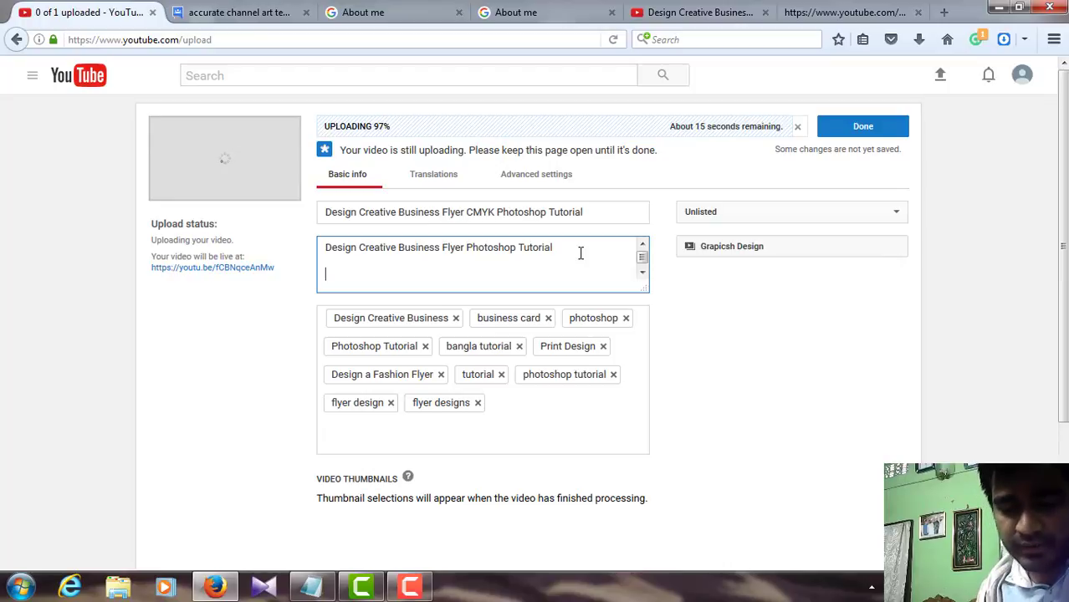
text(Pl)
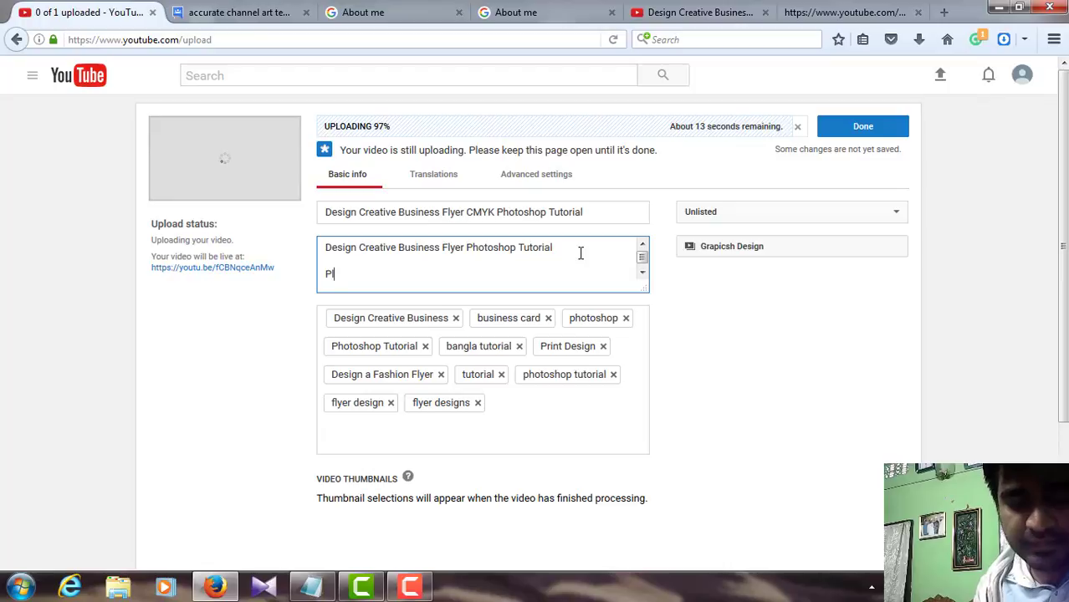
text(ease)
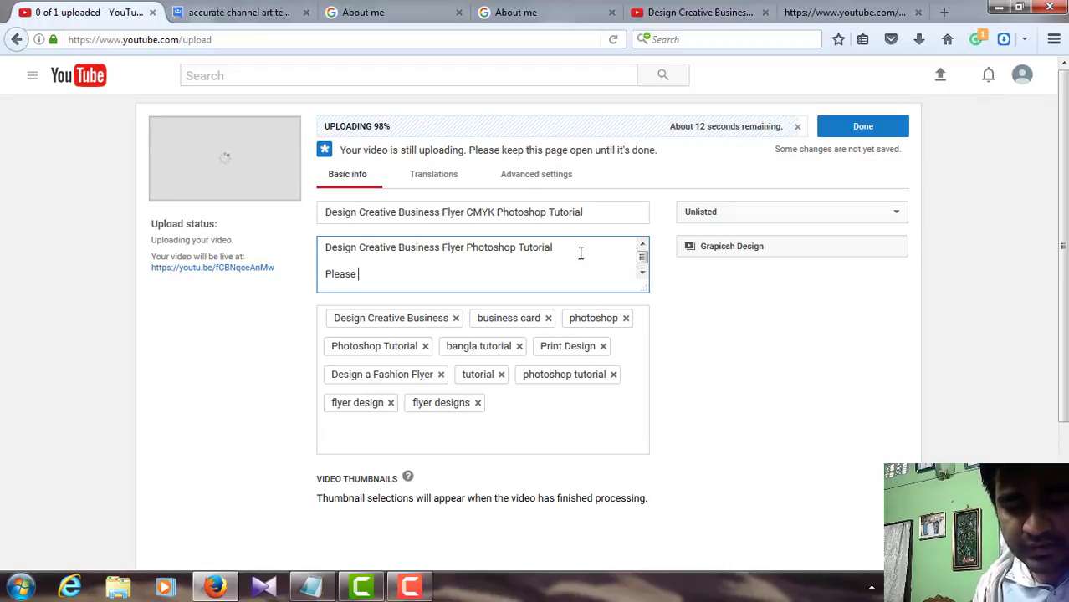
text( like)
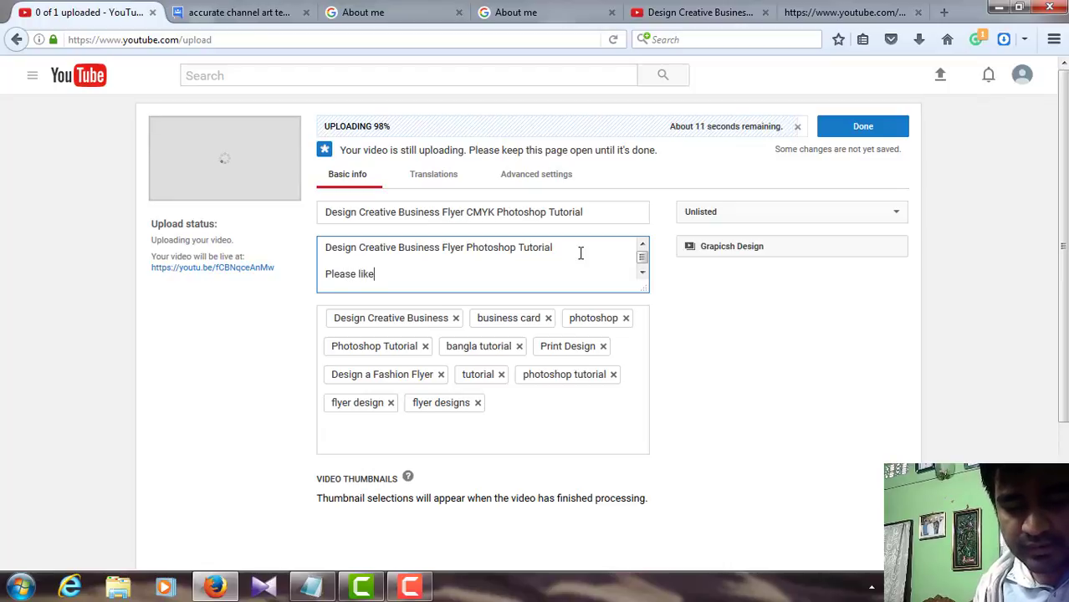
text(, co)
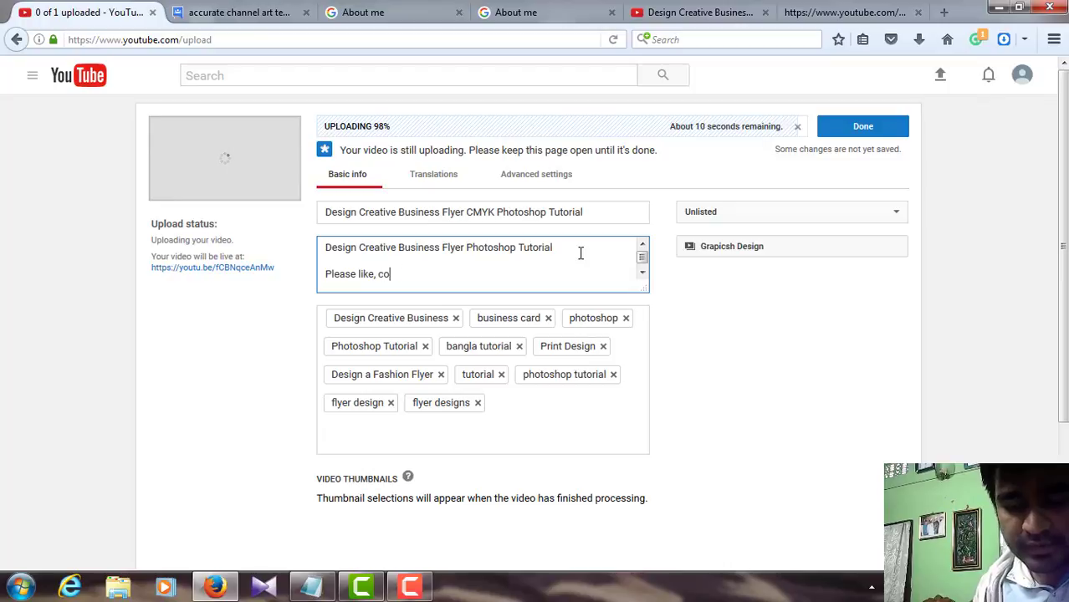
text(mment)
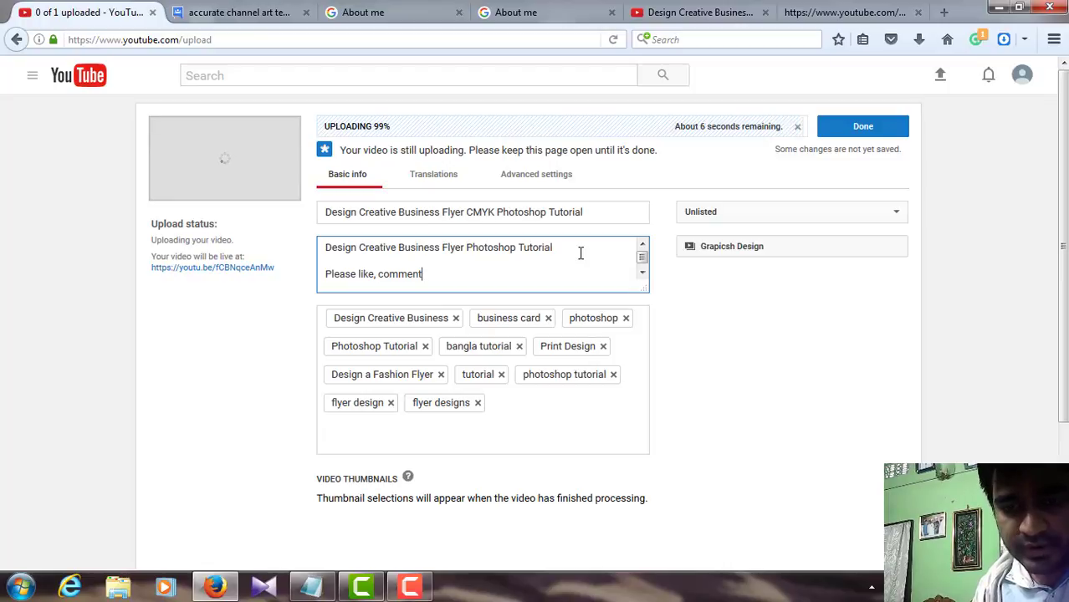
text( and )
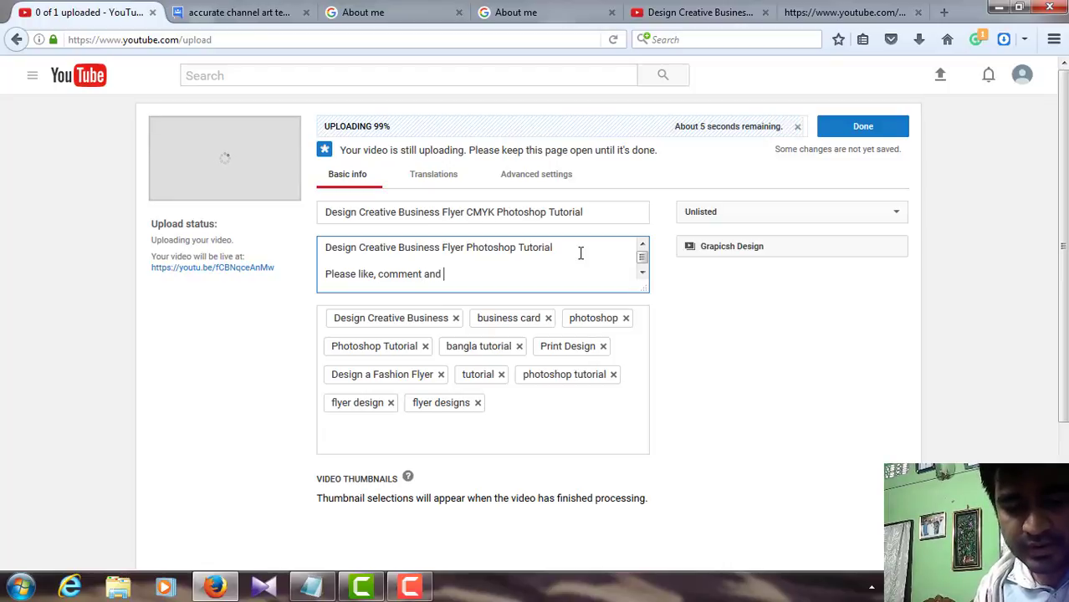
text(share)
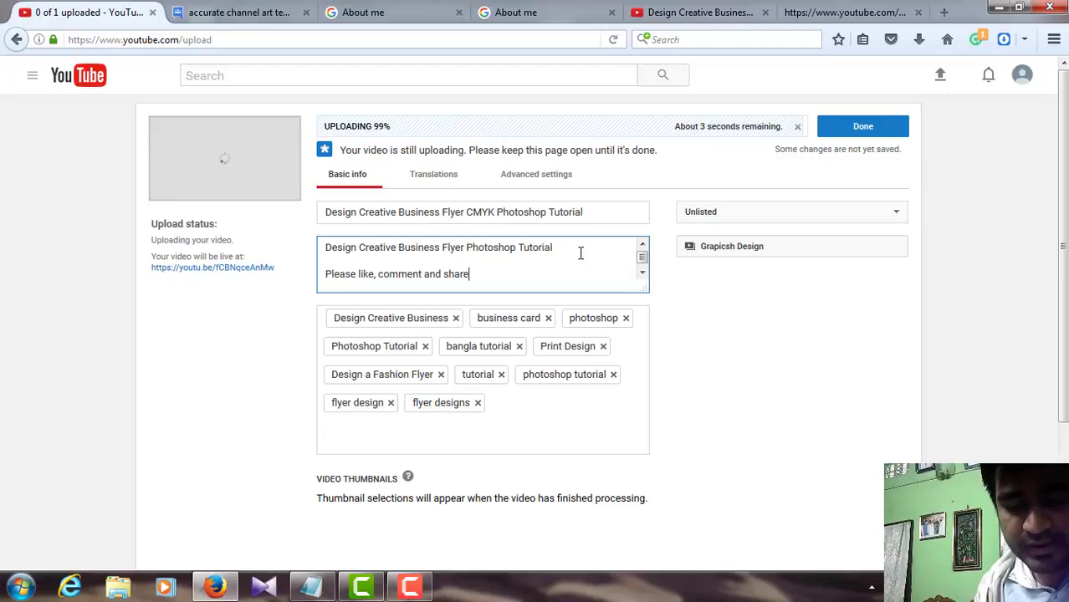
text( this )
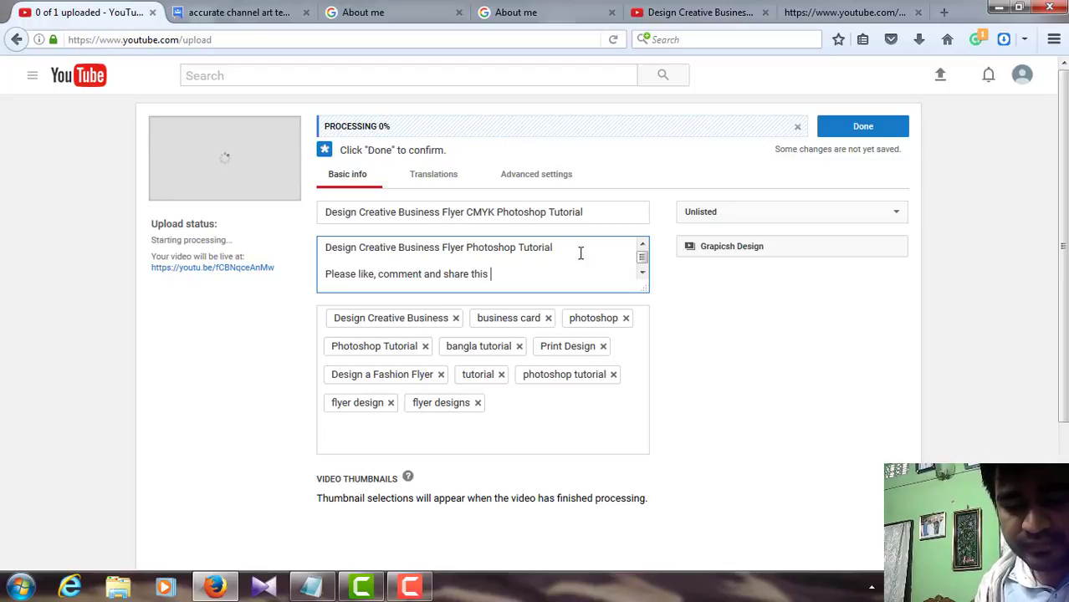
text(vide)
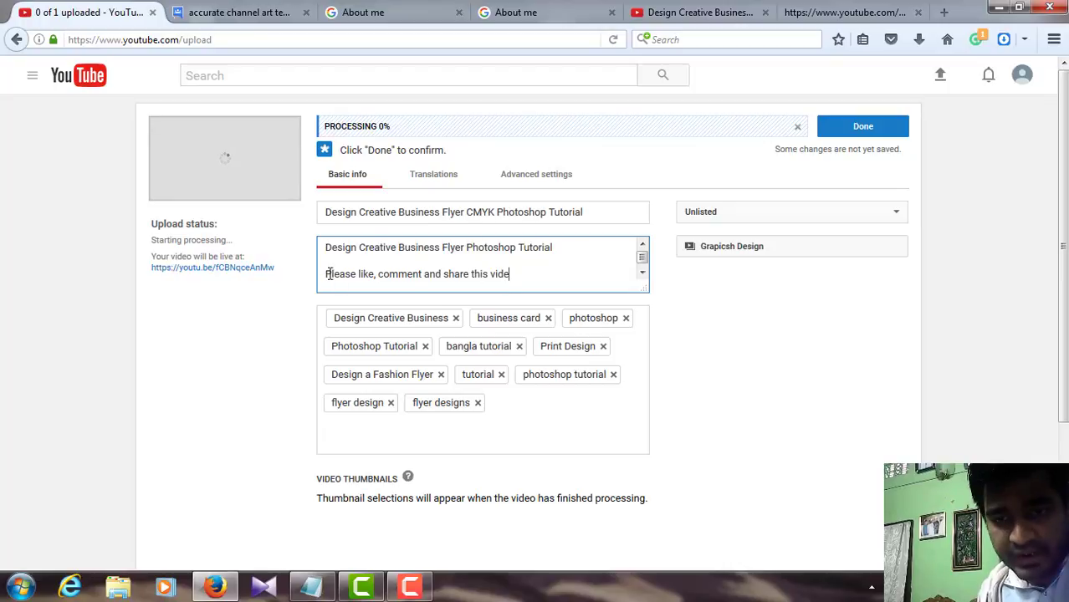
click(567, 249)
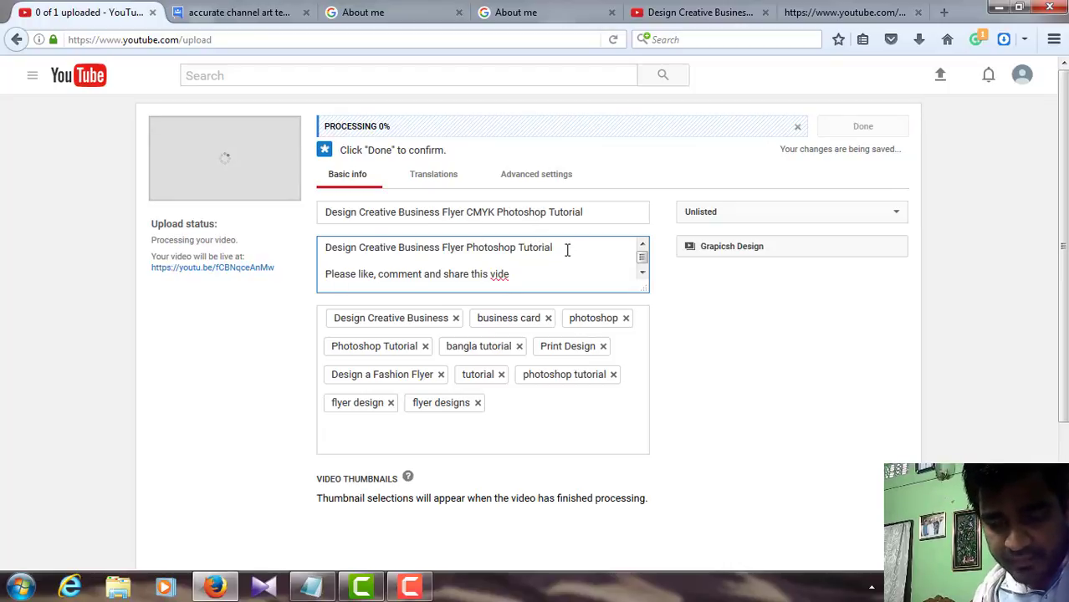
right_click(509, 279)
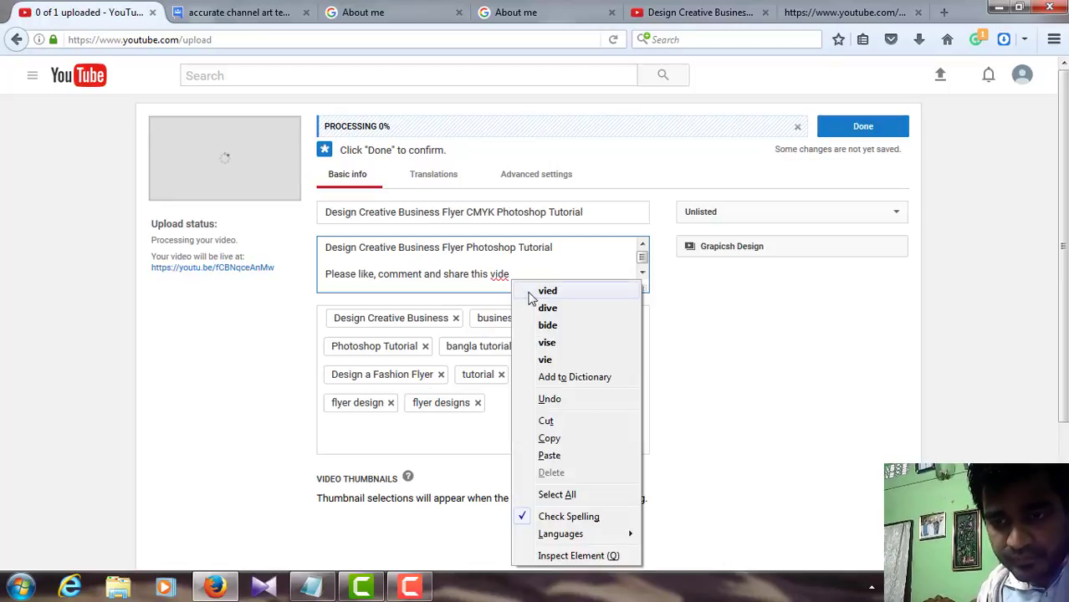
click(510, 273)
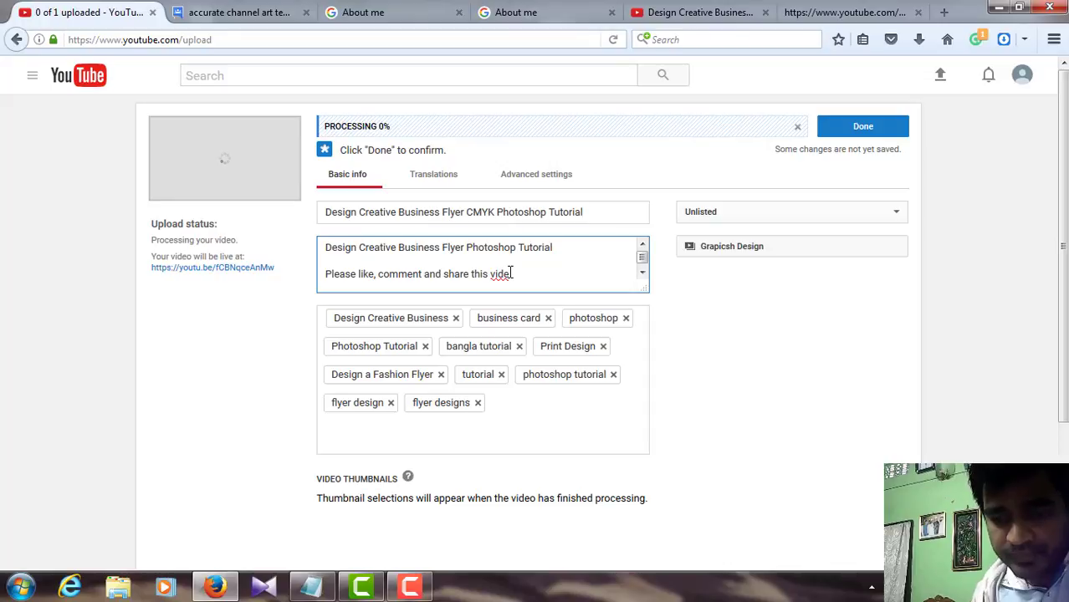
text(o)
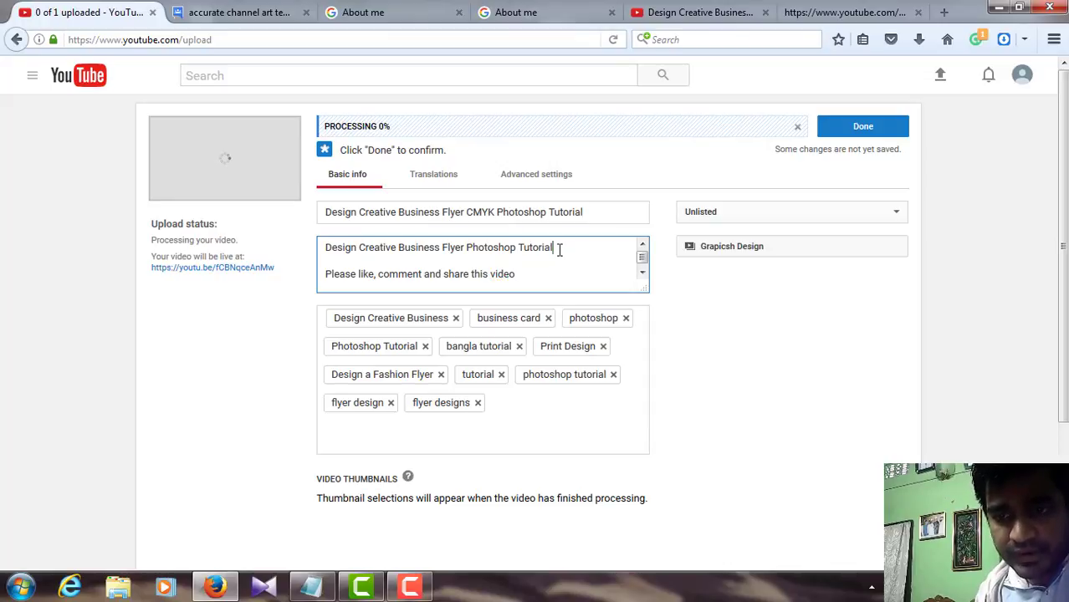
Insert another blank line in the description between the opening line and the request to like, comment and share.
key(Return)
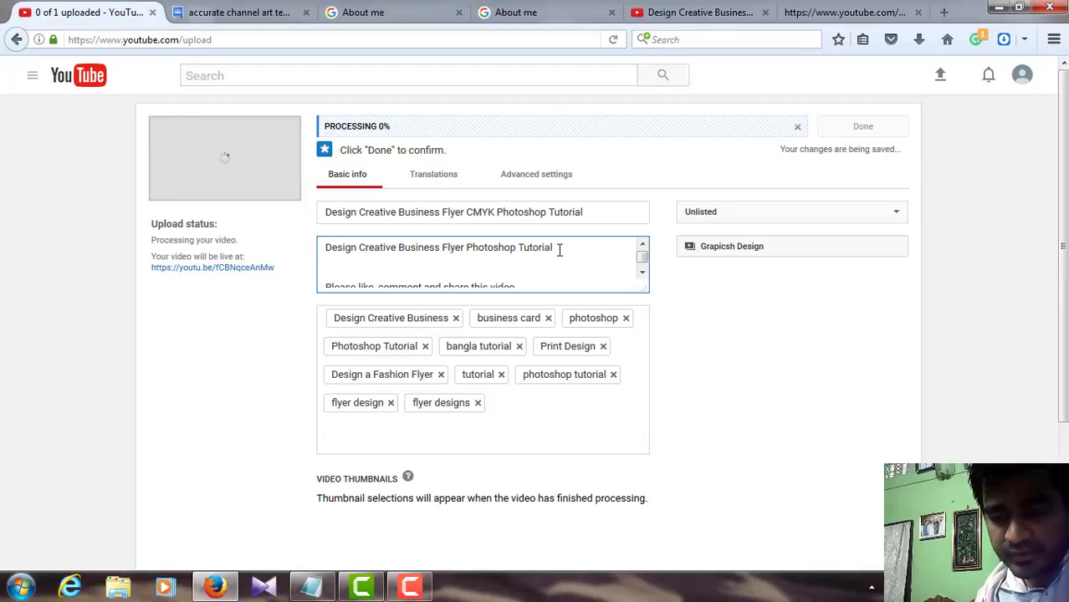
click(642, 274)
click(641, 275)
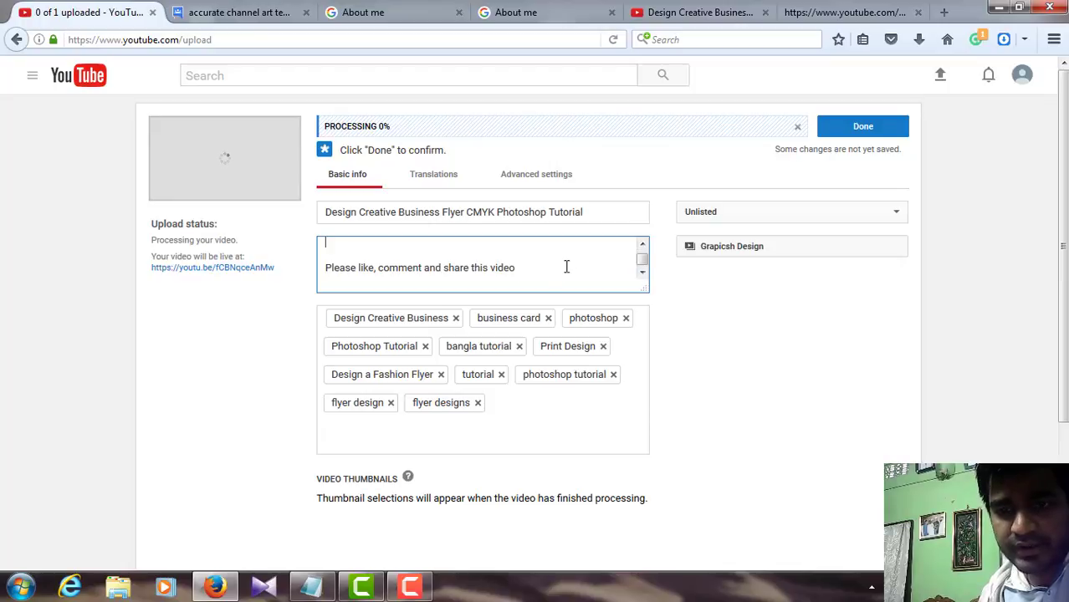
Set the video's category to Howto & Style in its advanced settings.
click(447, 179)
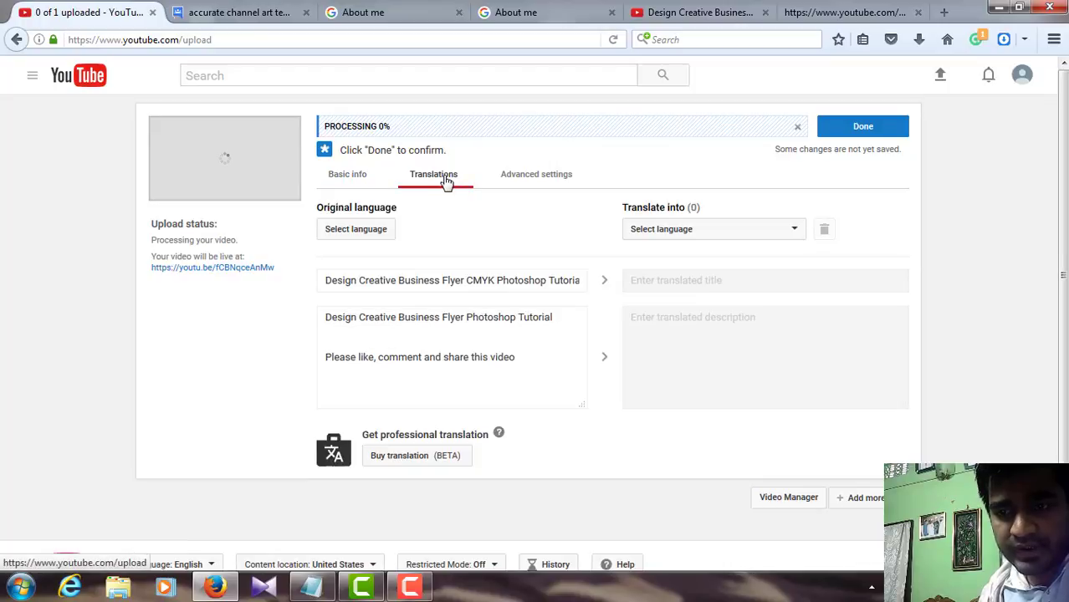
click(539, 179)
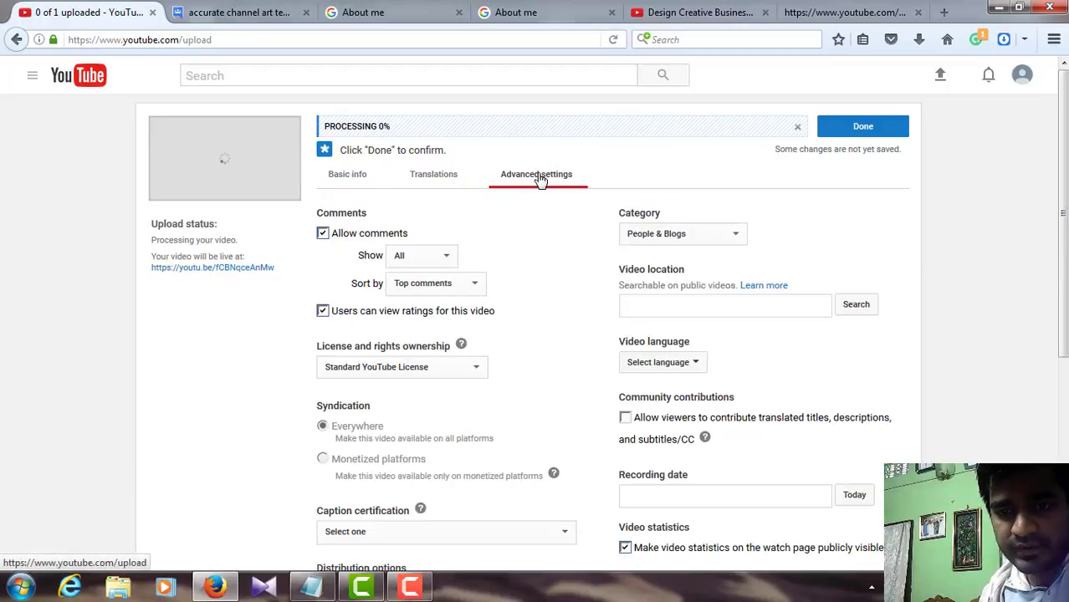
click(461, 179)
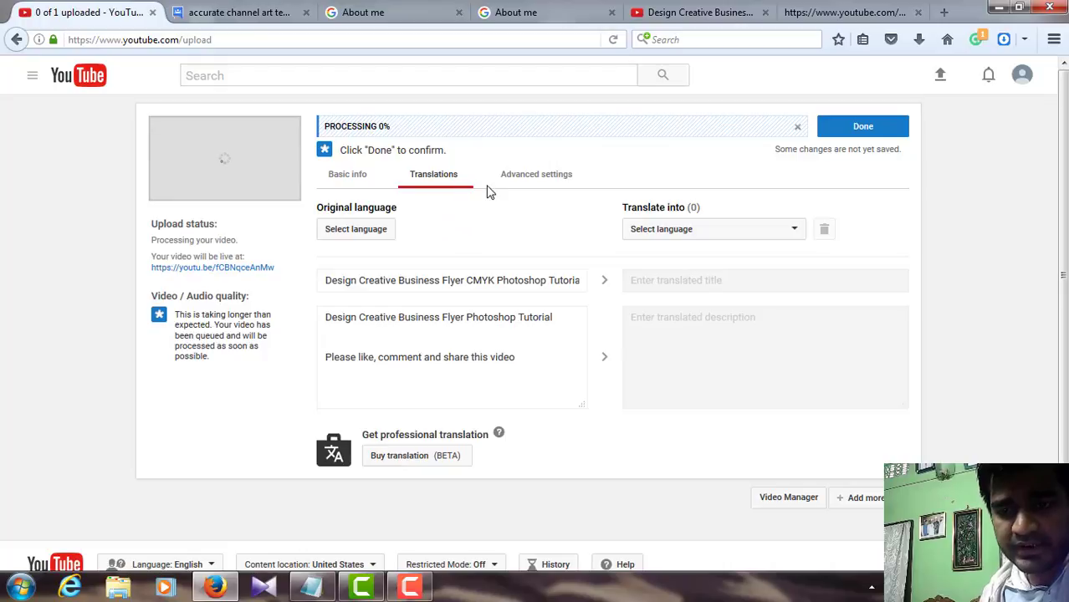
click(537, 179)
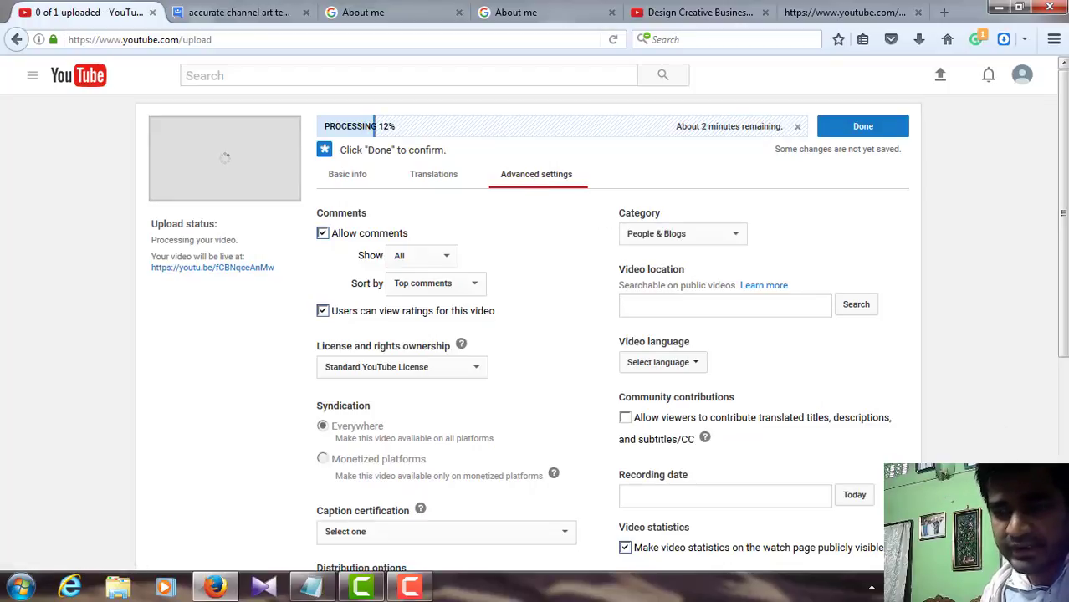
scroll(984, 418, down, 1)
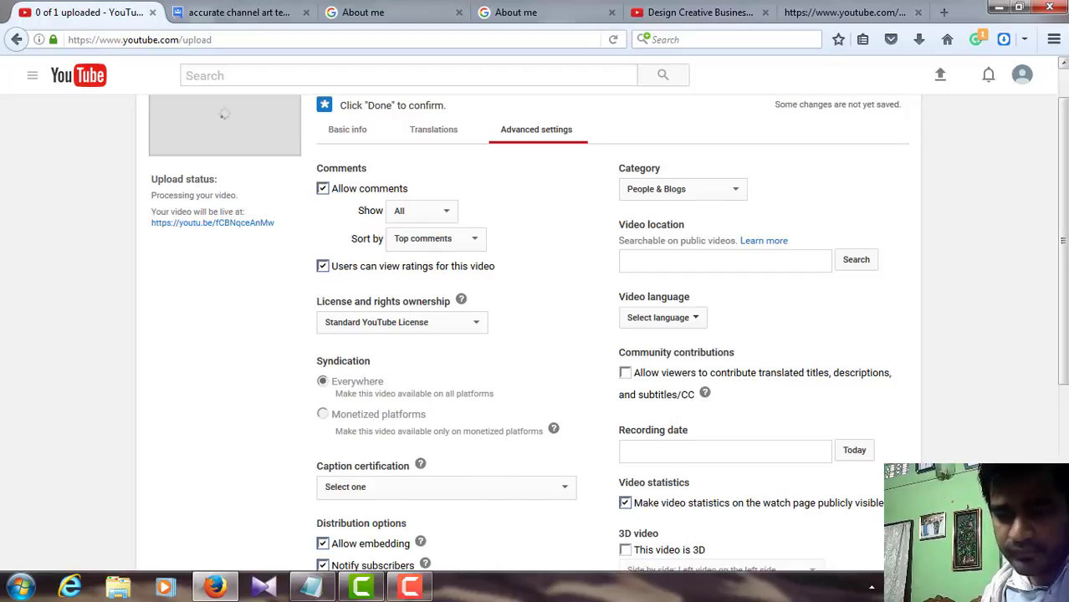
scroll(535, 335, down, 3)
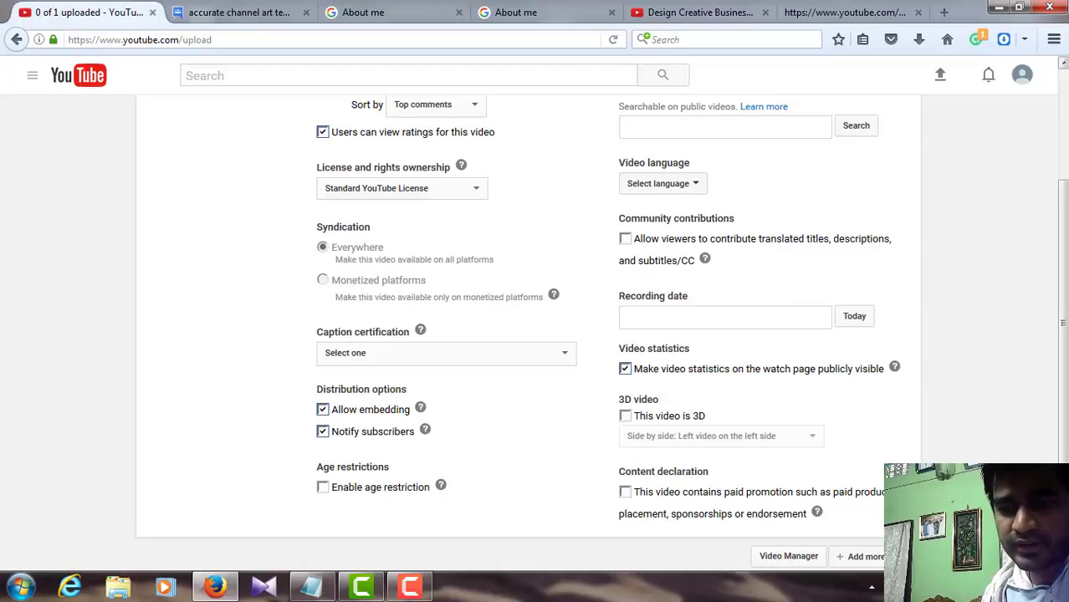
click(1063, 70)
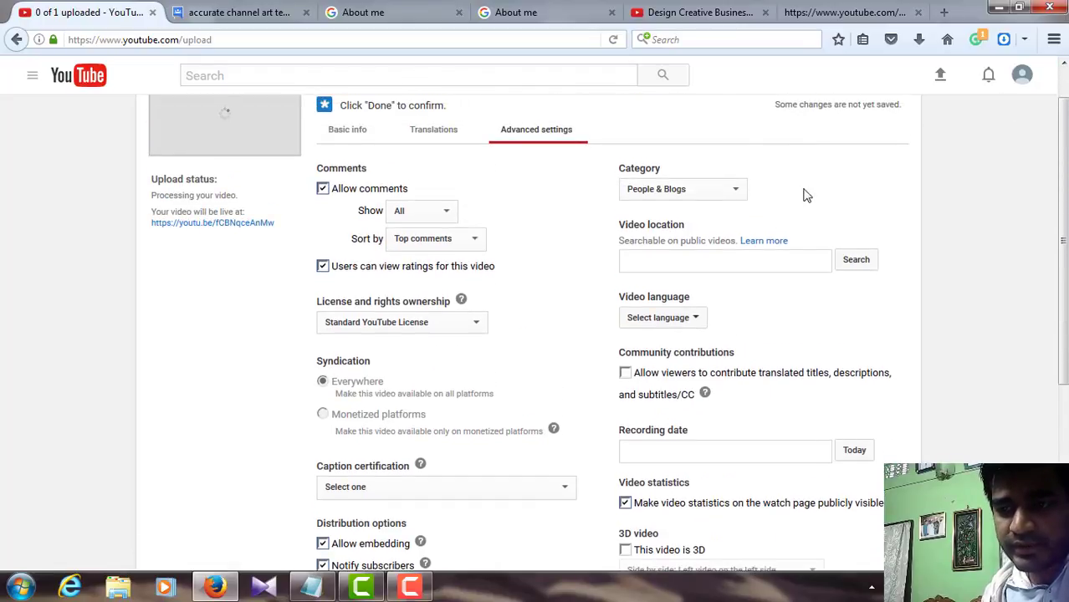
click(737, 191)
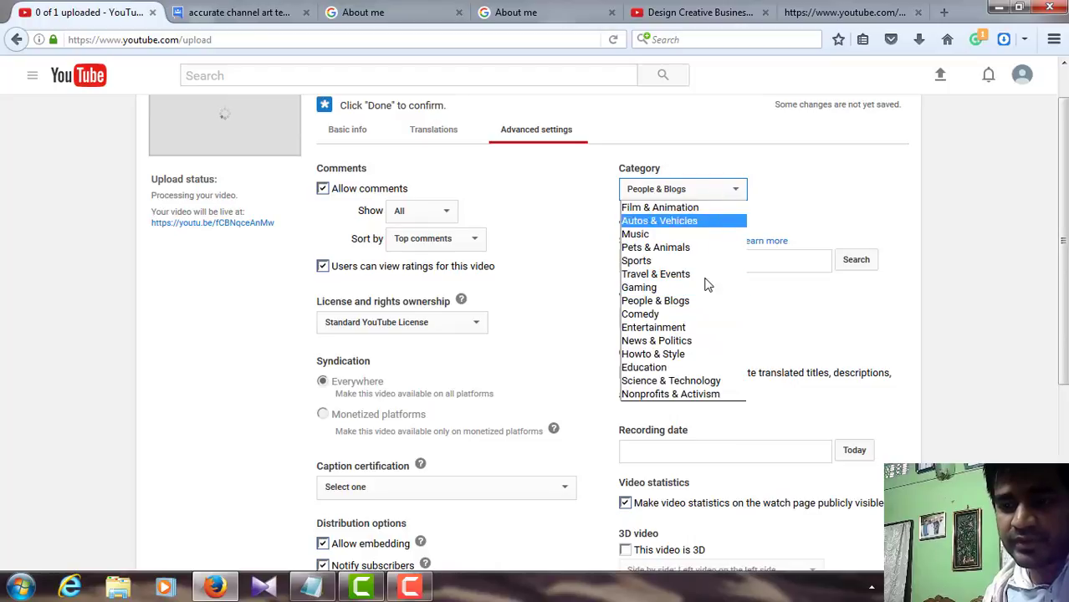
click(675, 355)
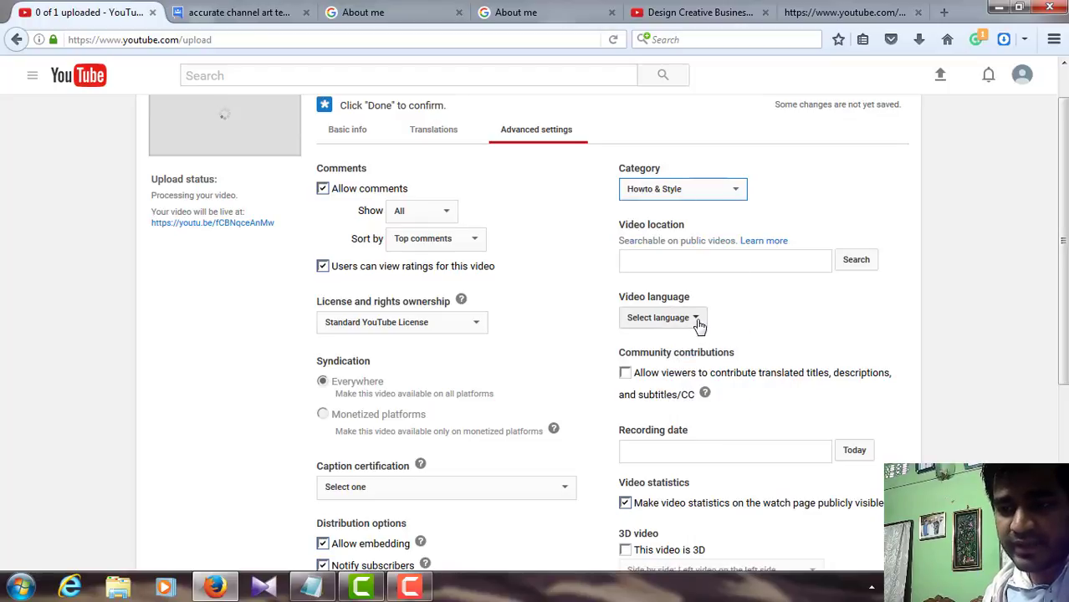
Review the video language choices and the remaining advanced settings, including distribution, age restriction and content declaration.
click(699, 325)
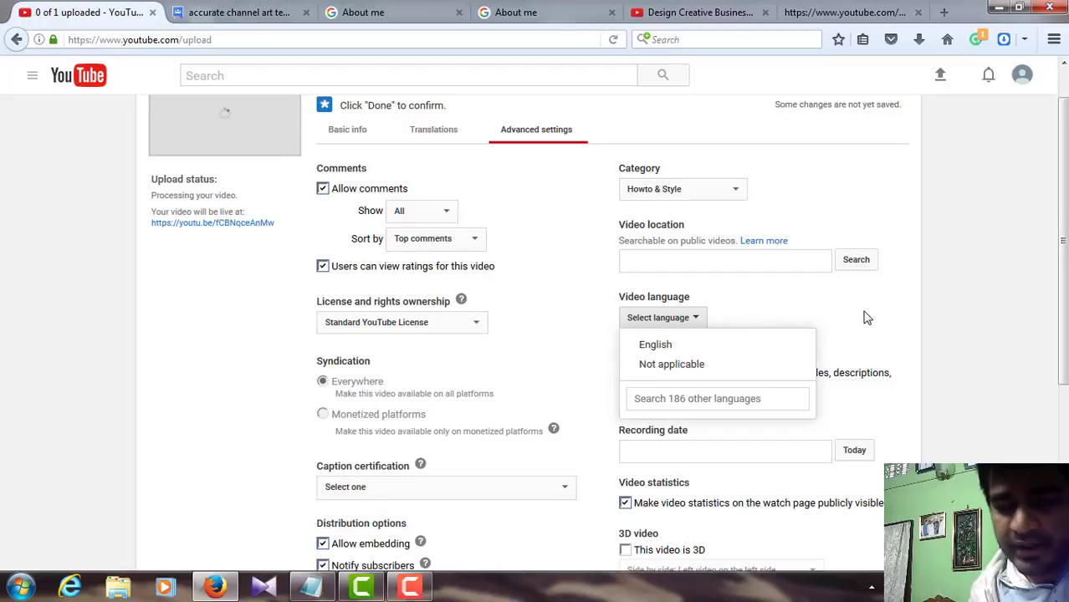
click(952, 333)
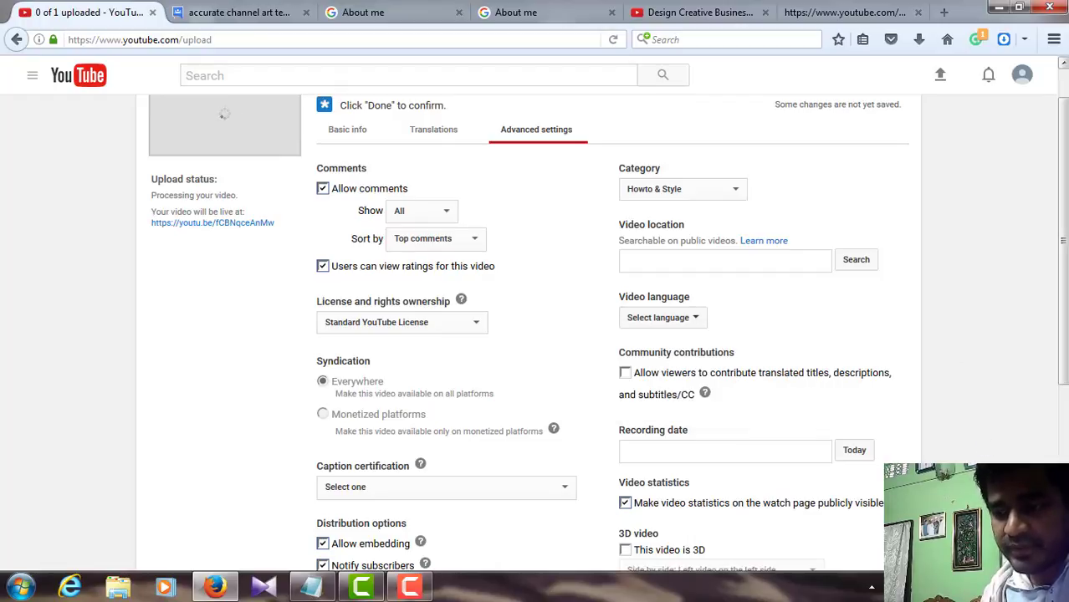
scroll(608, 333, down, 3)
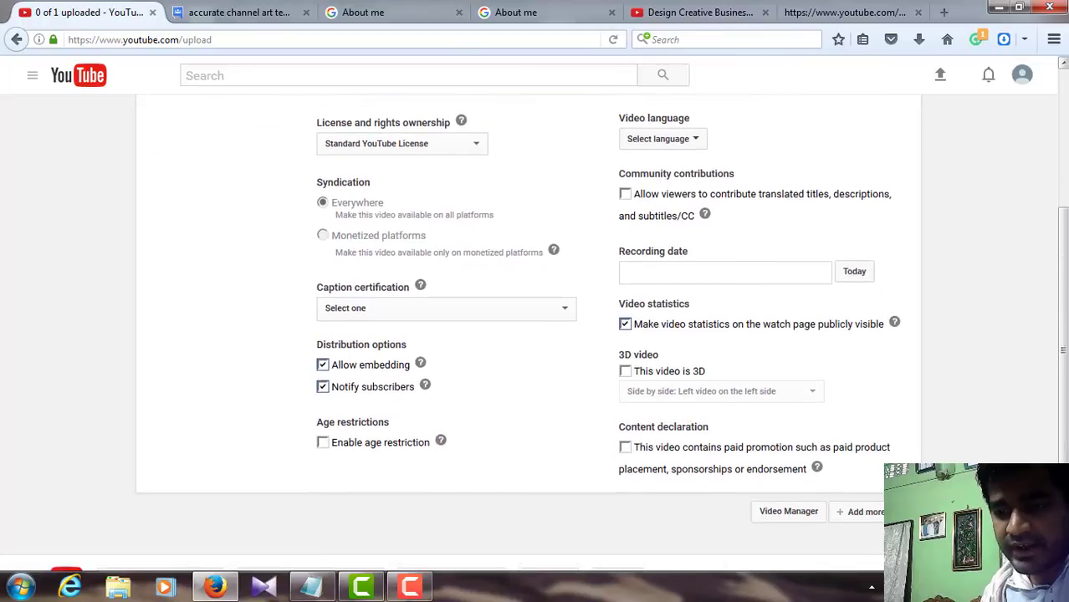
scroll(932, 432, down, 2)
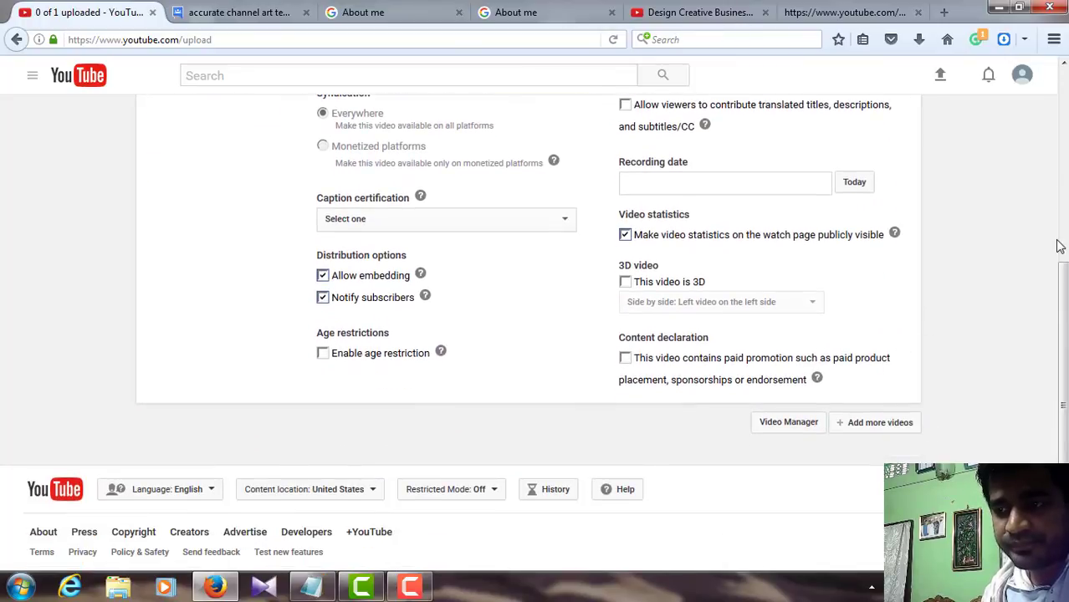
click(1065, 182)
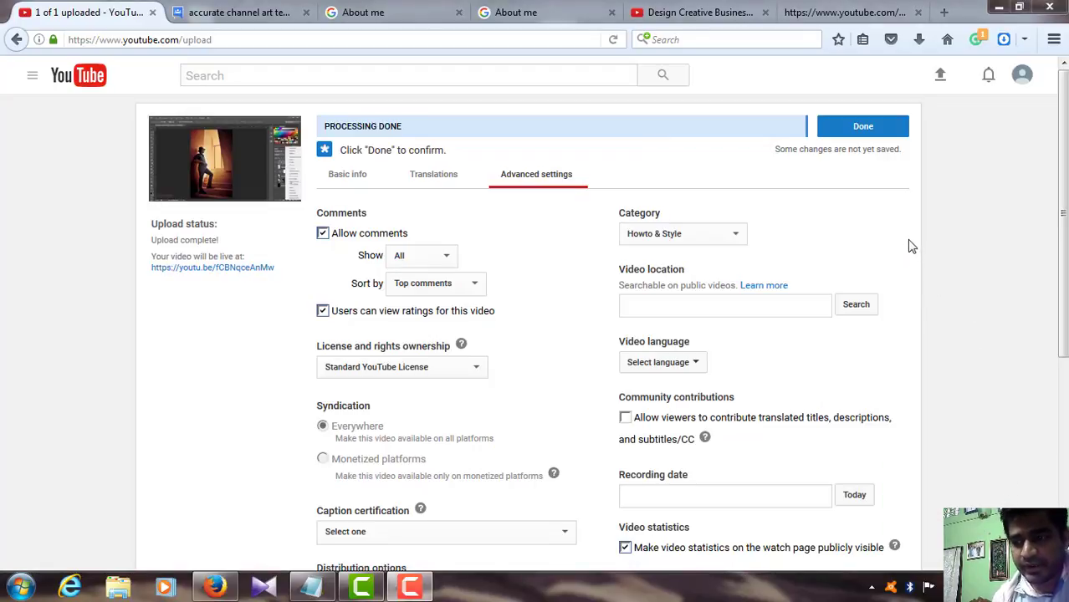
Finish the upload by saving the video's settings, and copy its share link.
click(874, 128)
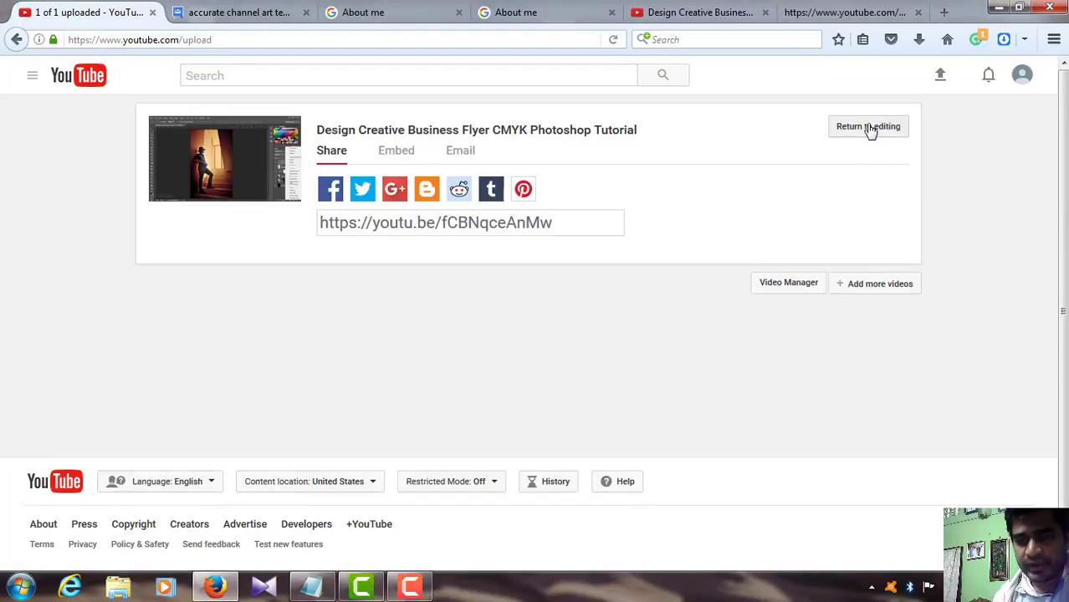
double_click(446, 222)
triple_click(446, 222)
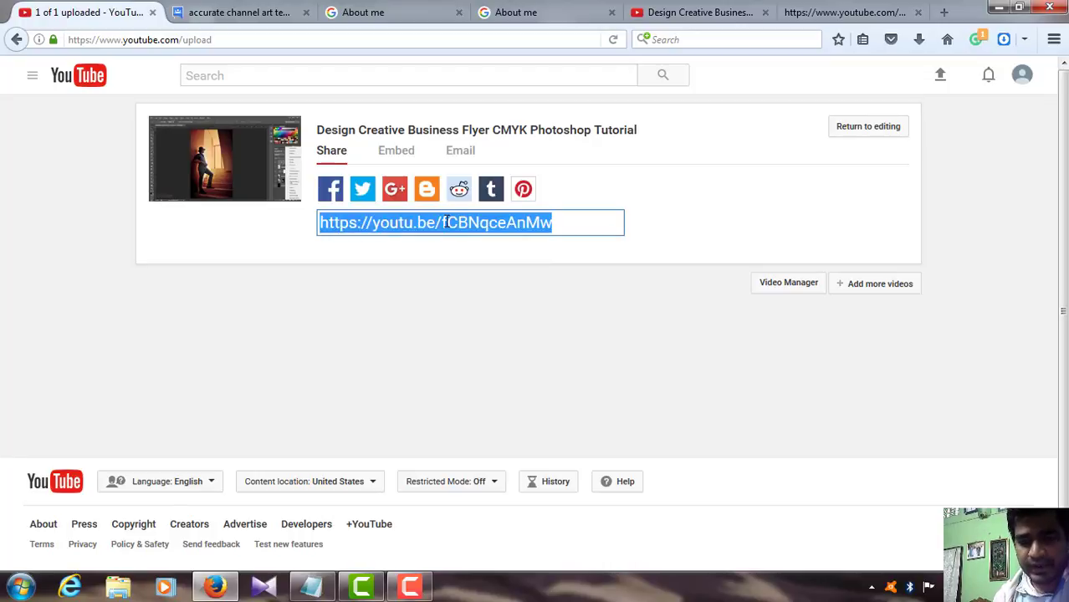
right_click(447, 224)
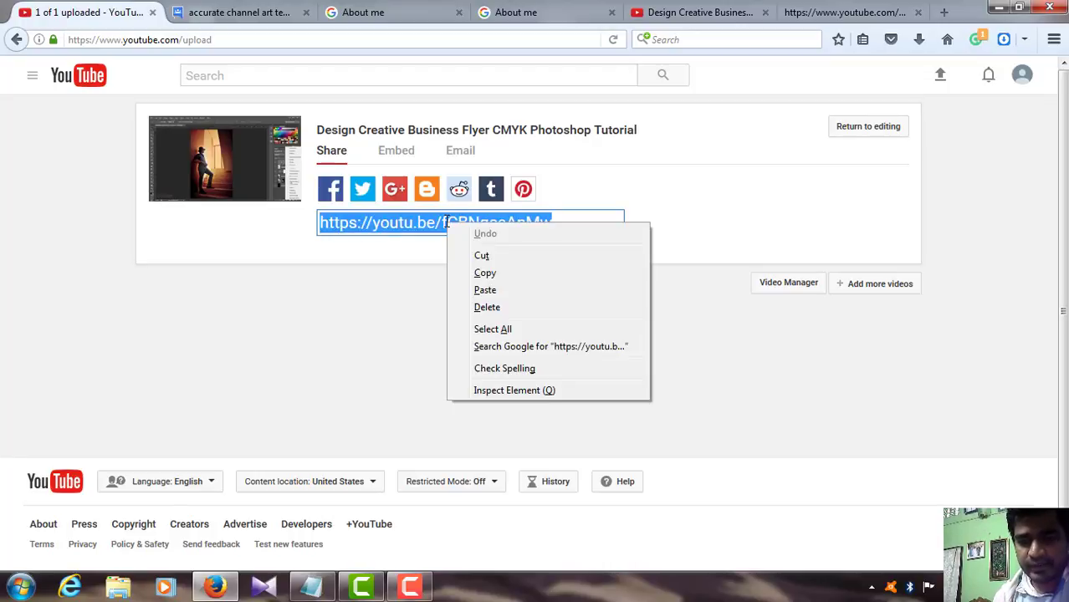
click(477, 274)
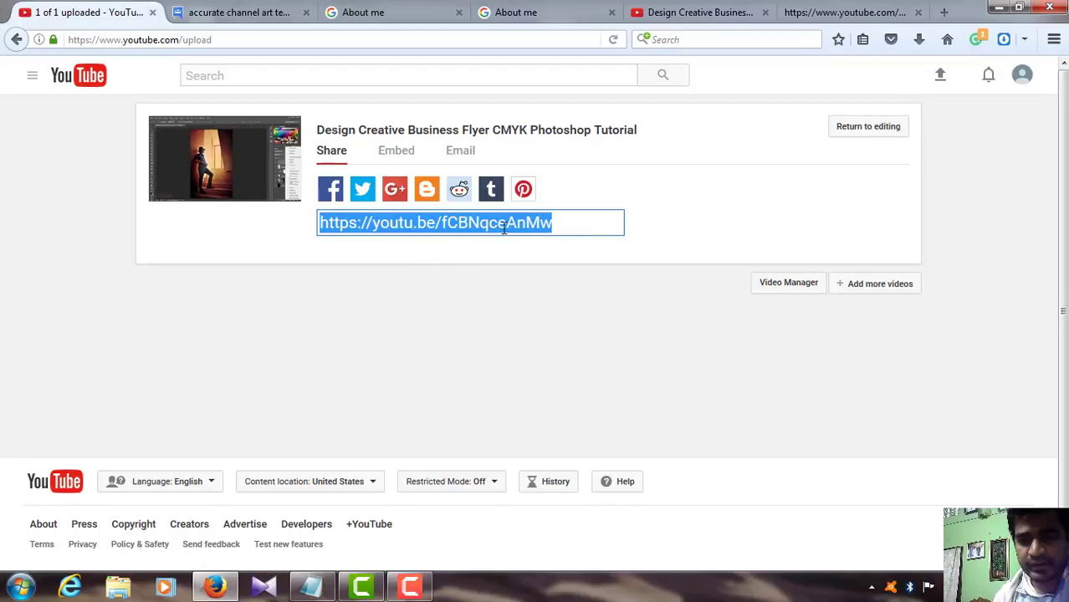